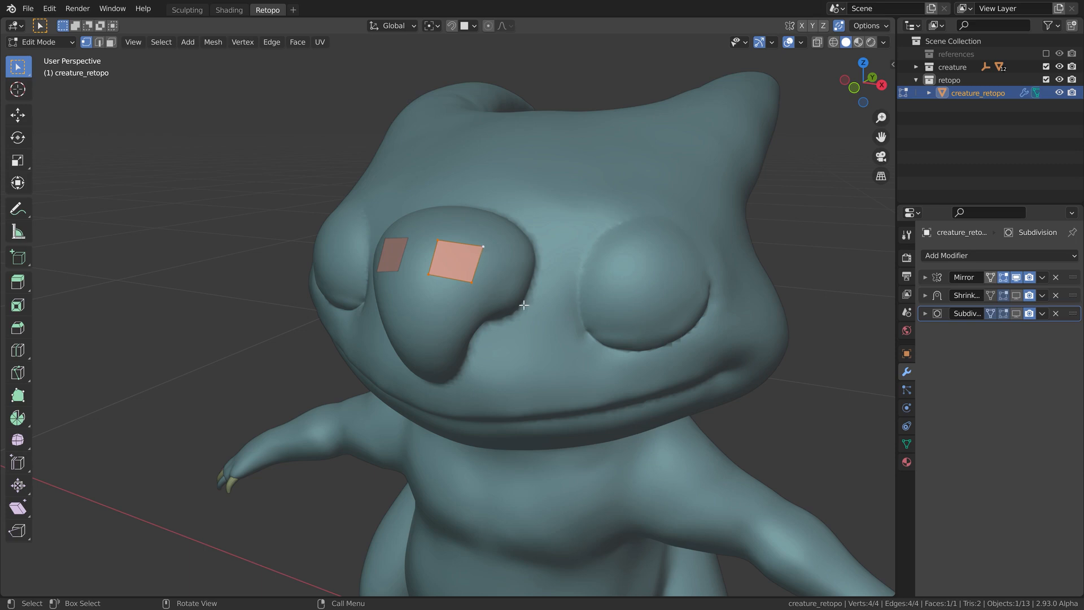
Step: Move the single retopo face off the nose onto the skin beside the eye, with snapping enabled
middle_drag(556, 352, 547, 329)
scroll(504, 287, up, 2)
scroll(504, 286, up, 1)
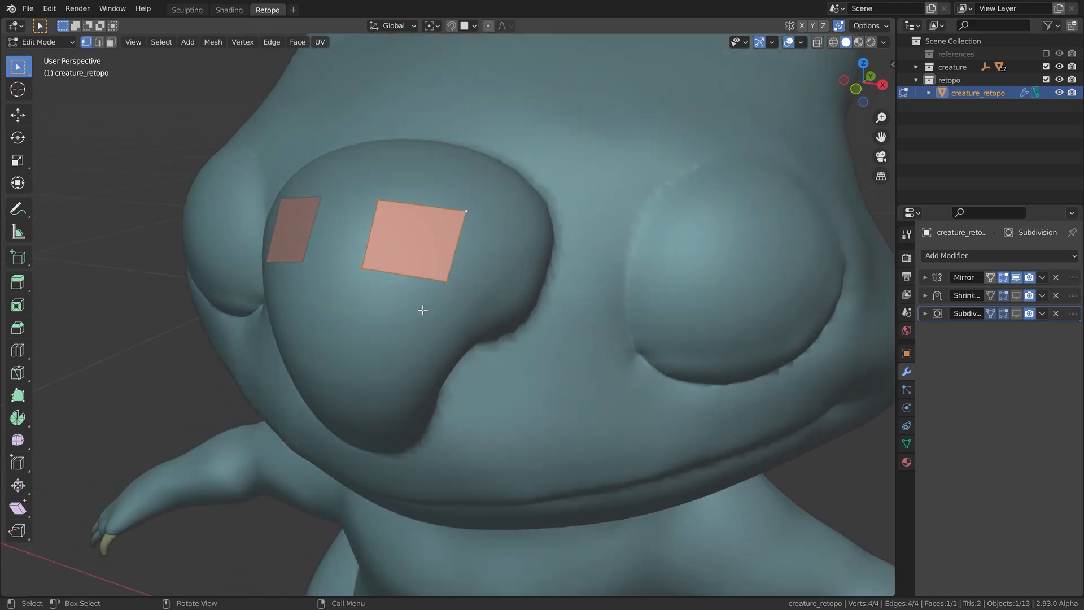
key(g)
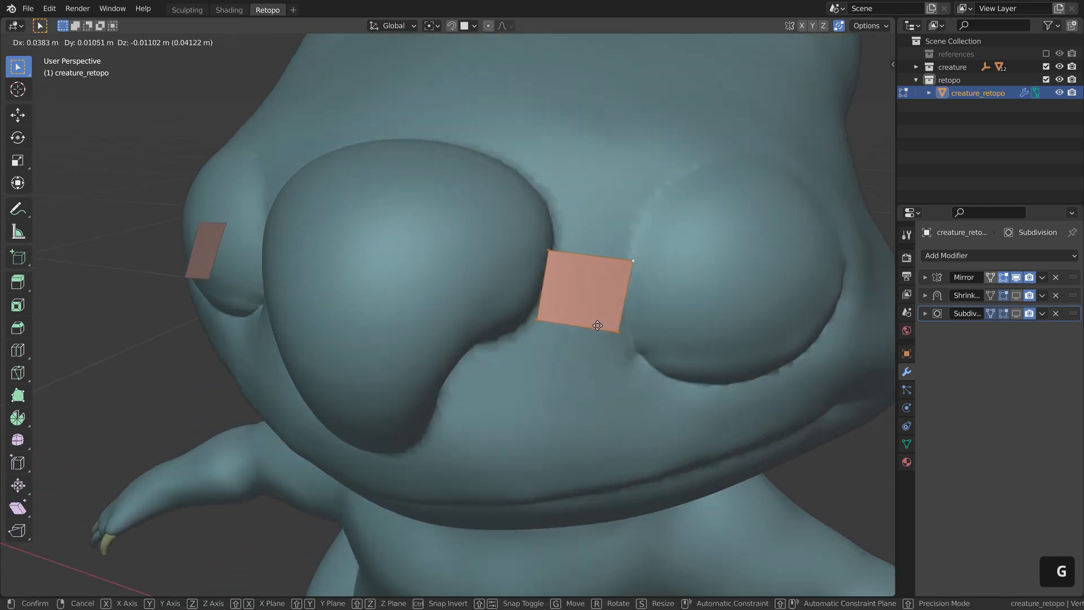
click(612, 321)
click(452, 26)
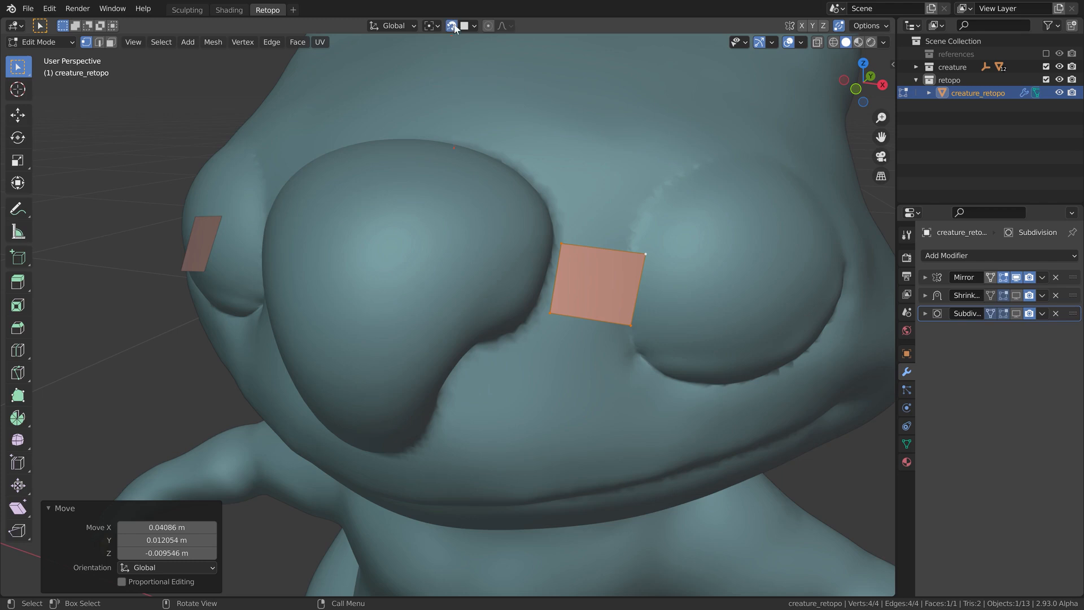
key(g)
click(623, 290)
Step: Scale the face to 0.610, rotate it slightly and nudge it against the inner side of the eye
key(s)
click(665, 329)
key(r)
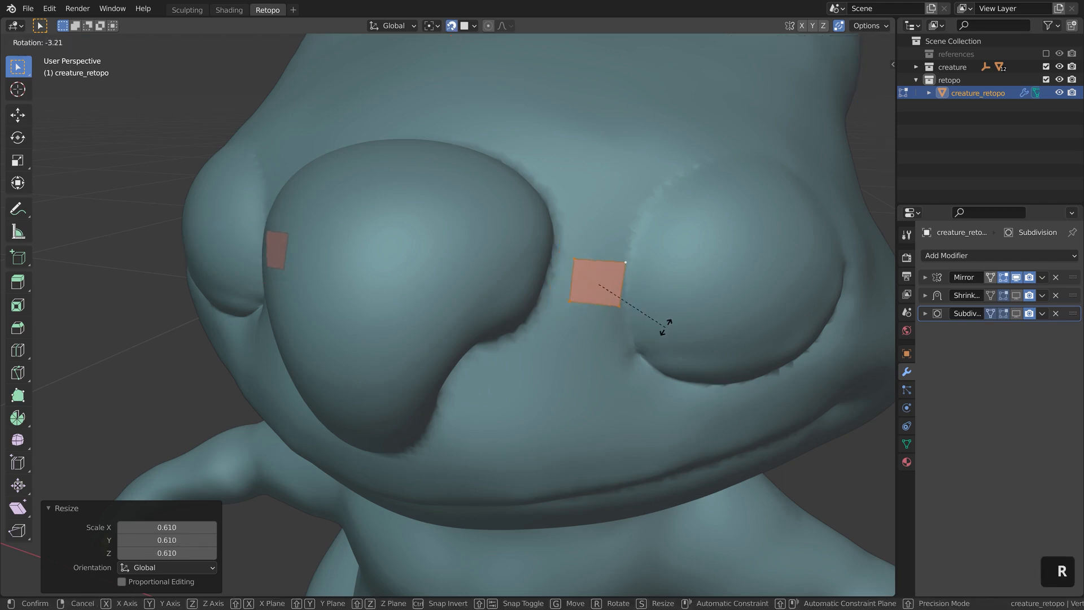
click(671, 325)
middle_drag(673, 327, 565, 338)
shift+middle_drag(564, 339, 498, 358)
key(g)
click(483, 297)
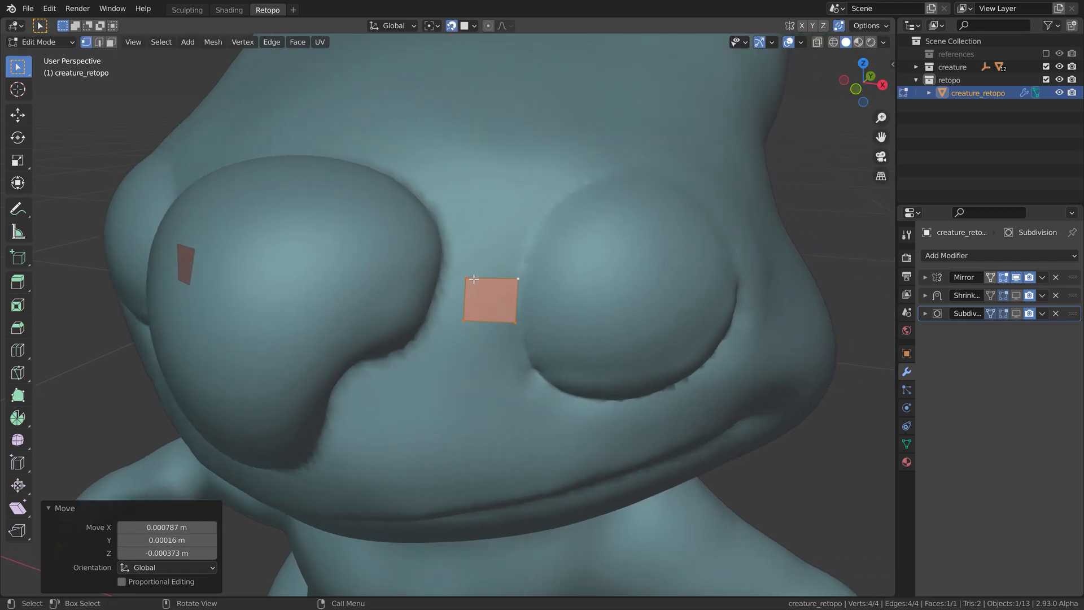
Step: Extrude the face's upper edge upward along the eye, rotate it 28° and scale it to 0.971
click(473, 279)
shift+click(518, 278)
shift+middle_drag(567, 321, 514, 375)
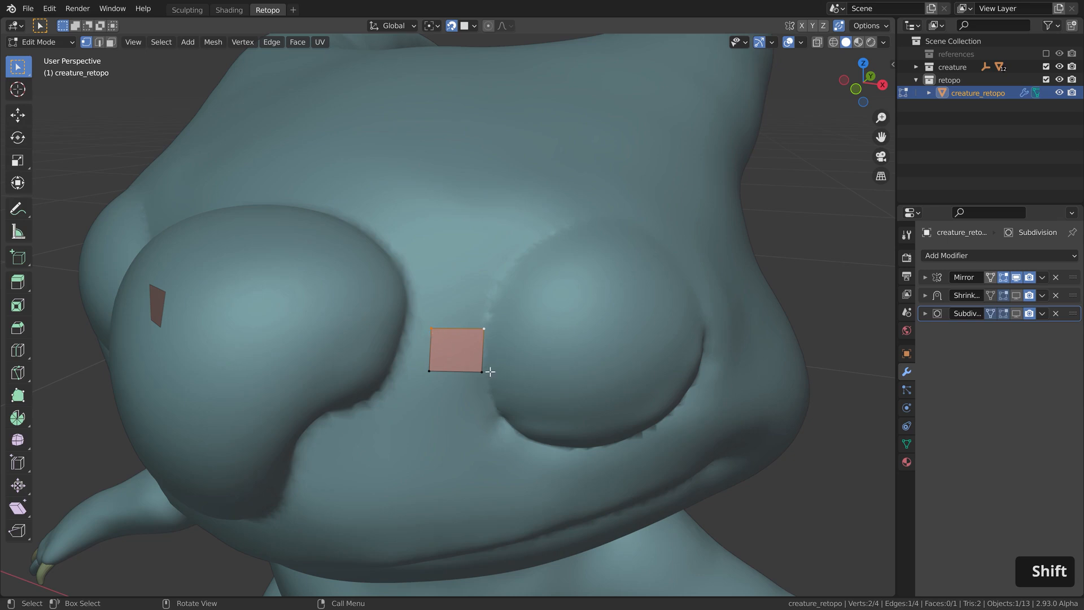
key(e)
click(508, 308)
key(r)
click(604, 315)
key(s)
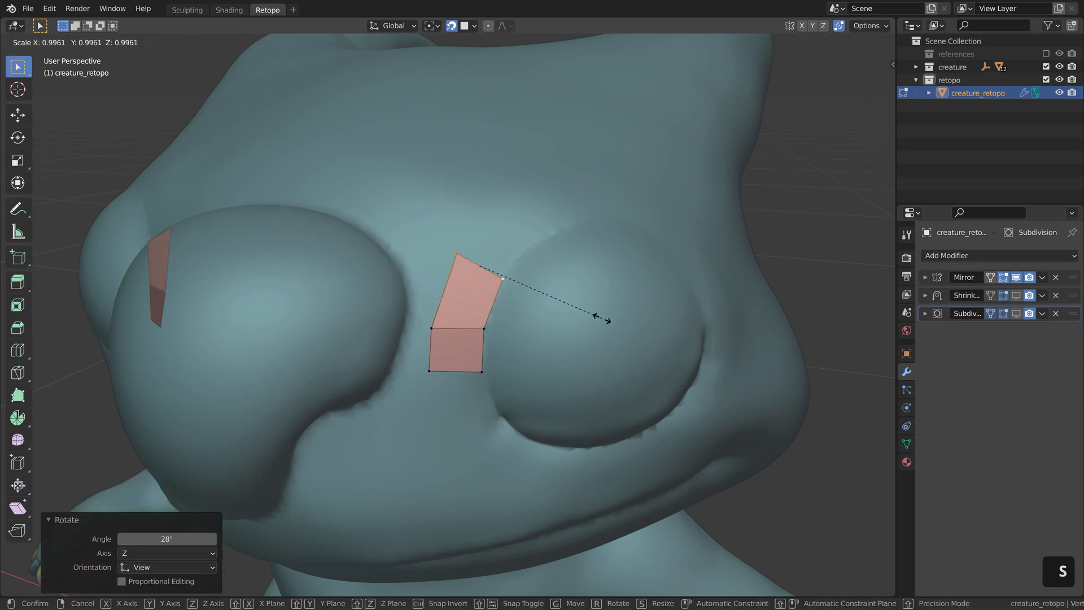
click(604, 315)
Step: Extrude the strip's end edge once more around the eye's upper inner curve and rotate it 27°
key(e)
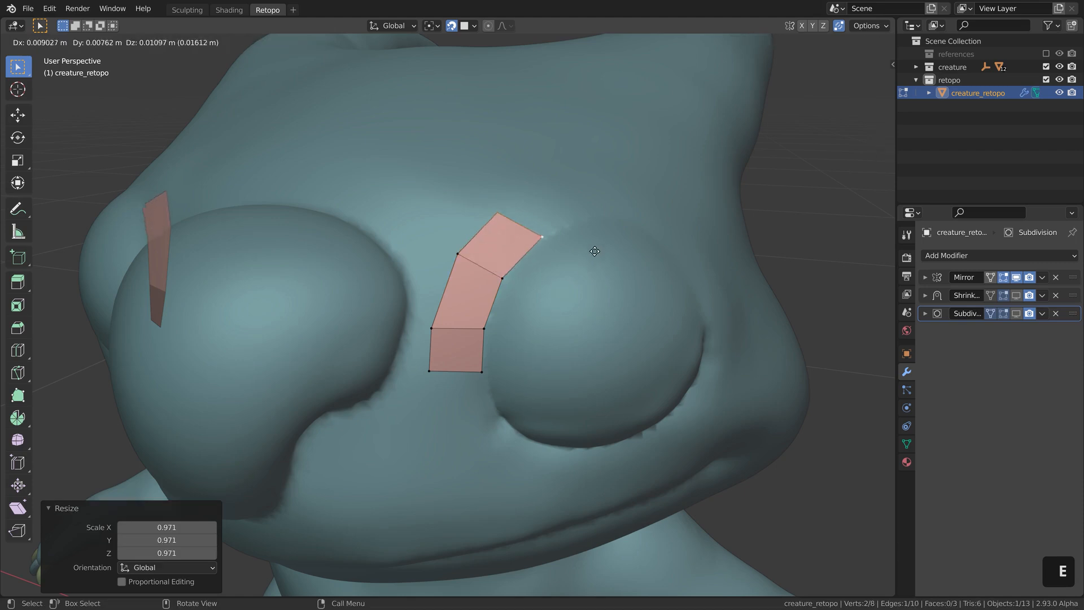
click(595, 250)
key(r)
click(665, 265)
shift+middle_drag(663, 271, 514, 287)
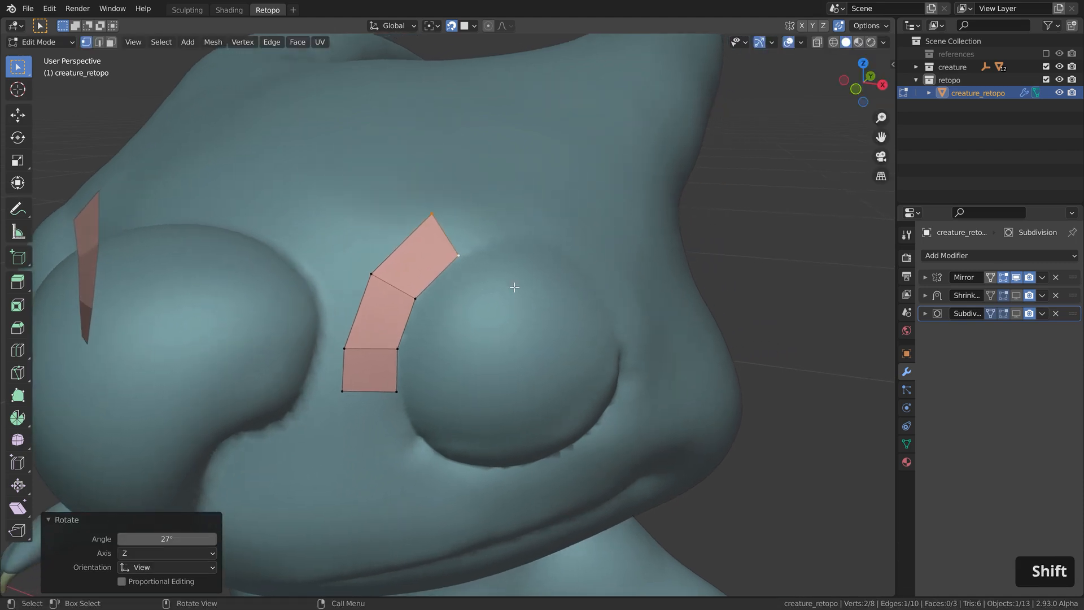
Step: Extend the strip by three faces over the top of the eye and down its outer side
ctrl+right_click(550, 222)
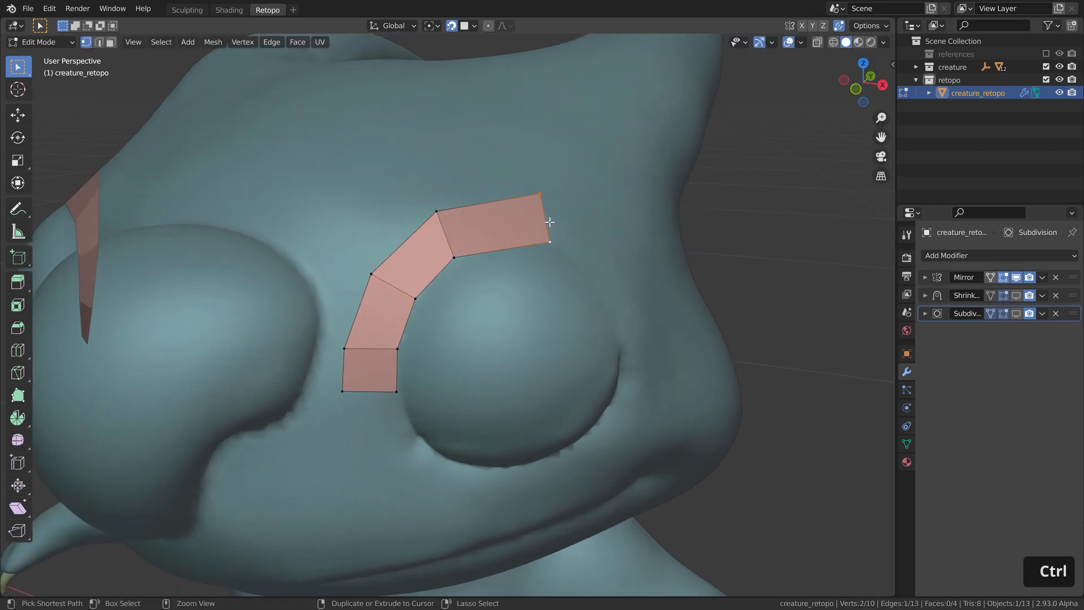
ctrl+right_click(629, 290)
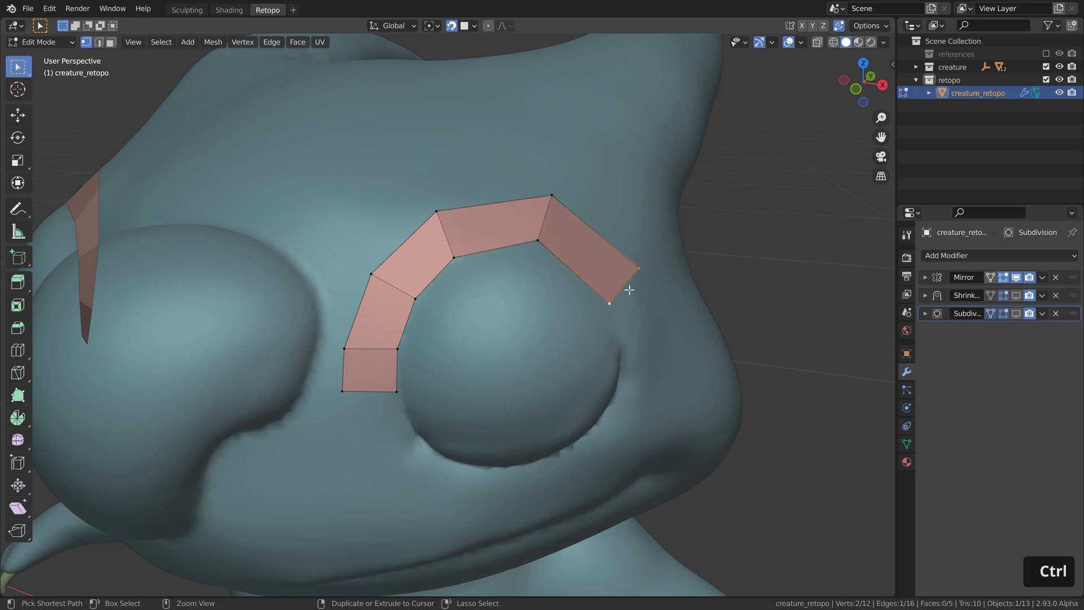
ctrl+right_click(647, 391)
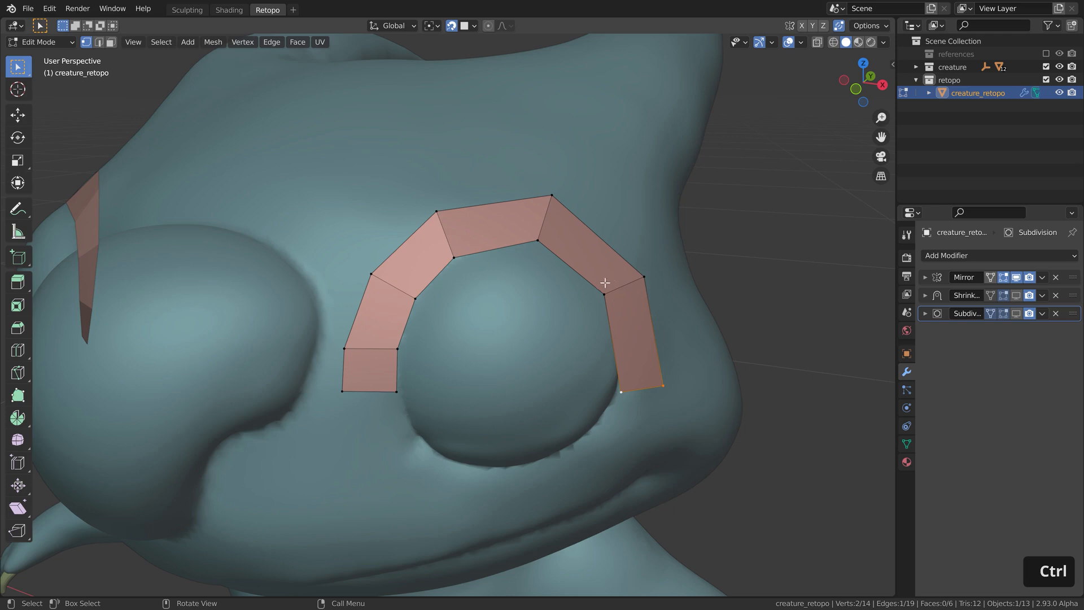
Step: Continue the strip with four faces under the eye, ending just below the starting face
shift+middle_drag(644, 390, 646, 342)
middle_drag(629, 398, 612, 385)
ctrl+right_click(595, 409)
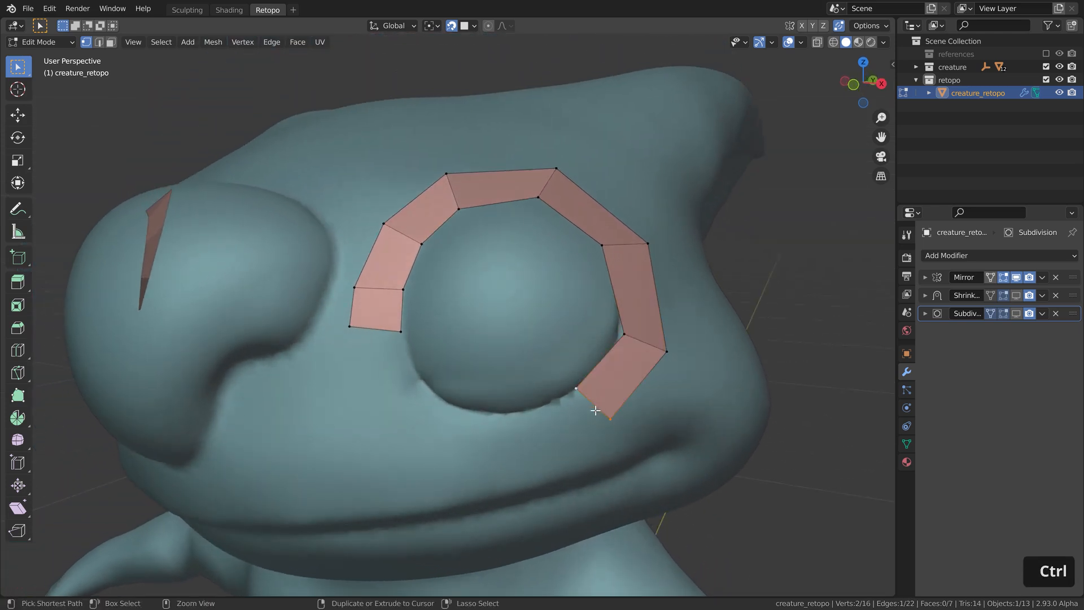
ctrl+right_click(534, 436)
ctrl+right_click(436, 418)
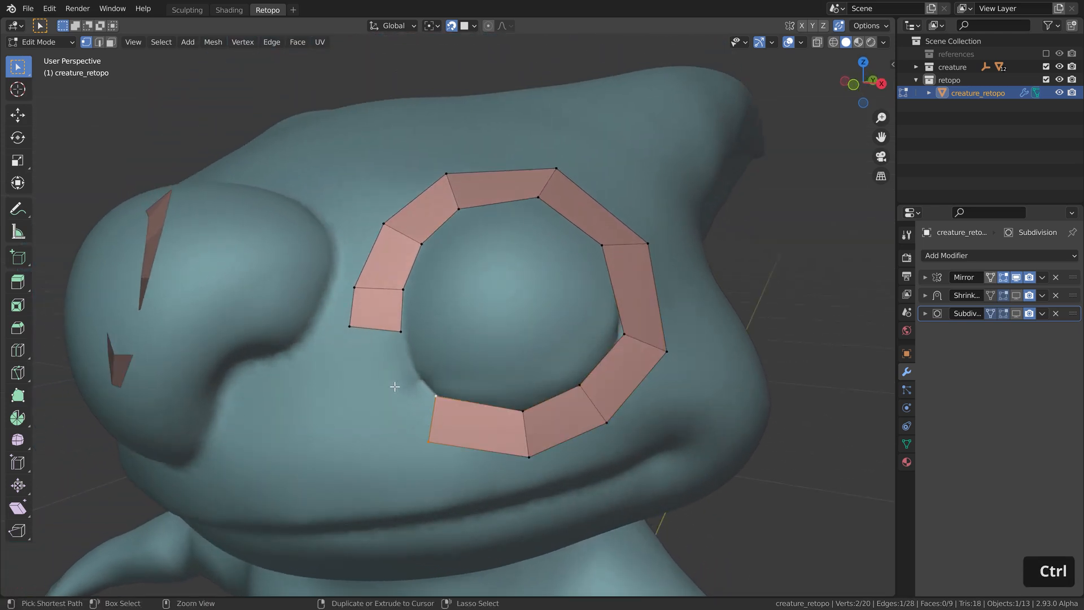
ctrl+right_click(394, 386)
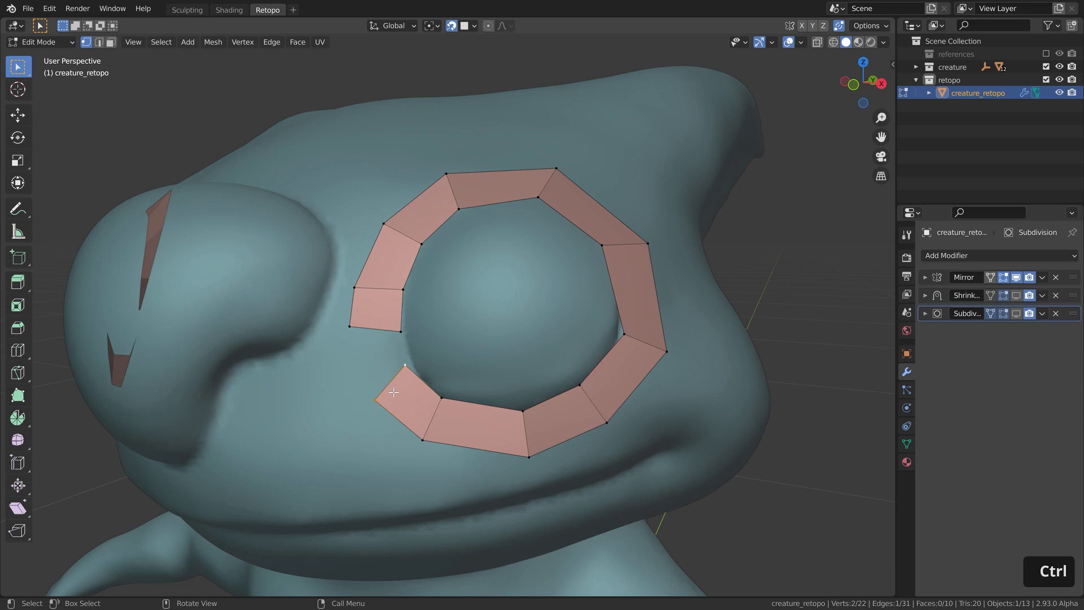
Step: Close the eye ring by filling a face between its two open end edges
middle_drag(387, 370, 430, 371)
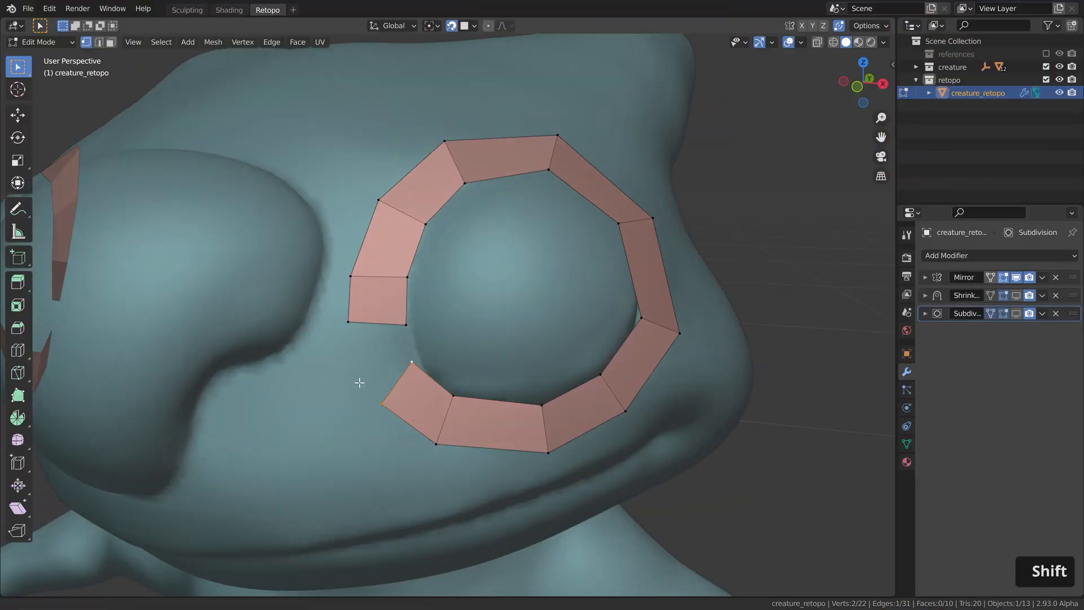
shift+middle_drag(358, 380, 402, 316)
shift+click(399, 310)
shift+click(453, 314)
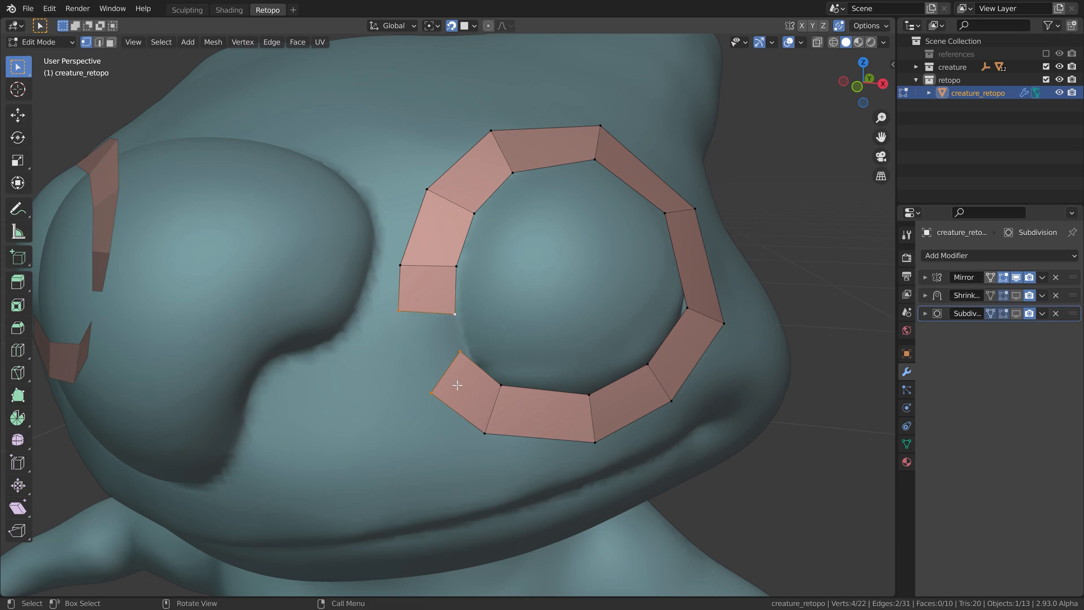
key(f)
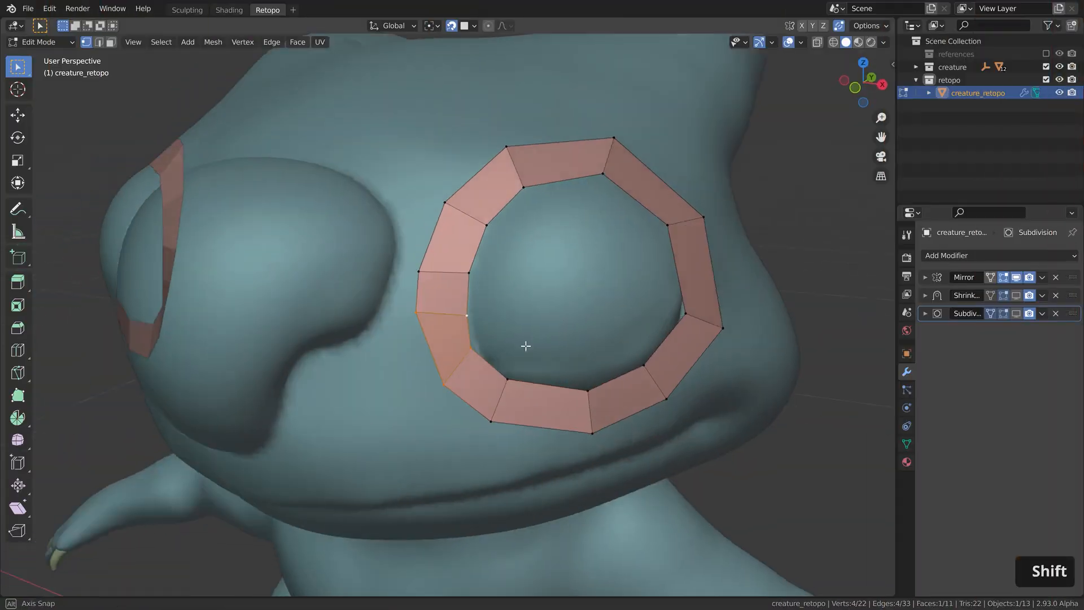
Step: Add one loop cut across the ring's long upper outer segment and move it outward to round the corner
middle_drag(520, 346, 536, 296)
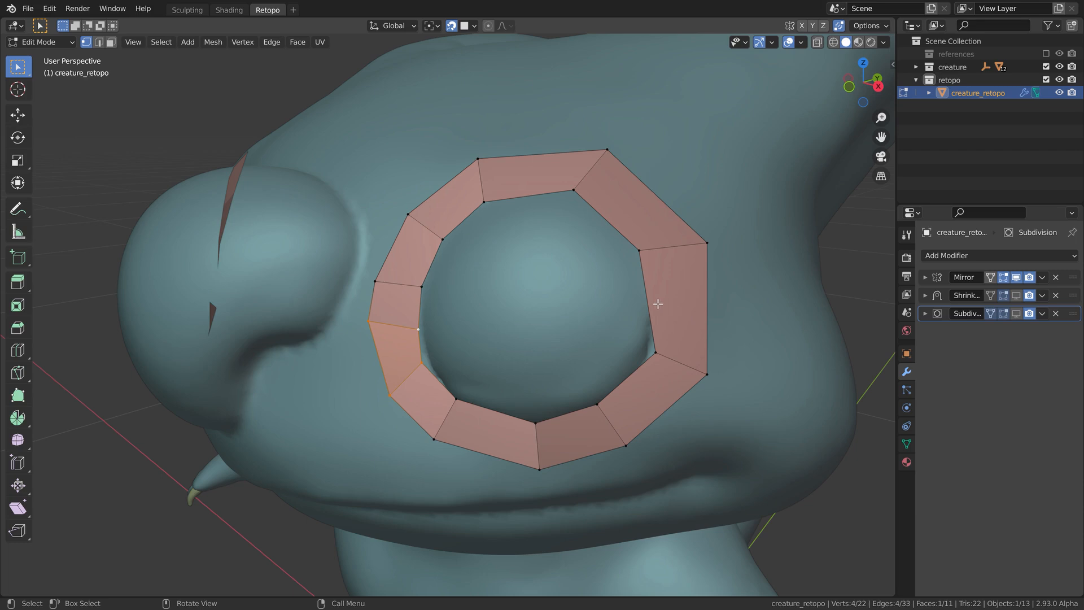
key(ctrl)
key(ctrl+r)
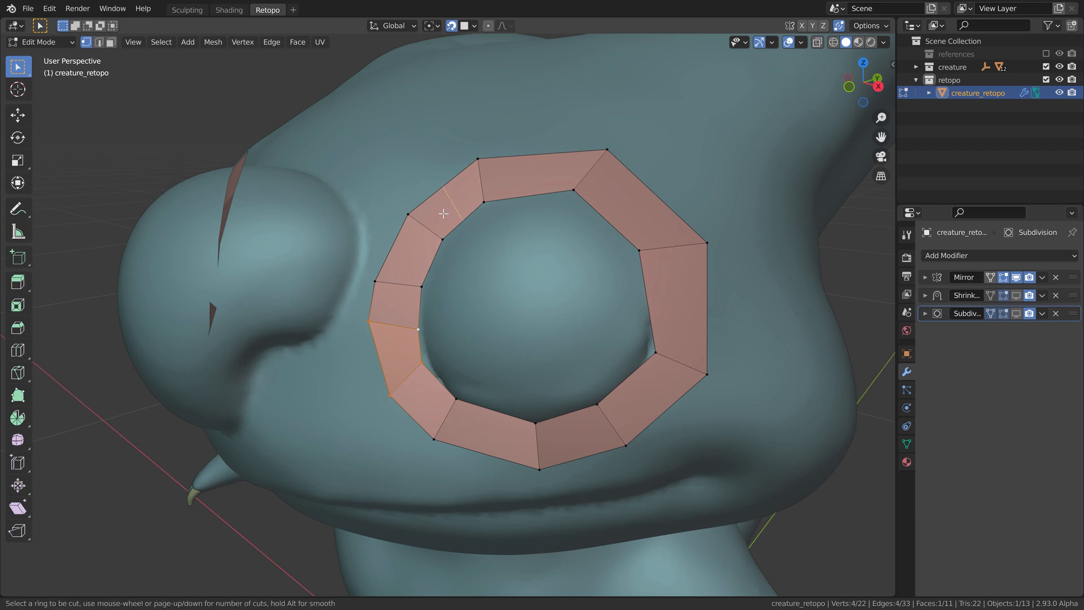
click(677, 251)
click(660, 196)
click(662, 198)
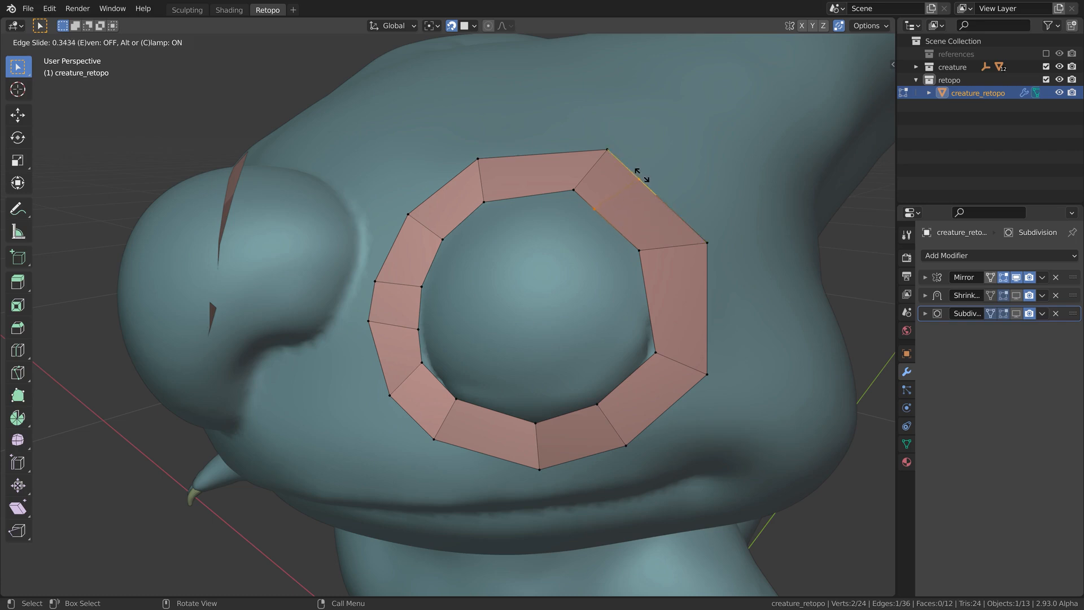
click(643, 178)
key(g)
click(670, 243)
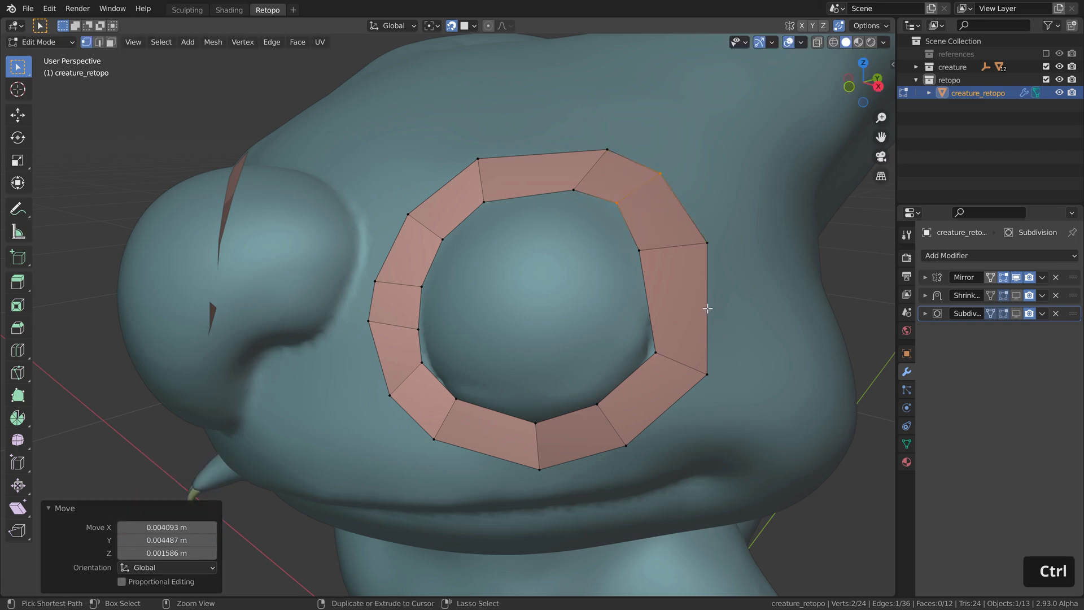
Step: Add a centred loop cut across the ring's outer side segment, and move it and the edge above it outward
key(ctrl+r)
click(705, 306)
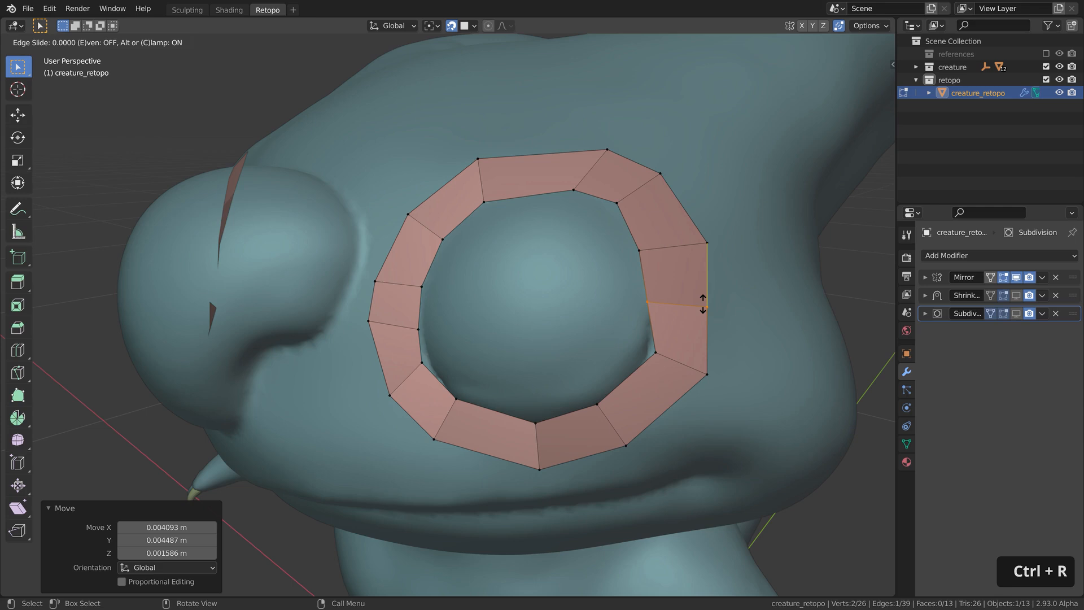
click(704, 306)
key(g)
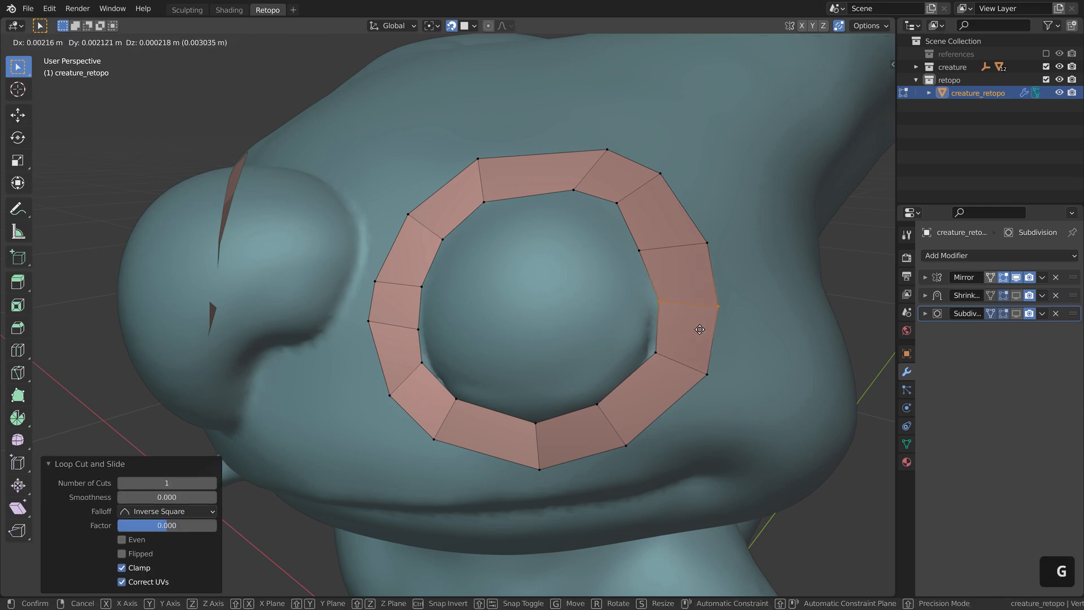
click(700, 329)
alt+click(668, 254)
key(g)
click(688, 274)
Step: Add two loop cuts across the long segment below the eye and move them down to follow the curve
shift+middle_drag(683, 273, 740, 226)
scroll(734, 227, up, 1)
key(ctrl+r)
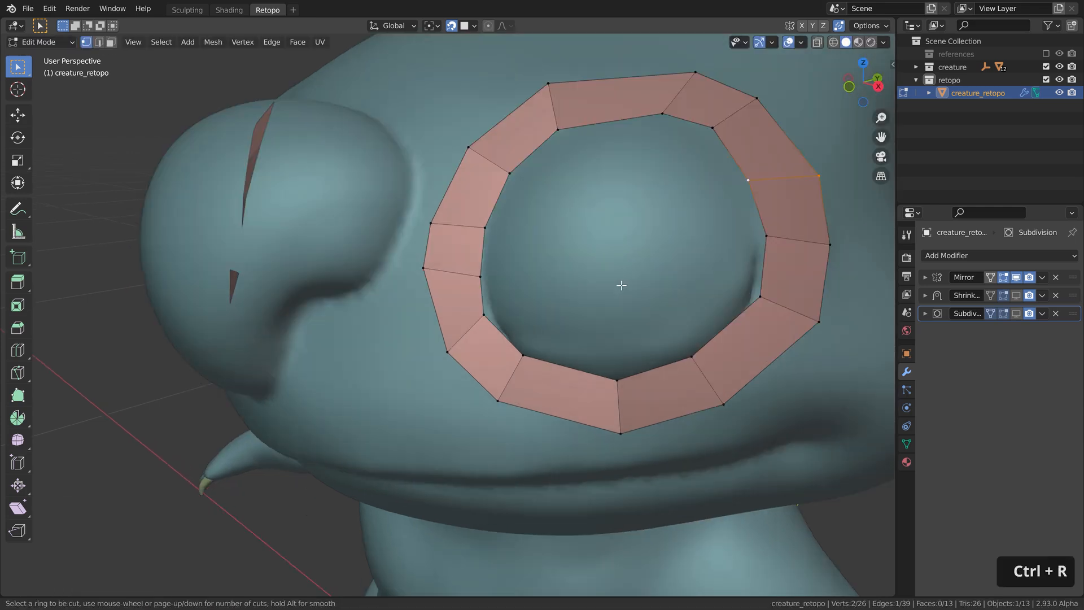
scroll(569, 391, up, 4)
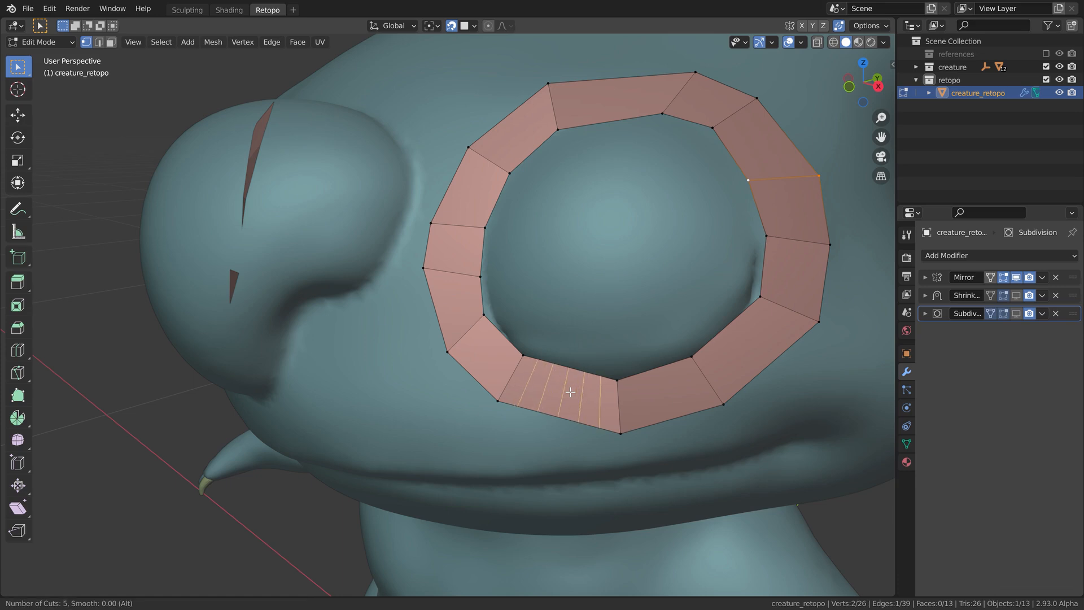
key(Page_Down)
key(Page_Down)
key(Page_Up)
key(Page_Down)
key(Page_Up)
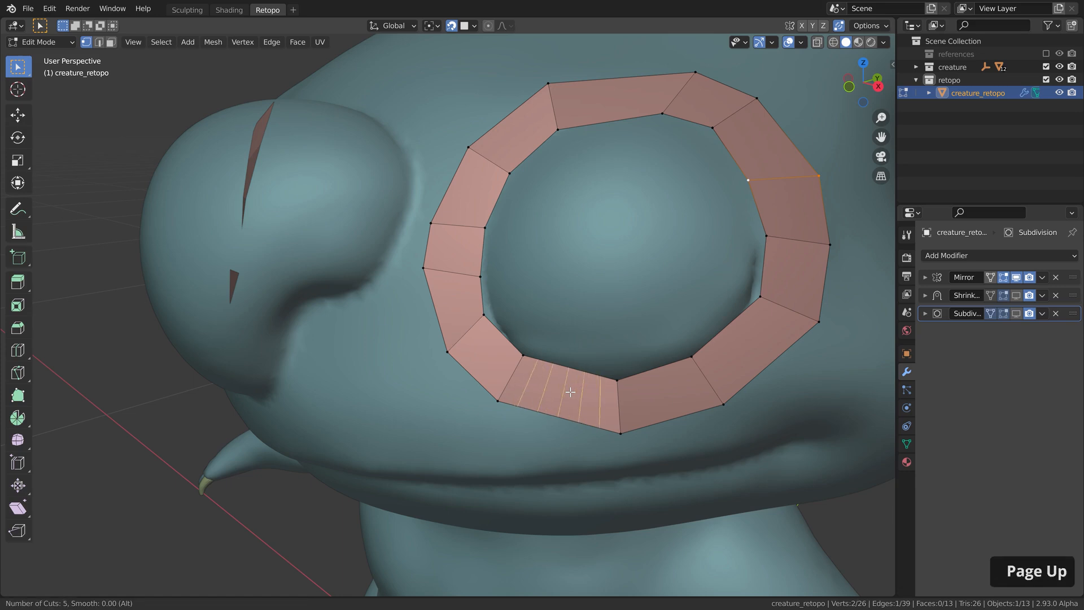
key(Page_Down)
key(Page_Up)
key(Page_Down)
click(571, 392)
key(g)
click(665, 412)
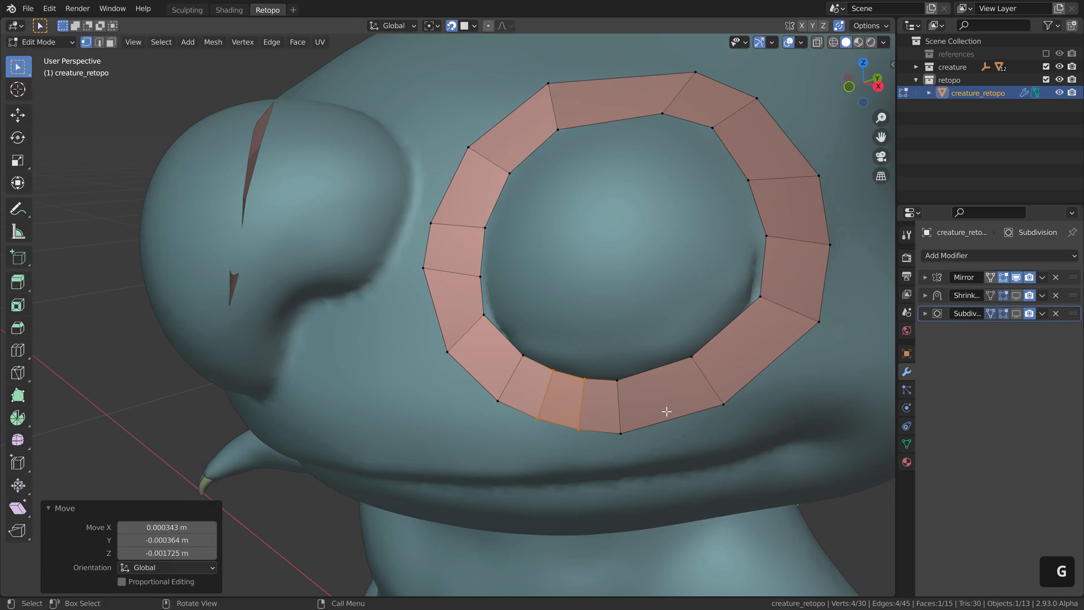
Step: Try deleting the vertices of one new edge below the eye in edge select mode, and undo the deletion
mouse_move(568, 398)
middle_down()
mouse_move(581, 399)
mouse_move(557, 397)
middle_up()
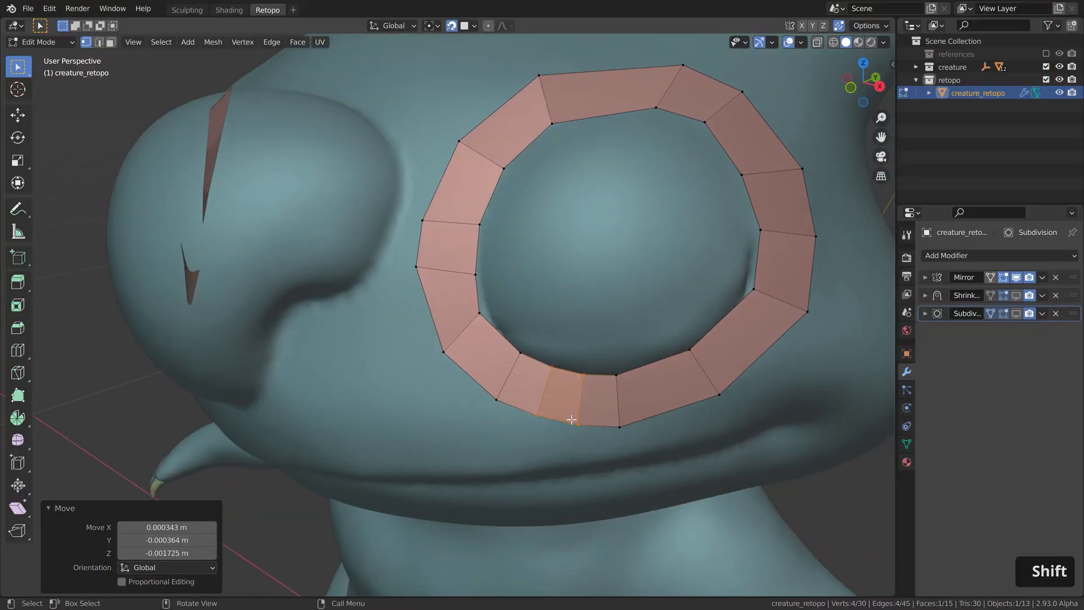
key(2)
key(x)
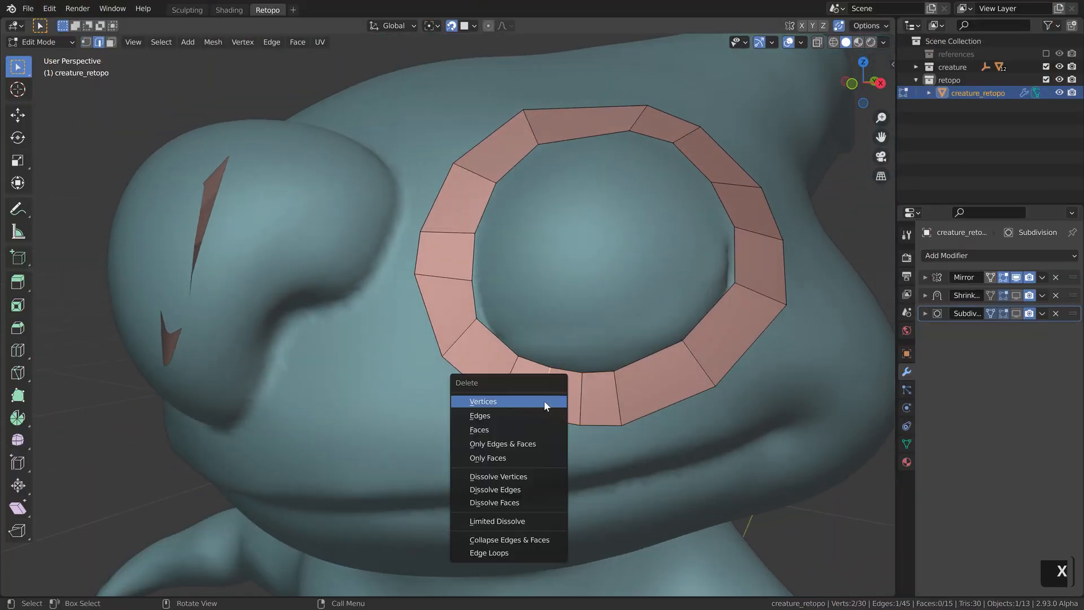
click(544, 401)
key(ctrl+z)
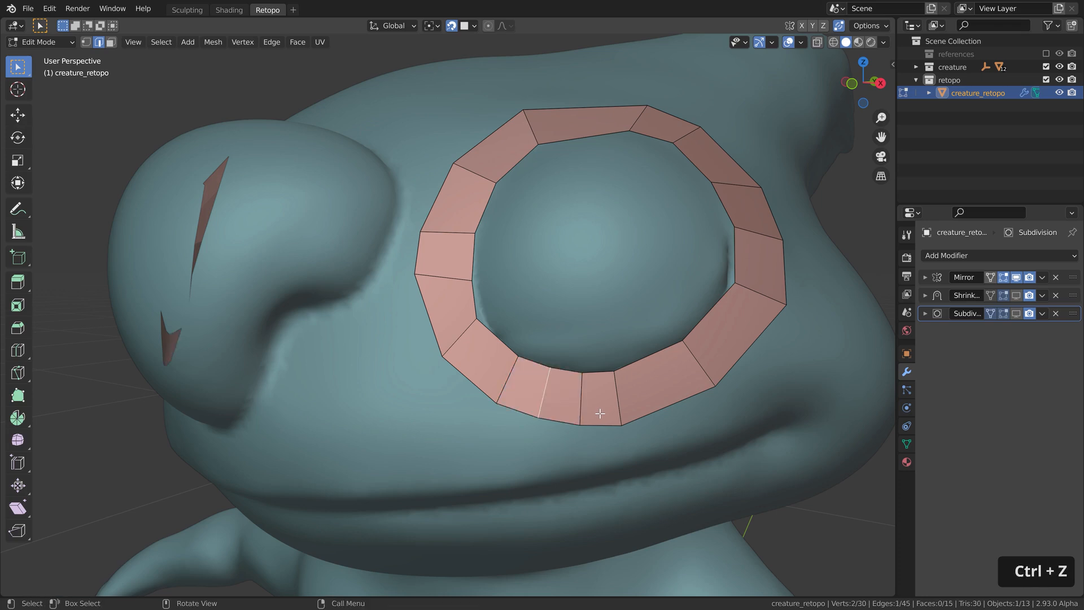
Step: Dissolve the innermost of the two new edges below the eye
scroll(547, 399, up, 1)
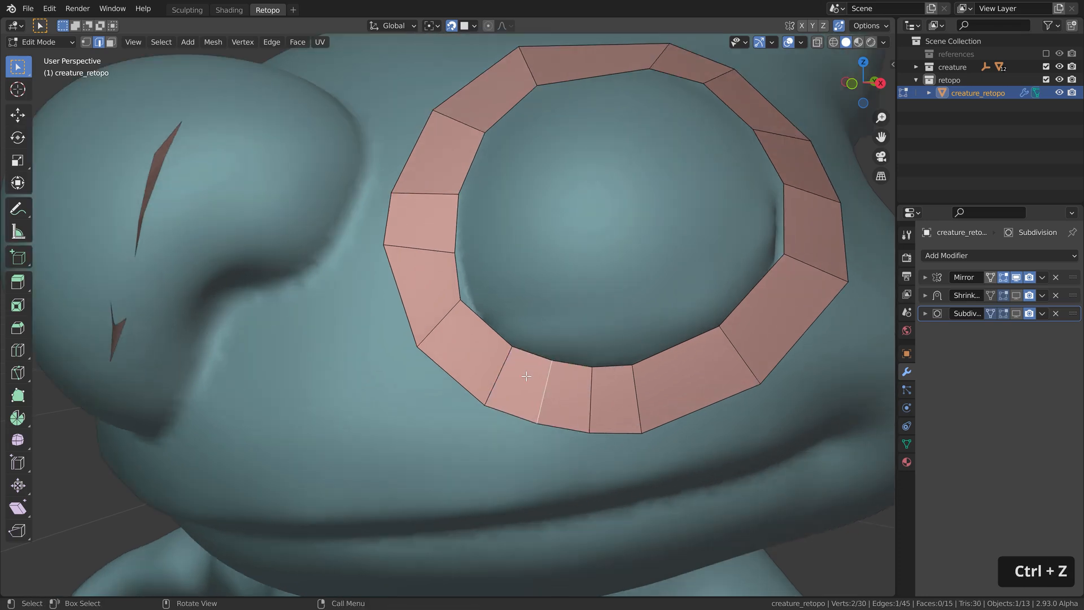
key(x)
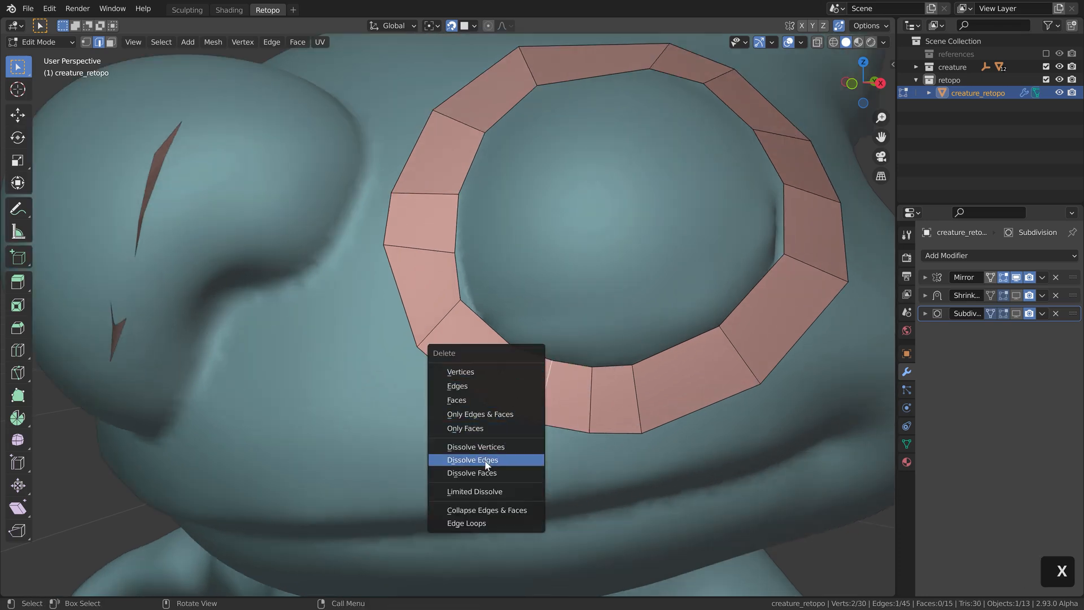
click(490, 461)
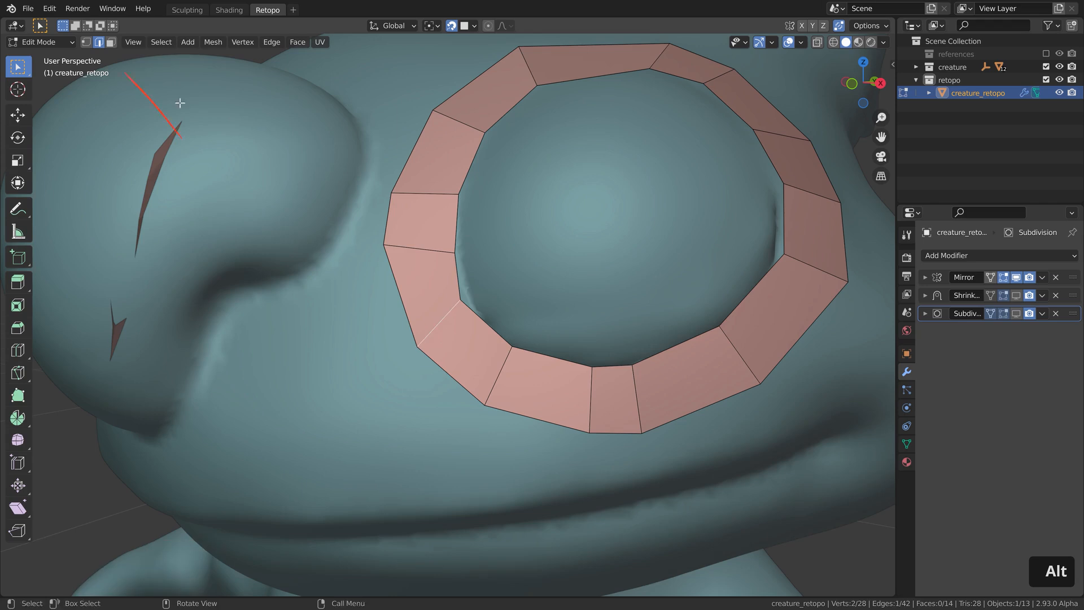
Step: Dissolve the selected edge at the ring's lower inner corner
shift+middle_drag(498, 379, 507, 402)
key(ctrl+x)
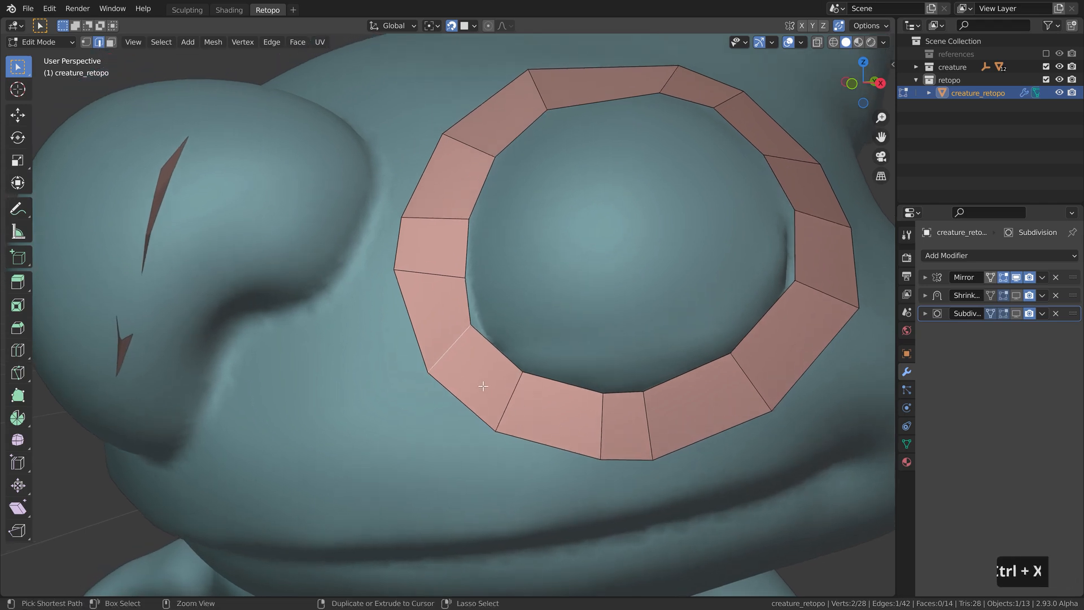
Step: Dissolve the short cross edge on the ring's nose side and one edge of the narrow segment below the eye
alt+click(453, 222)
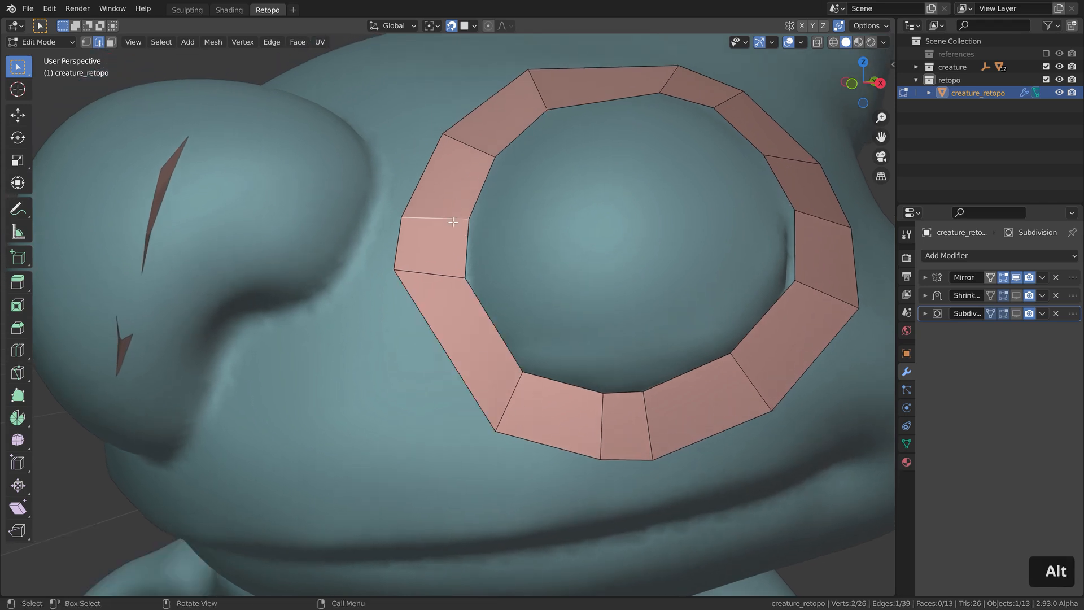
key(ctrl+x)
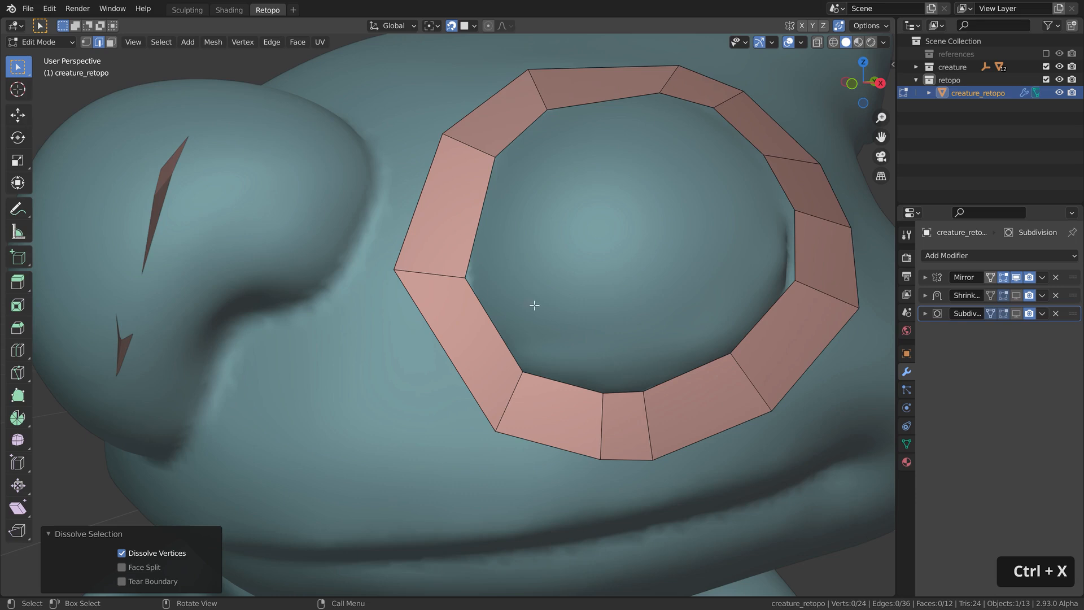
middle_drag(535, 305, 583, 414)
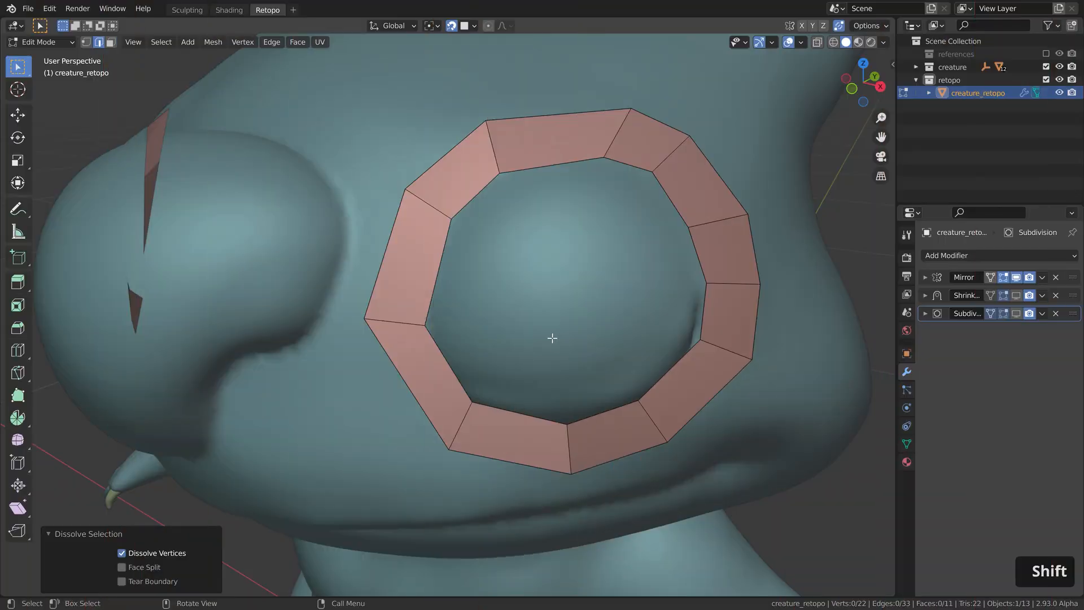
Step: Move the cross edge above the eye toward the nose and rotate it about -23.1° so it stands upright
shift+click(627, 143)
shift+middle_drag(628, 143, 621, 202)
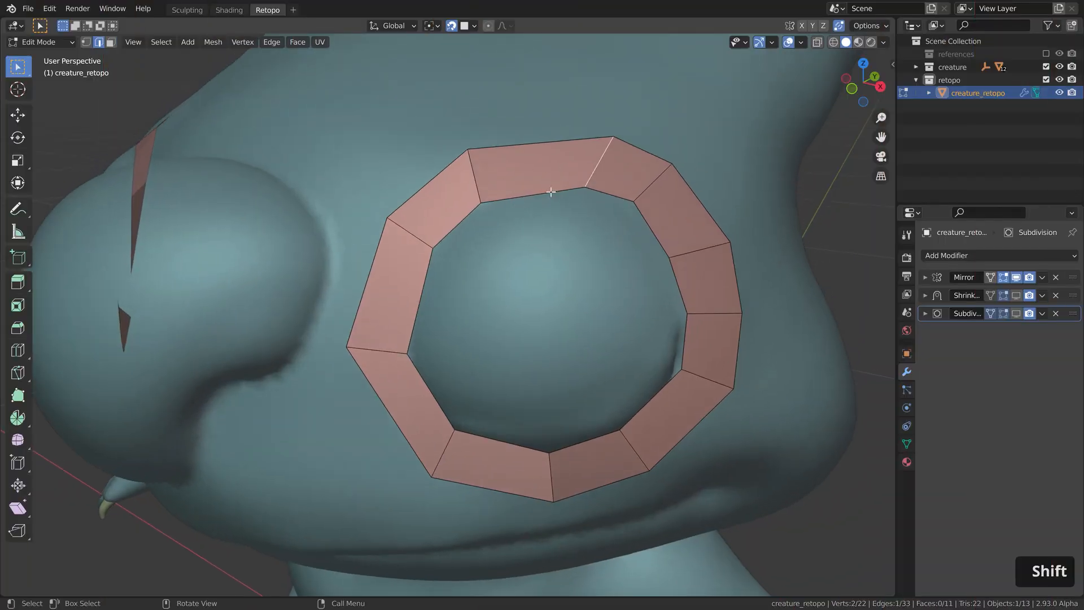
key(g)
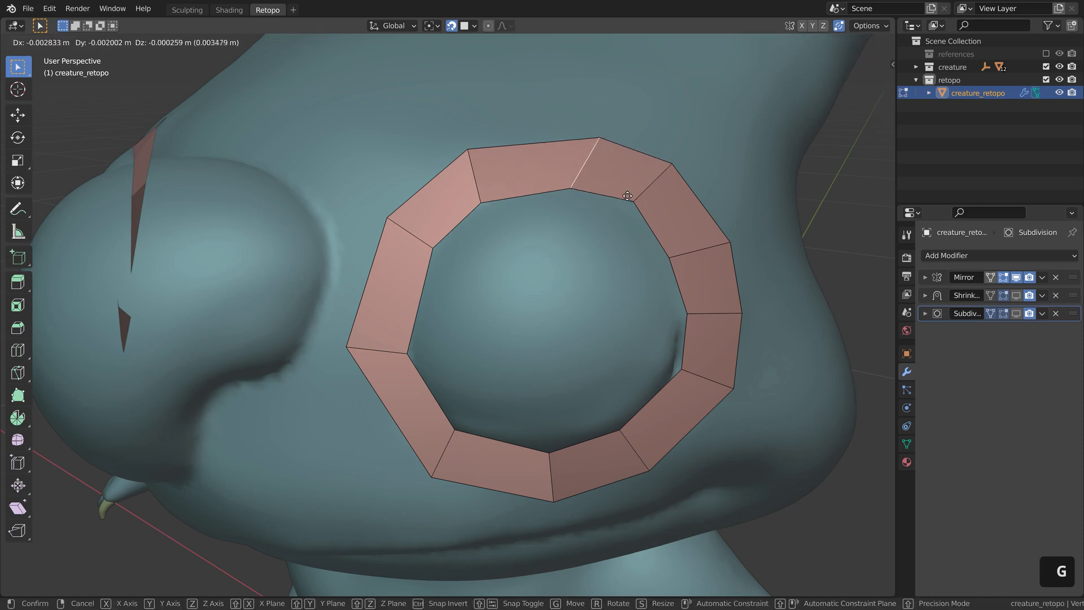
click(673, 208)
key(r)
click(693, 164)
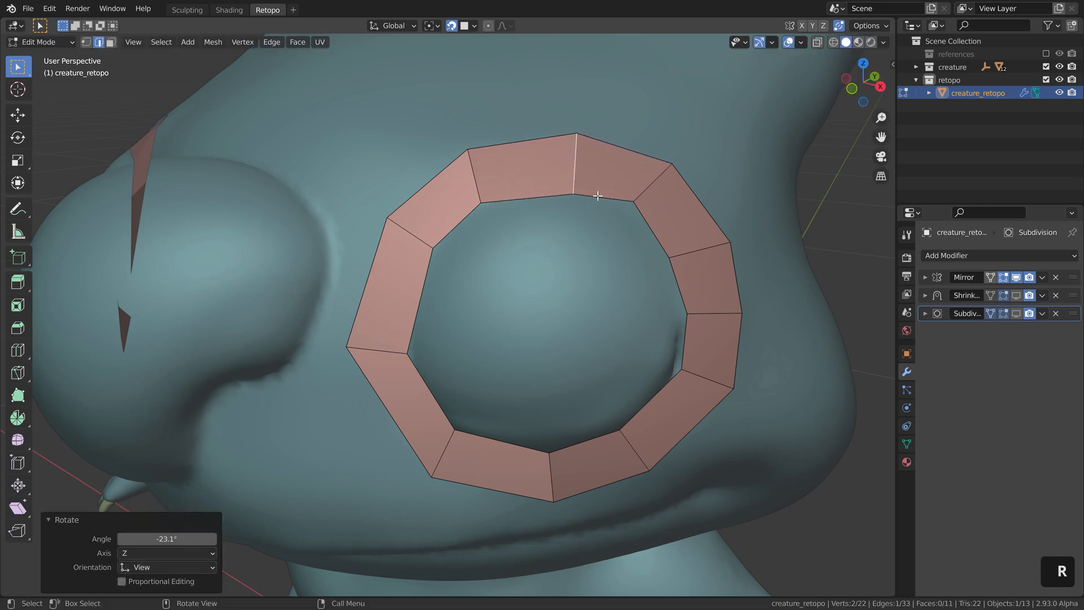
Step: Slide the cross edges above the eye toward the nose to space the upper faces more evenly
key(g)
key(g)
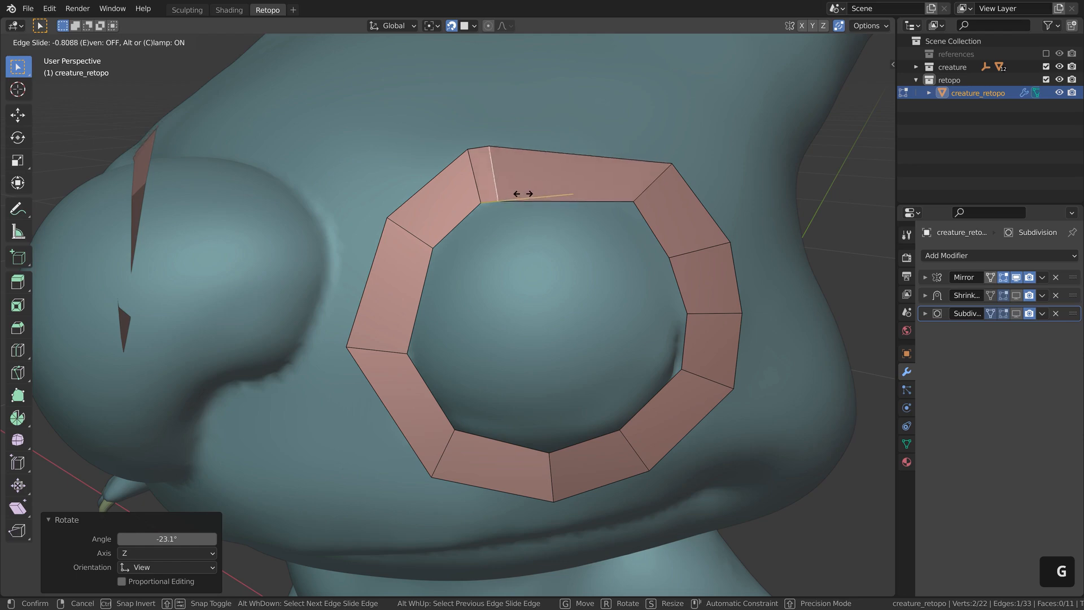
key(g)
click(534, 293)
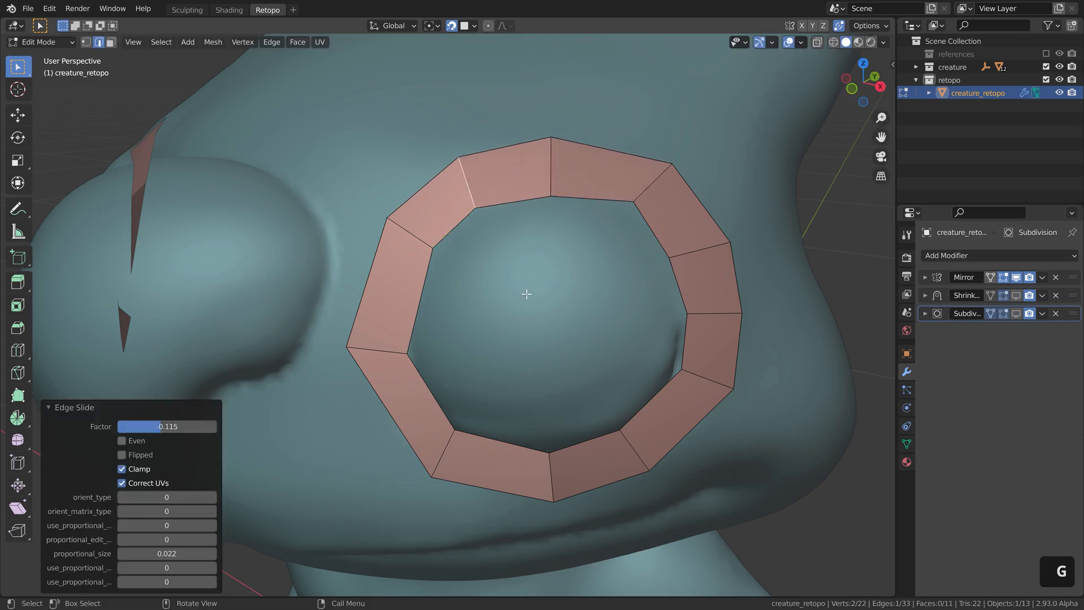
Step: Cycle through vertex, edge and face select modes, ending in vertex select mode
shift+middle_drag(641, 346, 658, 308)
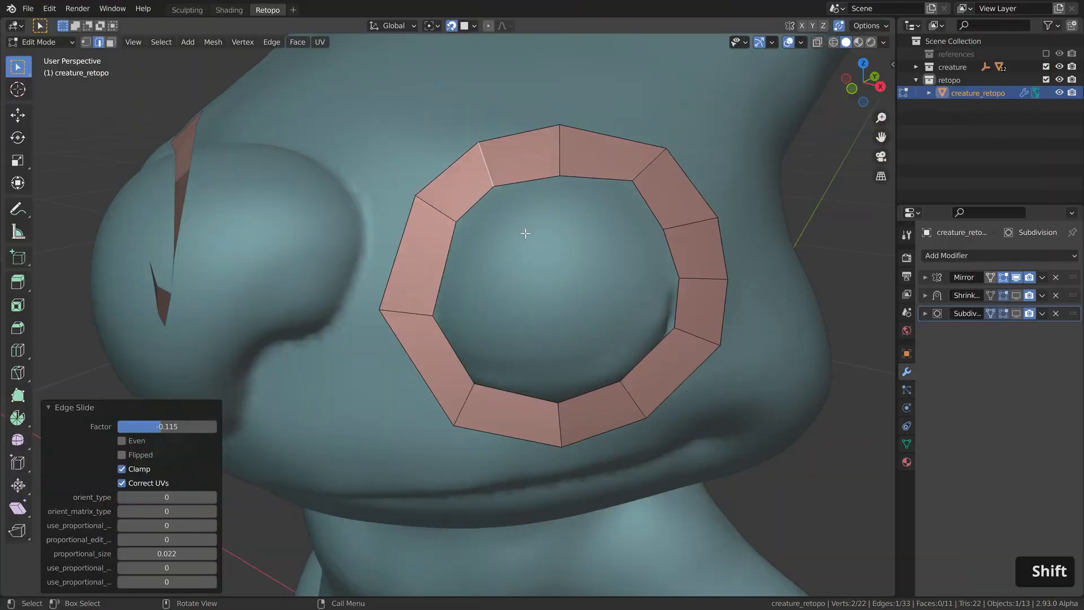
middle_drag(527, 235, 498, 227)
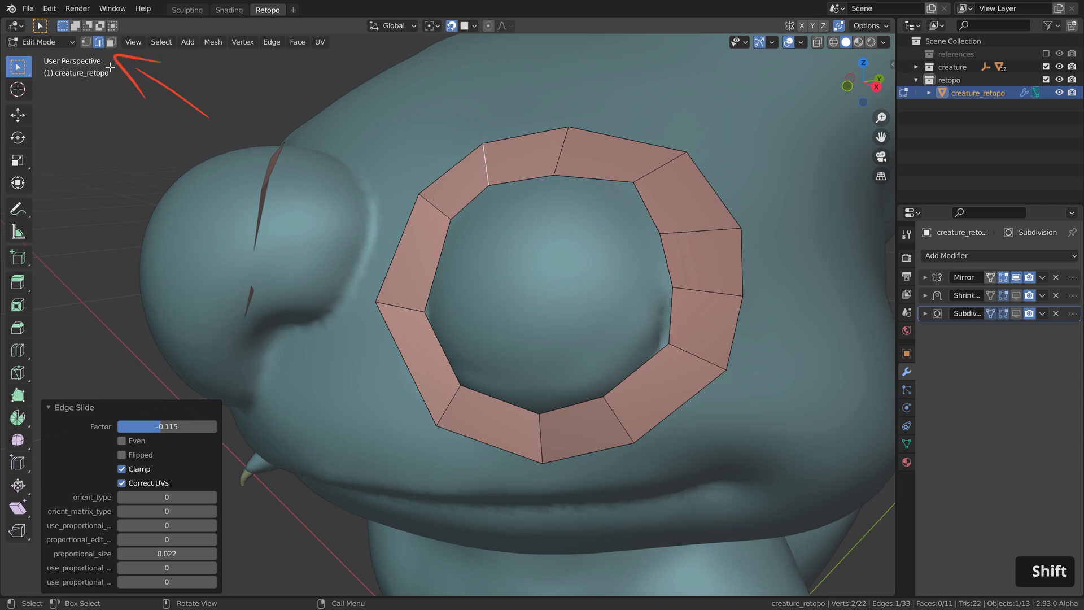
click(106, 43)
click(85, 43)
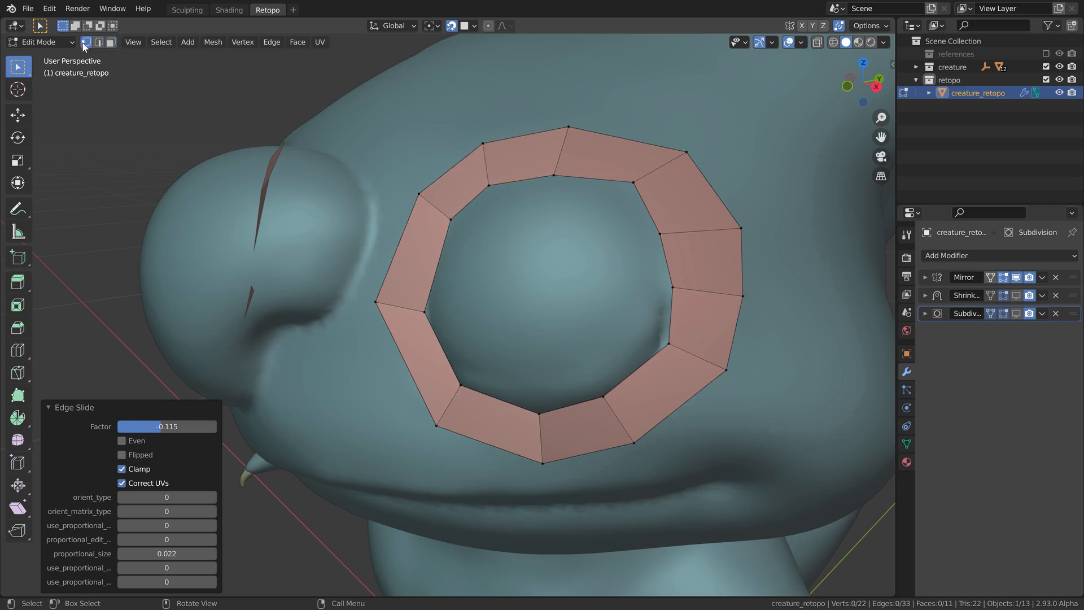
middle_drag(537, 259, 576, 265)
key(1)
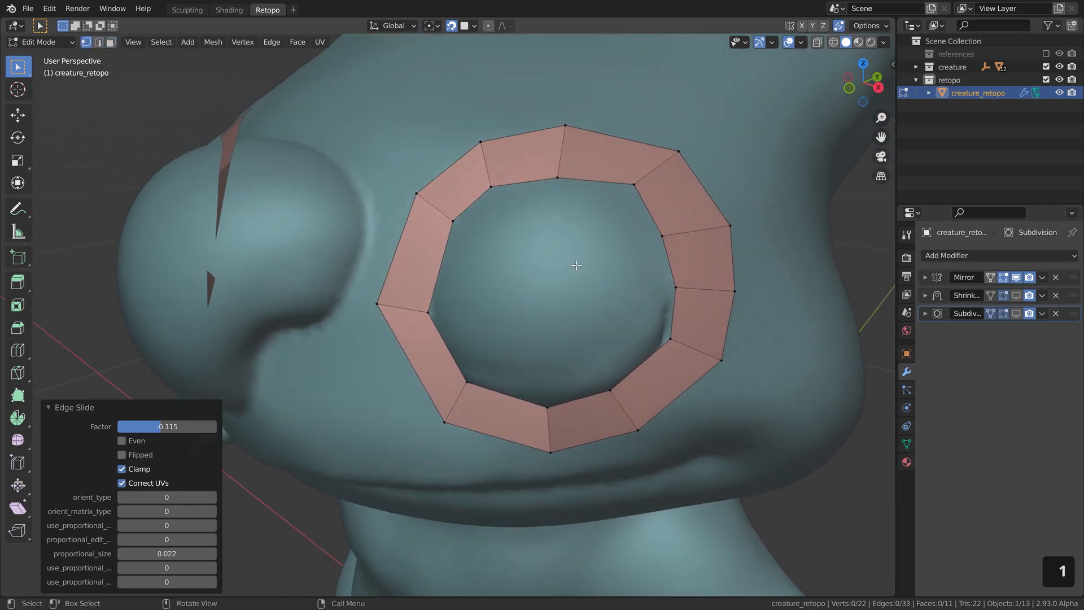
key(2)
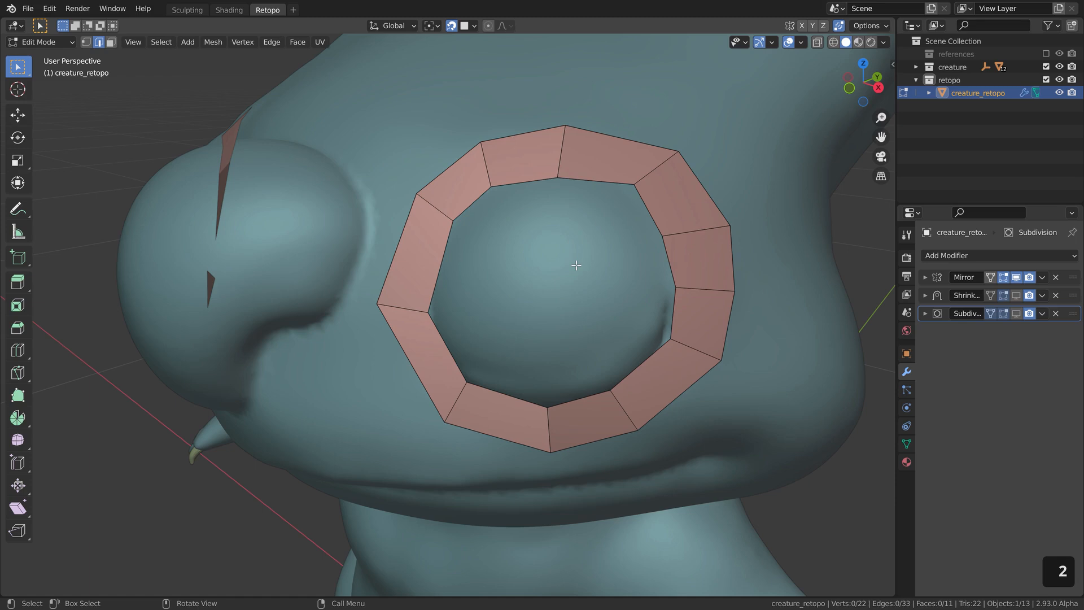
key(3)
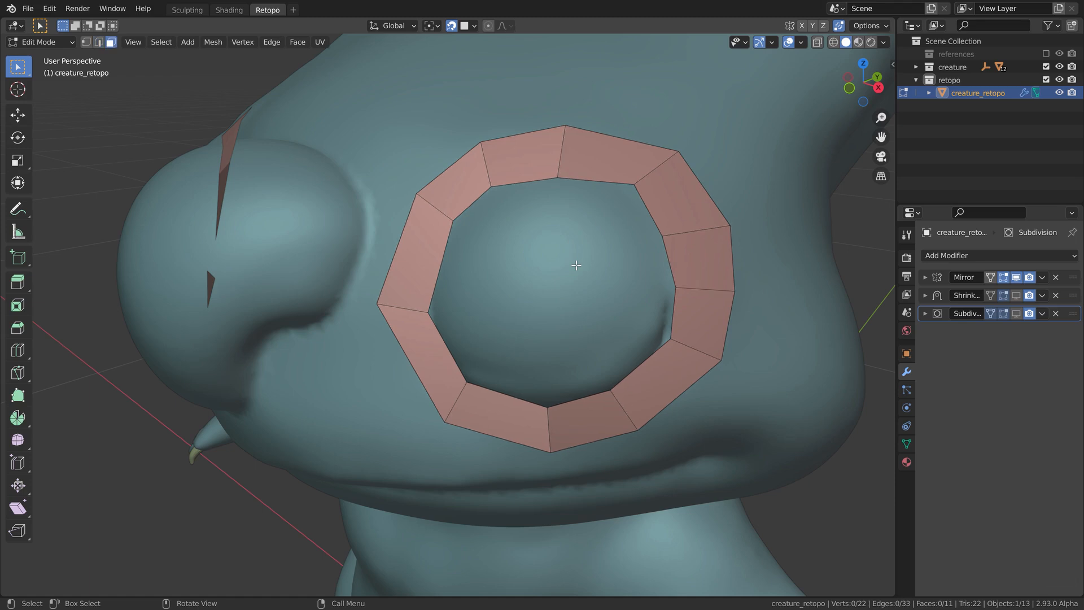
key(1)
key(2)
key(3)
key(1)
key(2)
key(3)
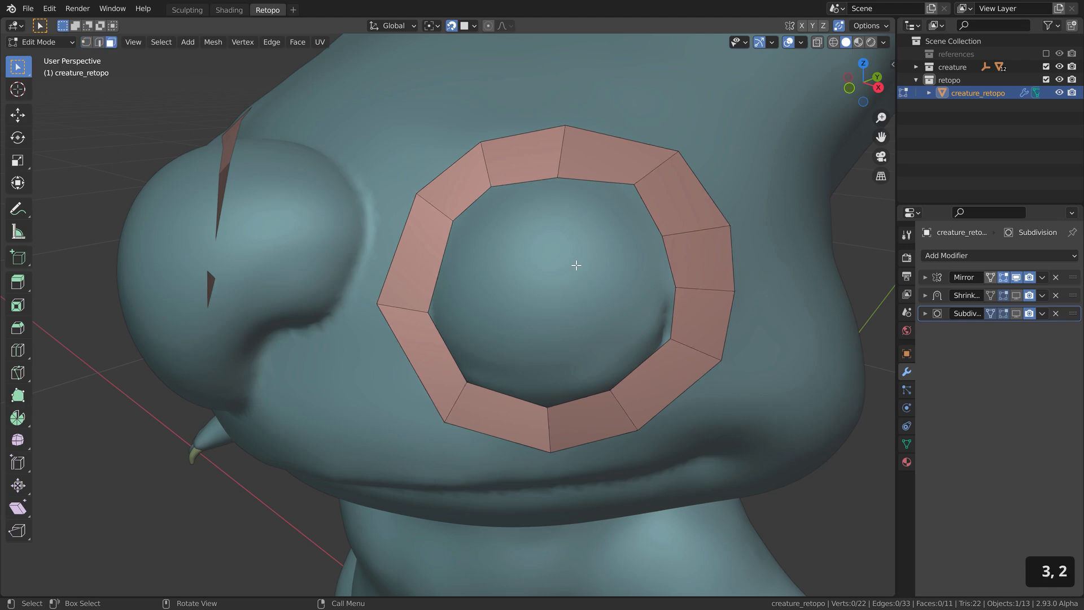
key(1)
Step: Enable vertex and edge select modes together, toggling face select on and off as well
middle_drag(576, 265, 553, 261)
key(shift+2)
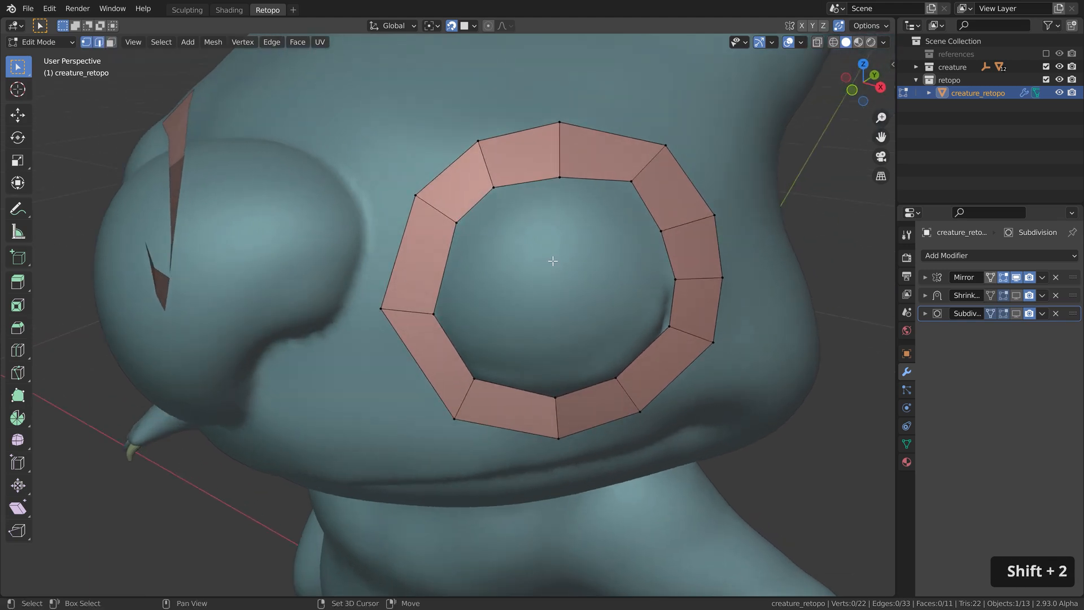
key(shift+3)
key(shift+2)
key(shift+3)
shift+click(98, 44)
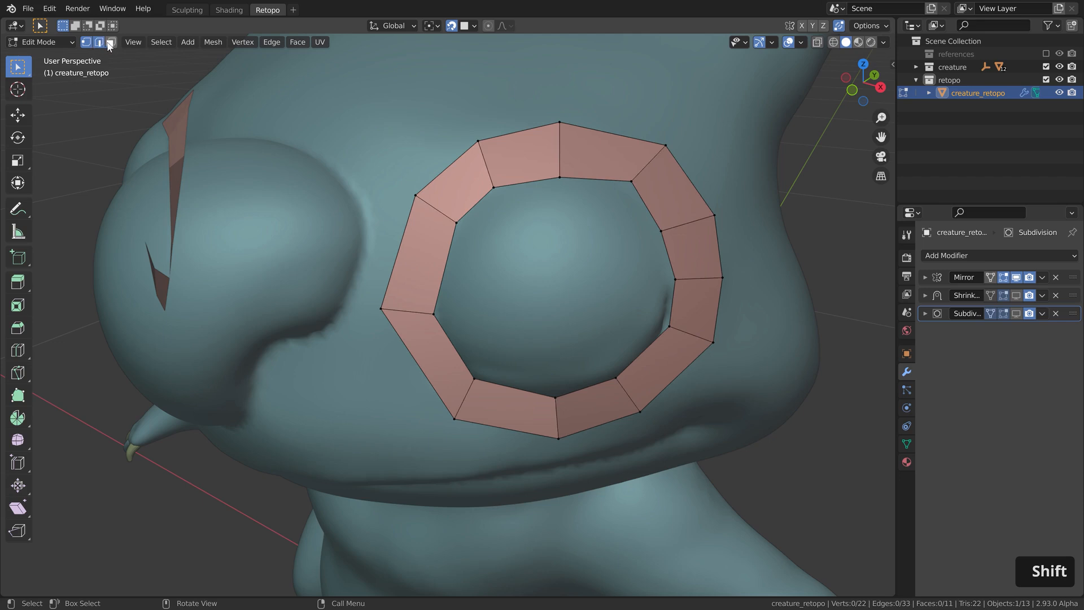
shift+click(109, 44)
Step: Select the cross edge at the ring's upper nose-side corner and its vertices in turn, and try rotating them slightly
scroll(461, 182, up, 1)
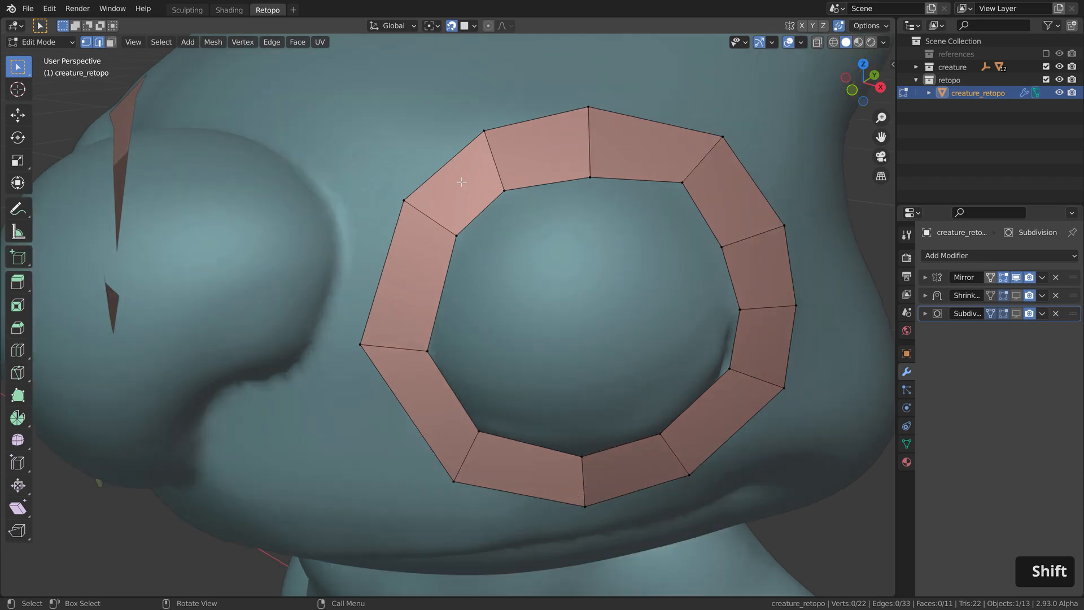
shift+click(433, 219)
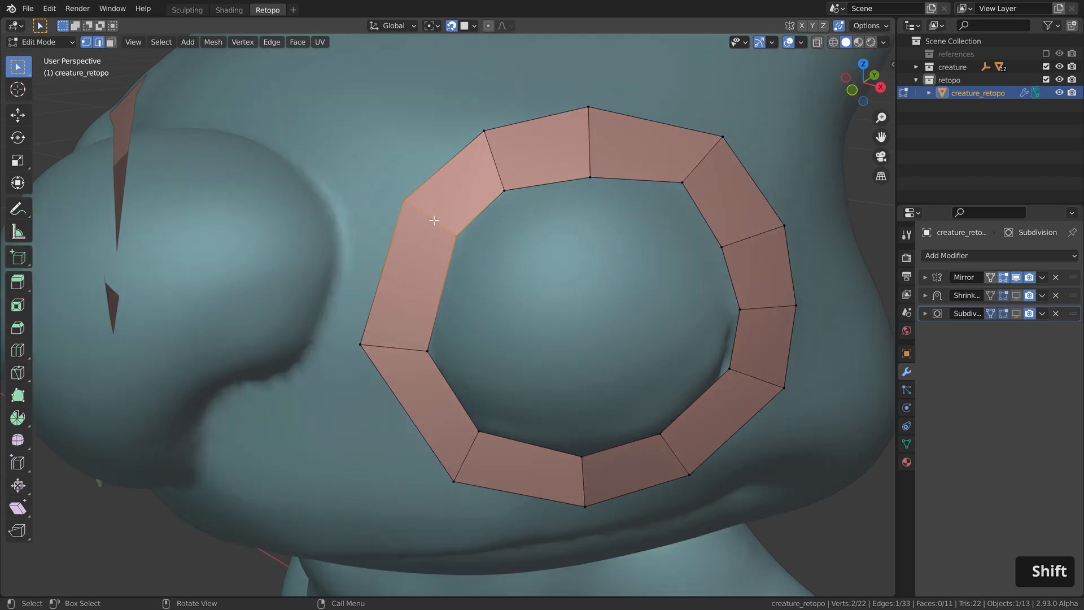
click(458, 237)
click(445, 228)
key(r)
click(546, 270)
click(400, 207)
key(r)
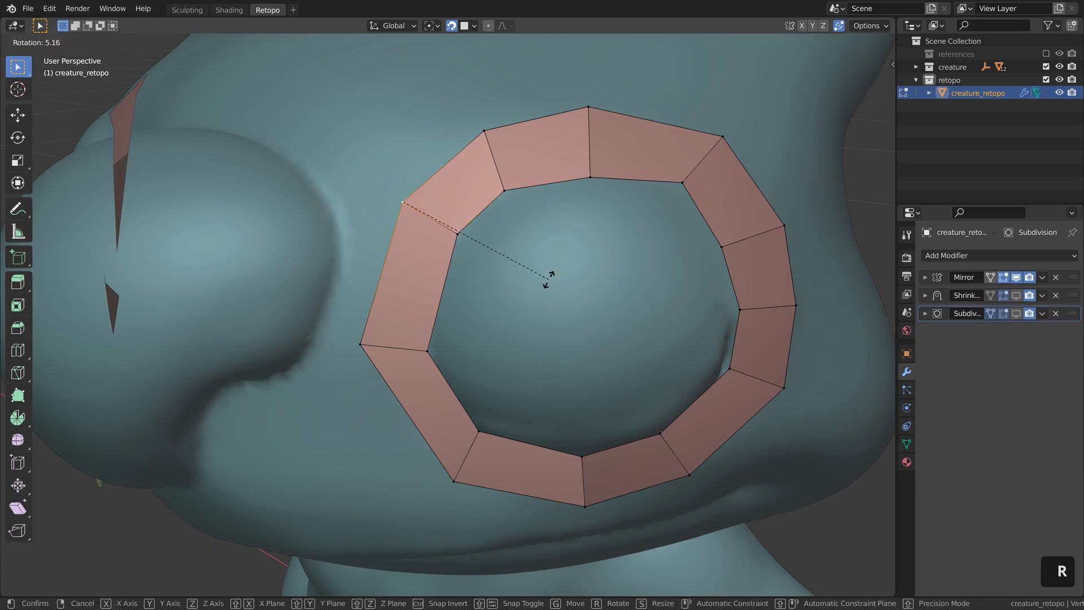
click(549, 277)
Step: Rotate the cross edge at the upper nose-side corner by about 1.78° and scale it slightly
shift+click(457, 238)
key(r)
click(551, 277)
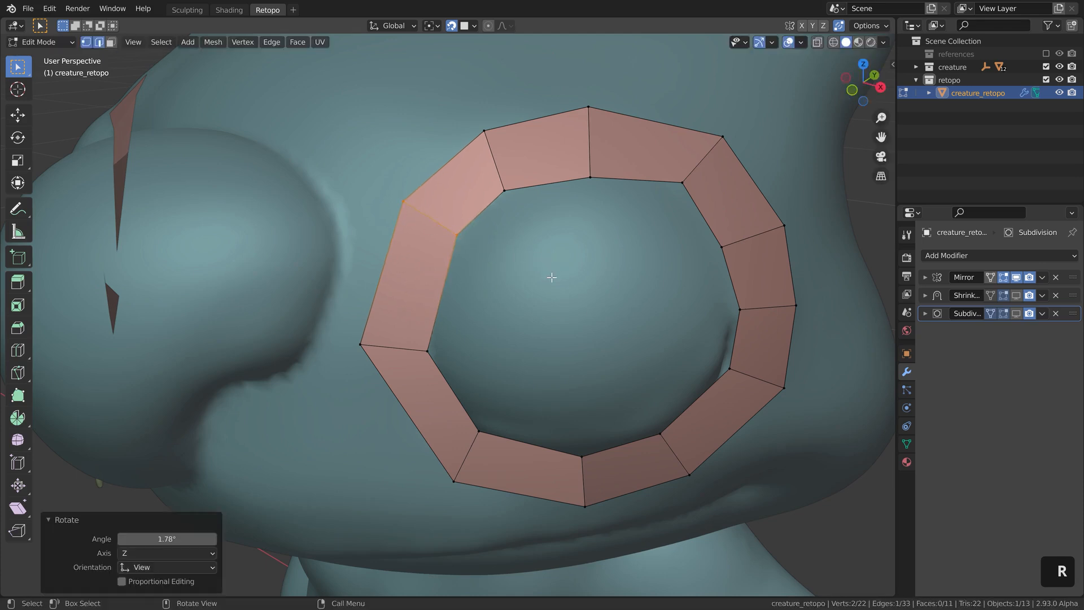
key(s)
click(555, 283)
key(g)
right_click(551, 285)
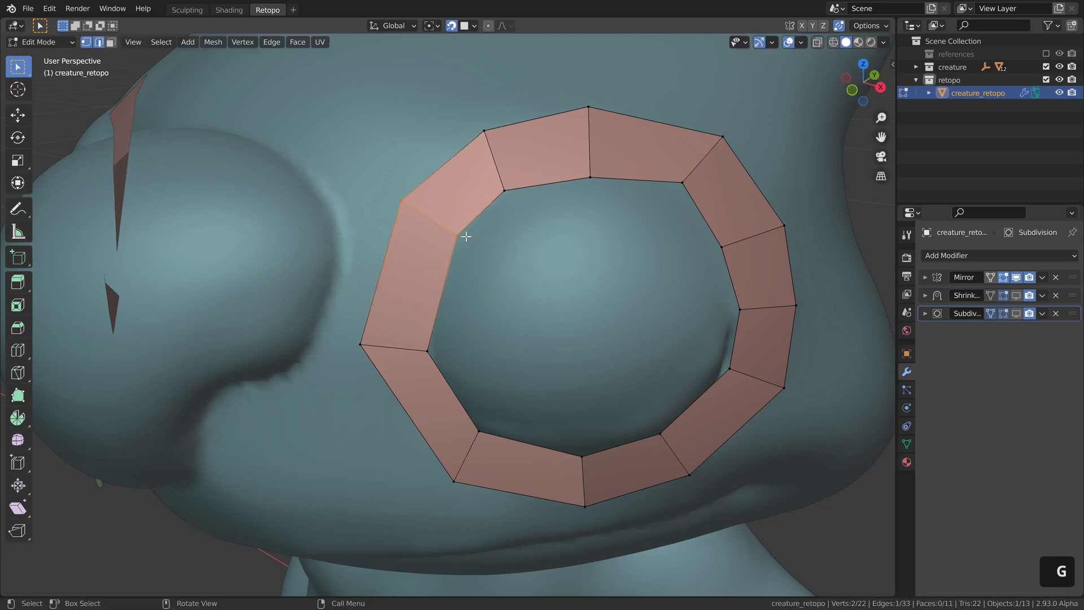
Step: Try selecting edges and vertices along the ring's upper side, and move the topmost outer vertex slightly upward
click(501, 192)
click(502, 182)
scroll(515, 200, down, 1)
shift+middle_drag(533, 210, 548, 198)
middle_drag(550, 200, 554, 217)
click(547, 127)
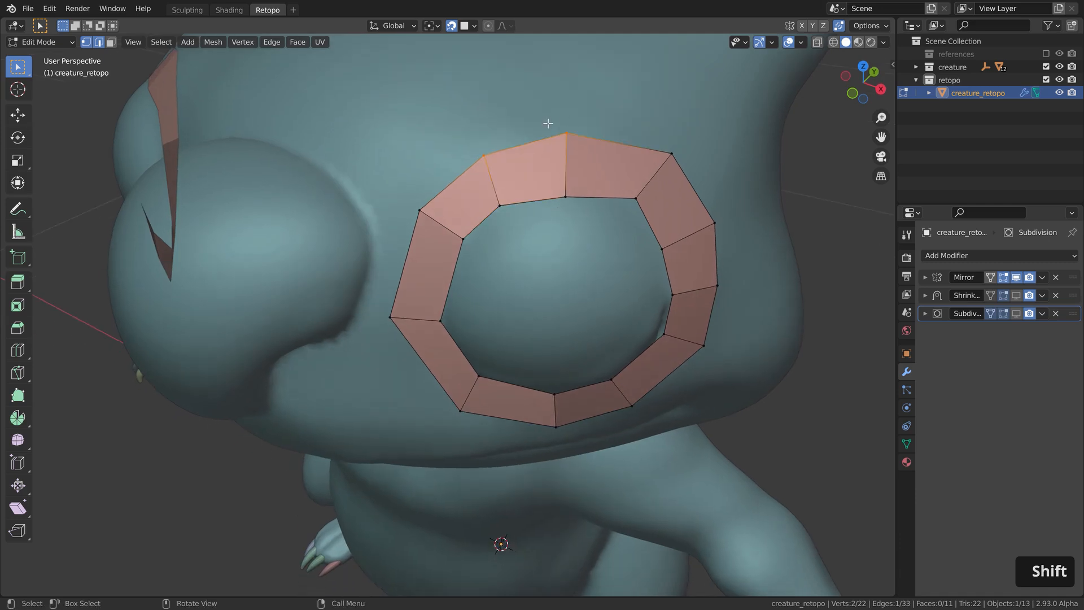
click(574, 143)
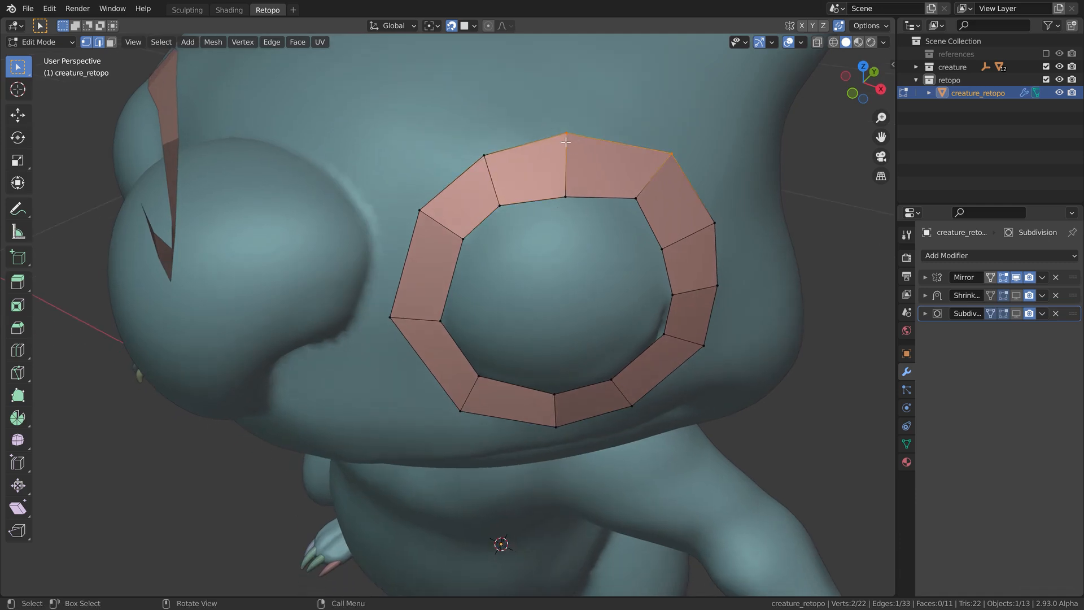
click(562, 129)
key(g)
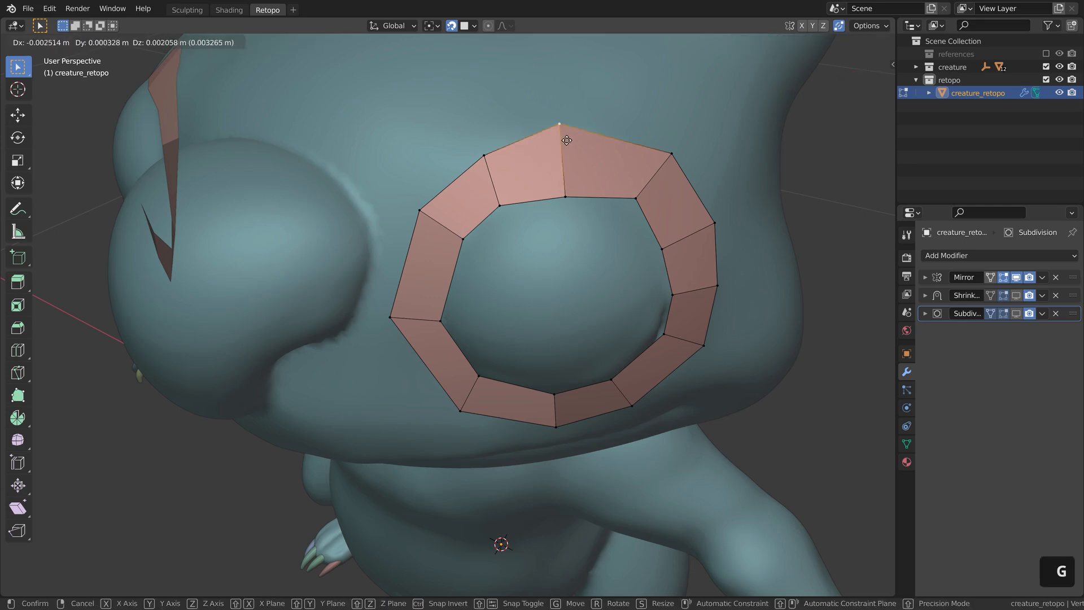
click(572, 136)
Step: Switch to vertex select mode only and lower the topmost outer vertex slightly
shift+click(544, 129)
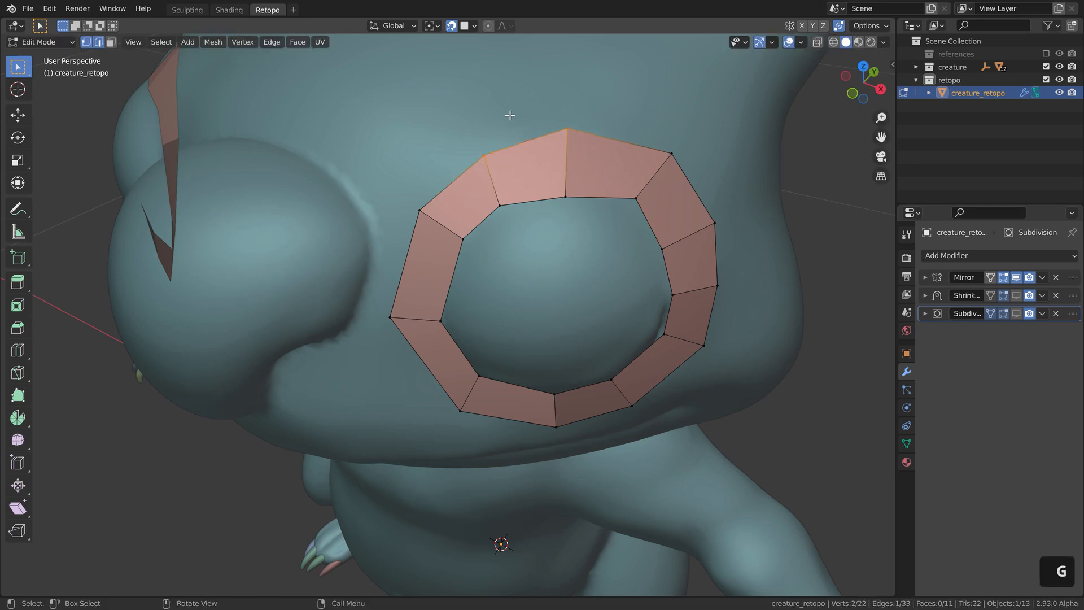
click(88, 44)
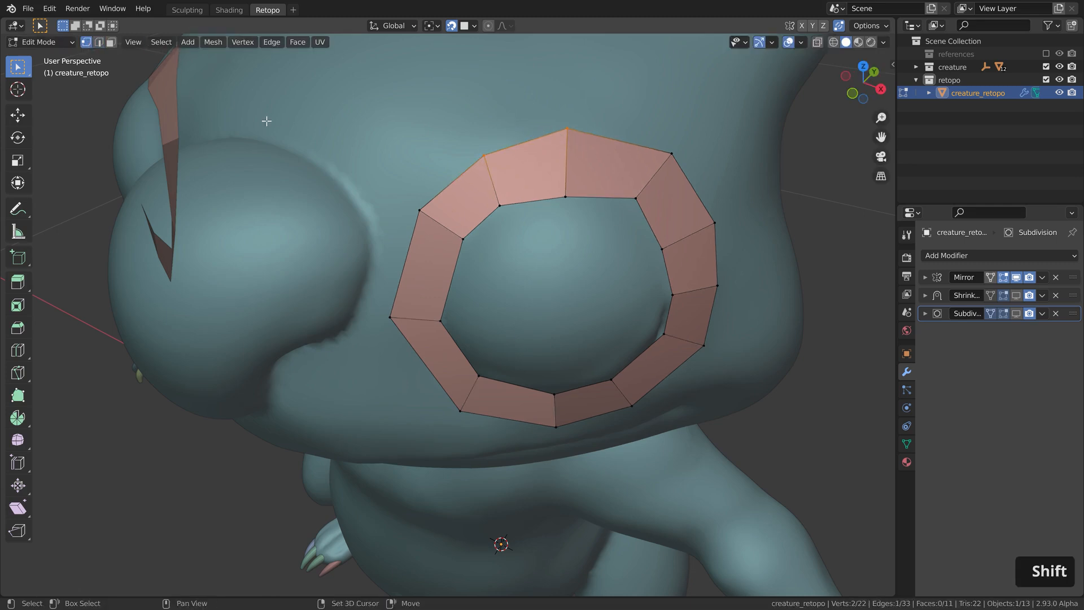
shift+middle_drag(607, 219, 588, 240)
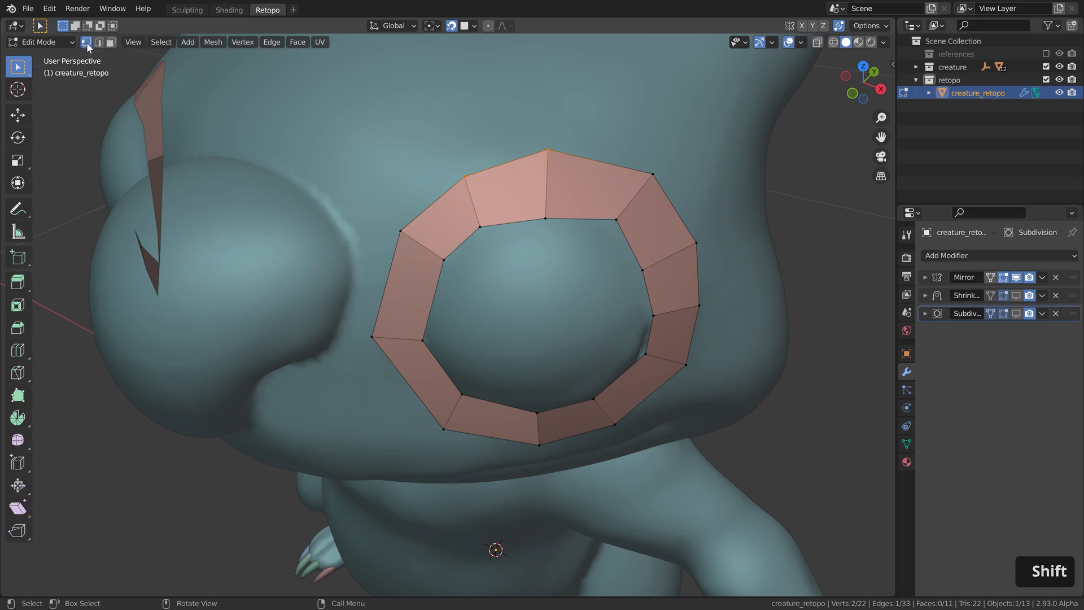
key(g)
click(569, 189)
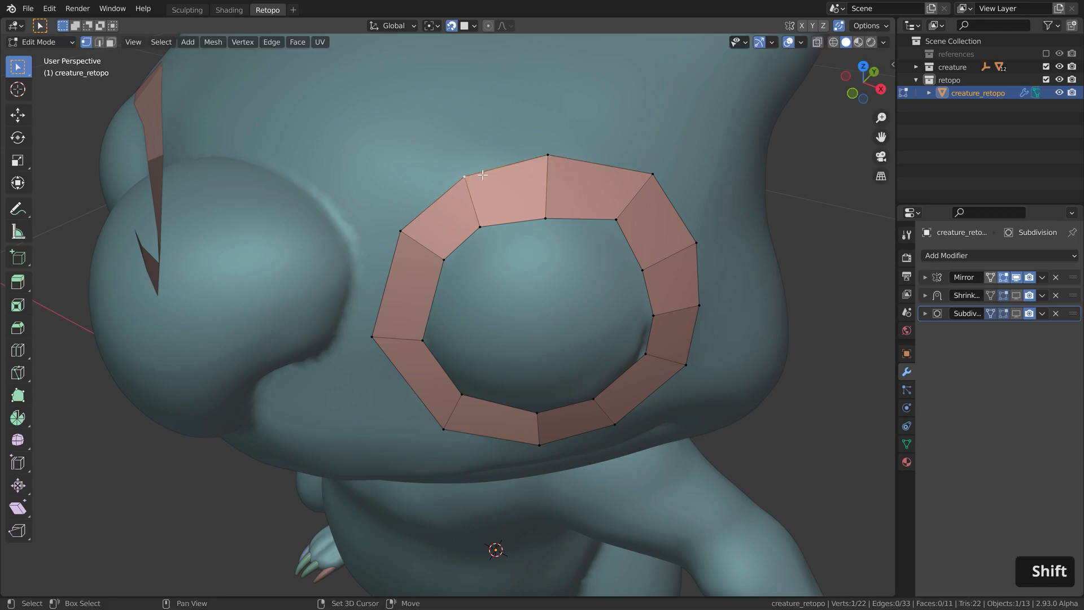
shift+click(653, 175)
key(g)
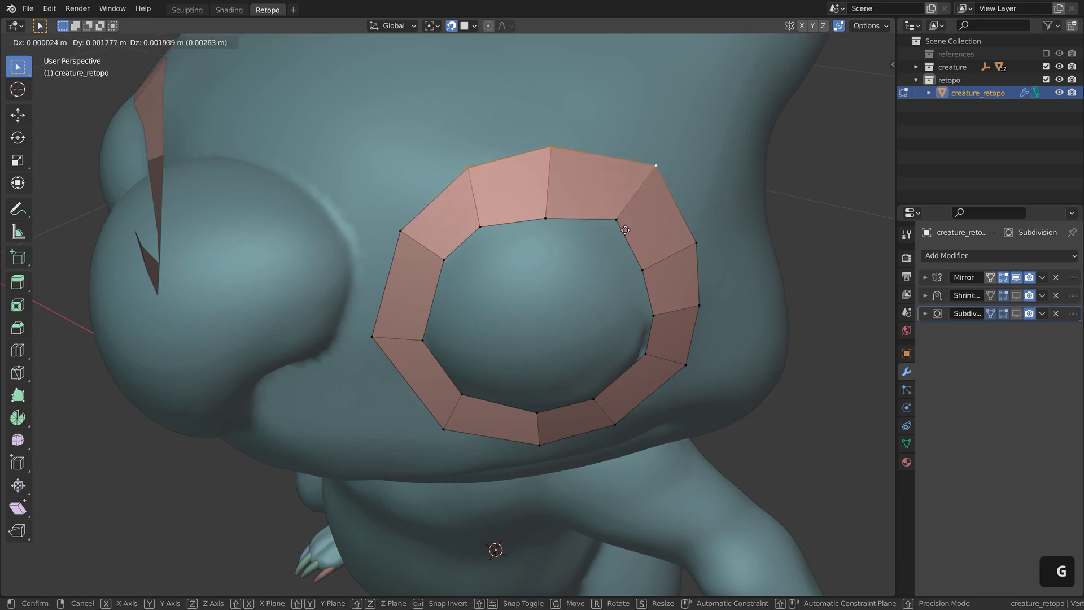
right_click(625, 230)
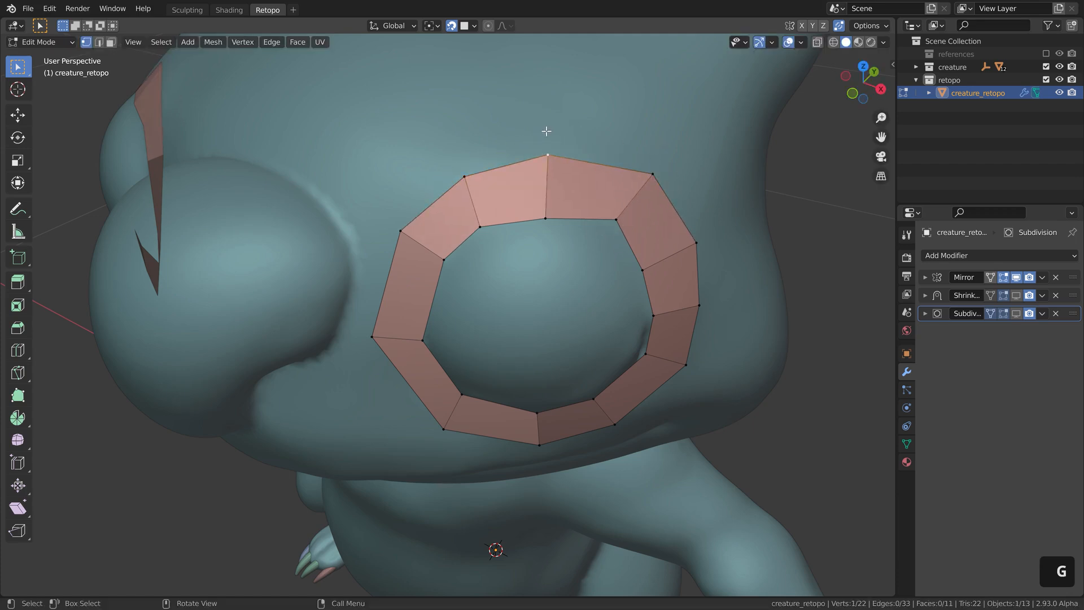
Step: Move the outer vertex at the ring's upper rear corner slightly toward the nose
click(453, 159)
click(401, 231)
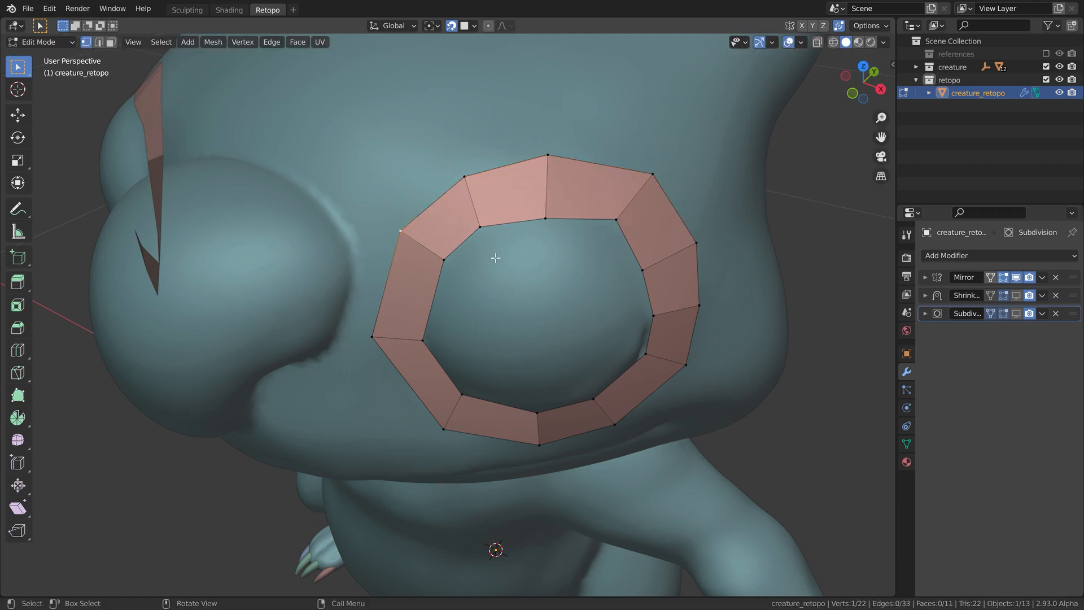
click(500, 246)
click(555, 257)
key(g)
click(675, 171)
key(g)
click(669, 172)
Step: Move the topmost outer vertex and the neighbouring outer vertices on the nose side closer to the eye
click(560, 143)
key(g)
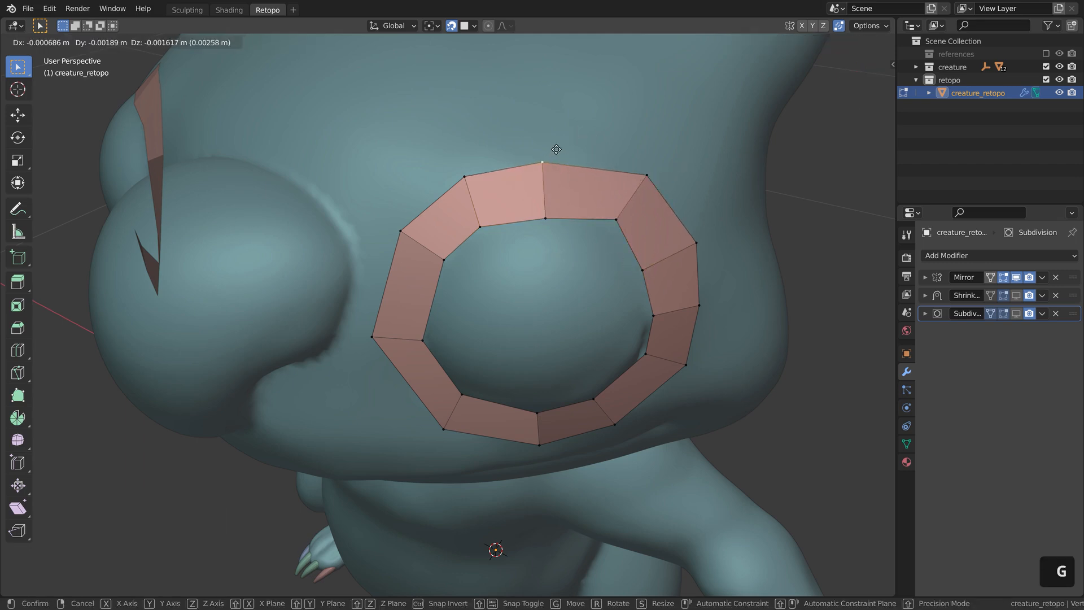
click(553, 150)
click(468, 166)
key(g)
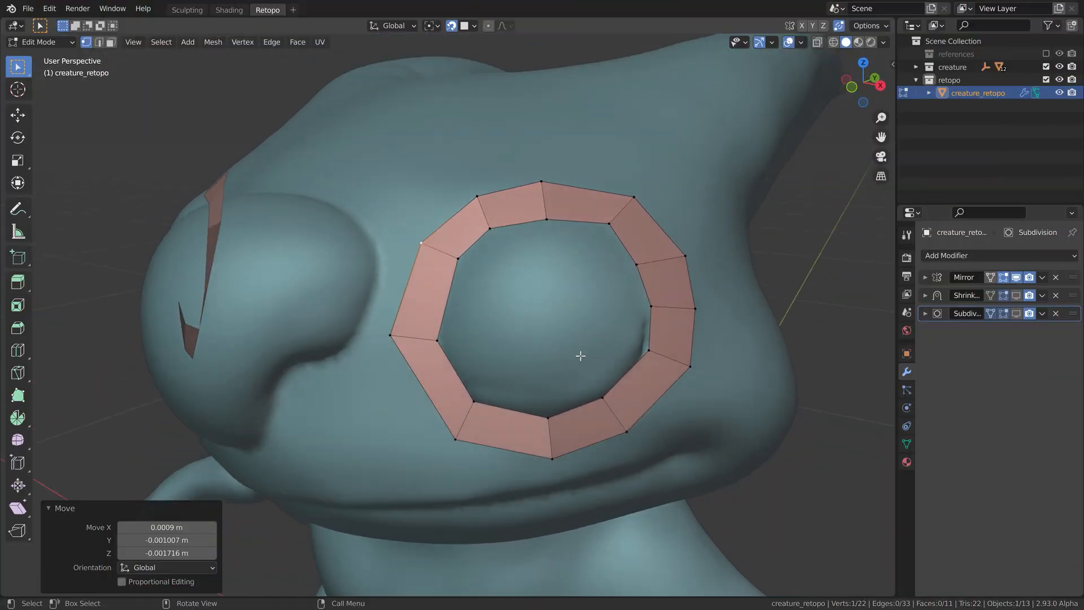
Step: Select the ring's entire inner vertex loop to check its vertex count in the scene statistics
middle_drag(581, 356, 575, 412)
alt+click(575, 418)
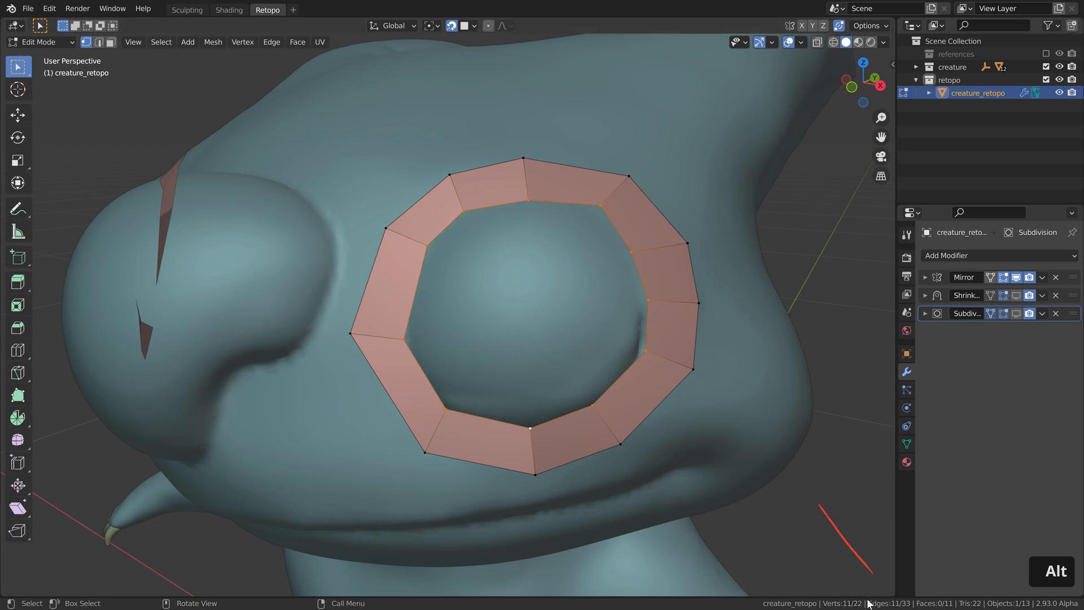
Step: Add a loop cut across the ring's long face on the nose side and adjust the position of its new edge
middle_drag(391, 398, 434, 358)
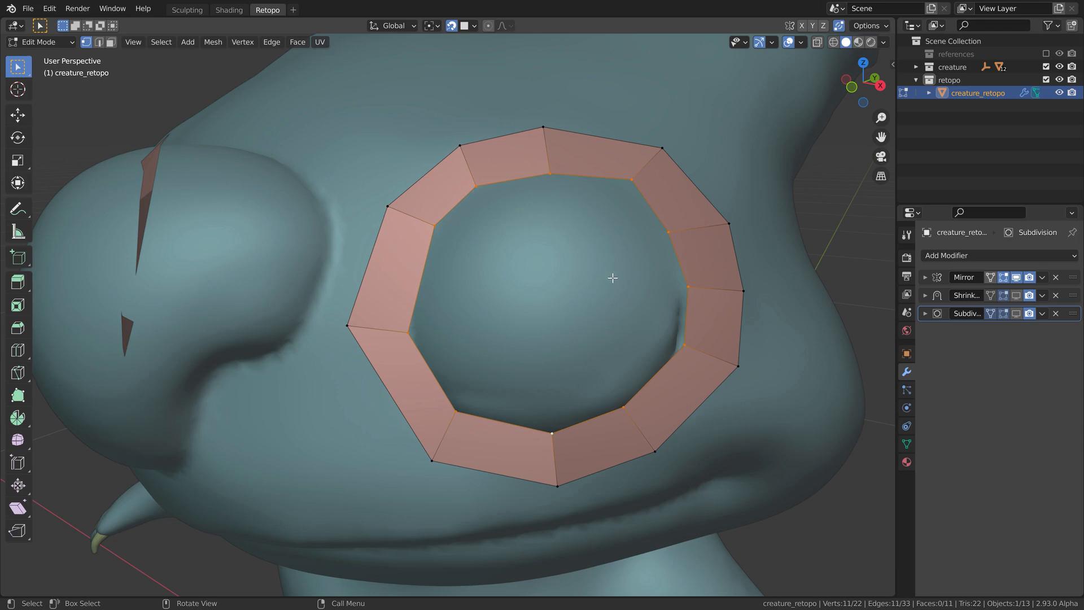
key(ctrl+z)
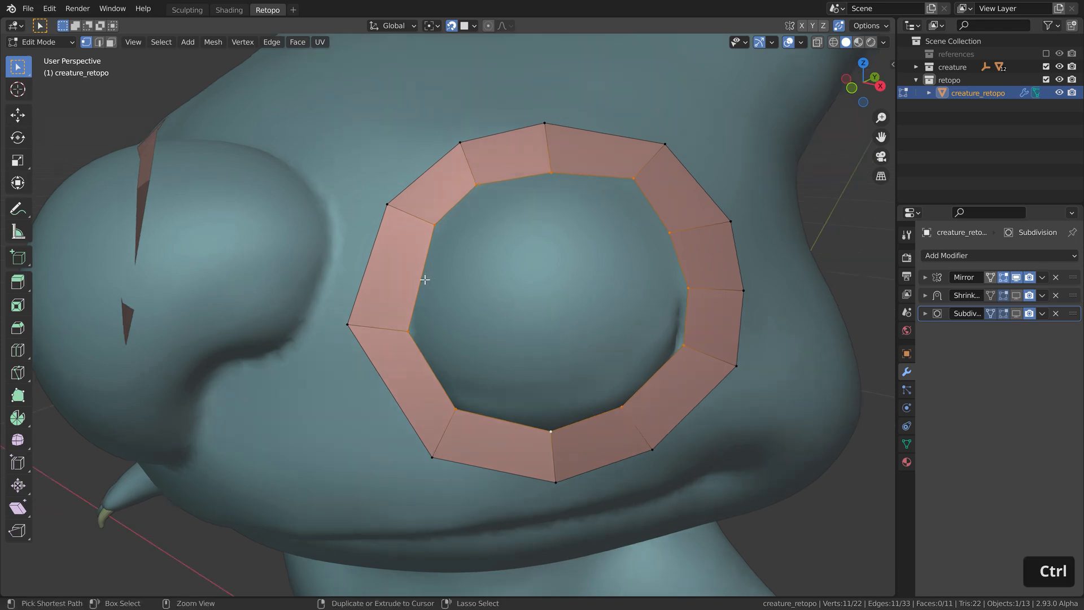
key(ctrl+r)
click(410, 273)
key(g)
click(460, 292)
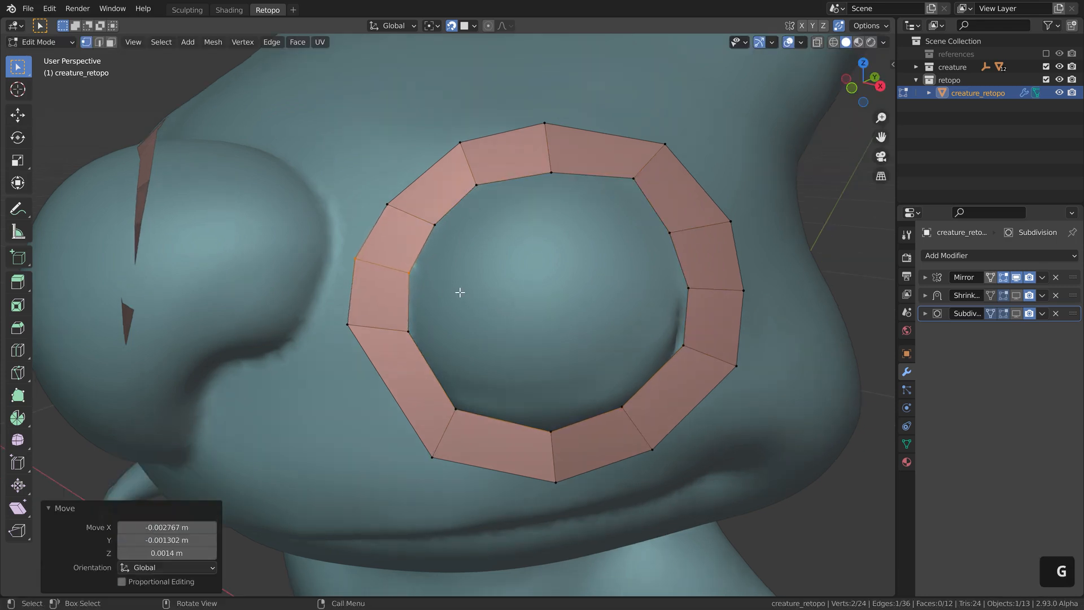
Step: Select the ring's inner vertex loop and close the eye opening with Grid Fill, using span 3 and offset 0
alt+click(427, 244)
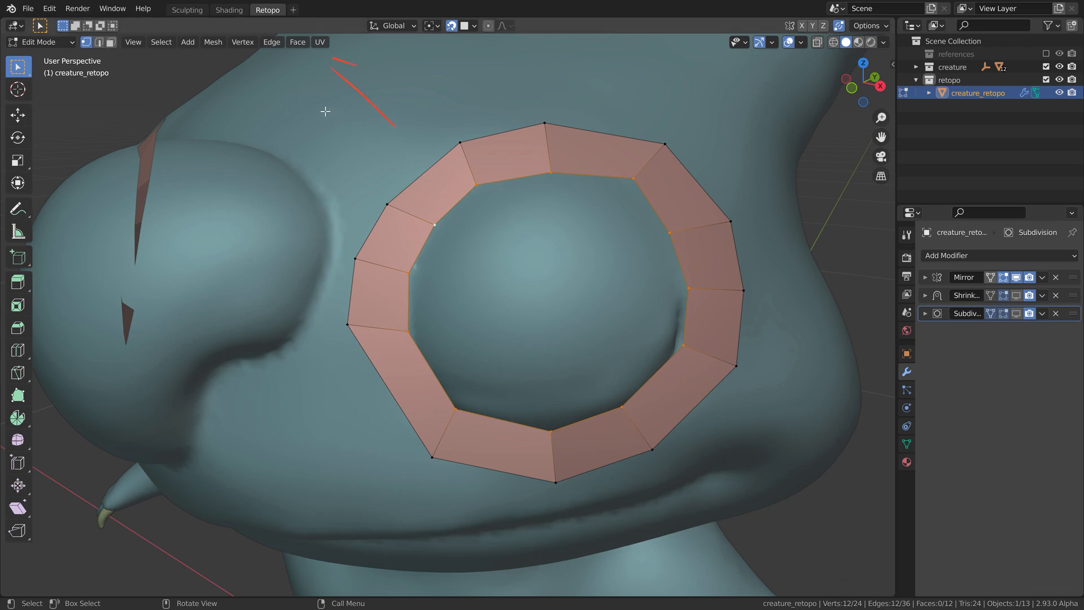
click(298, 42)
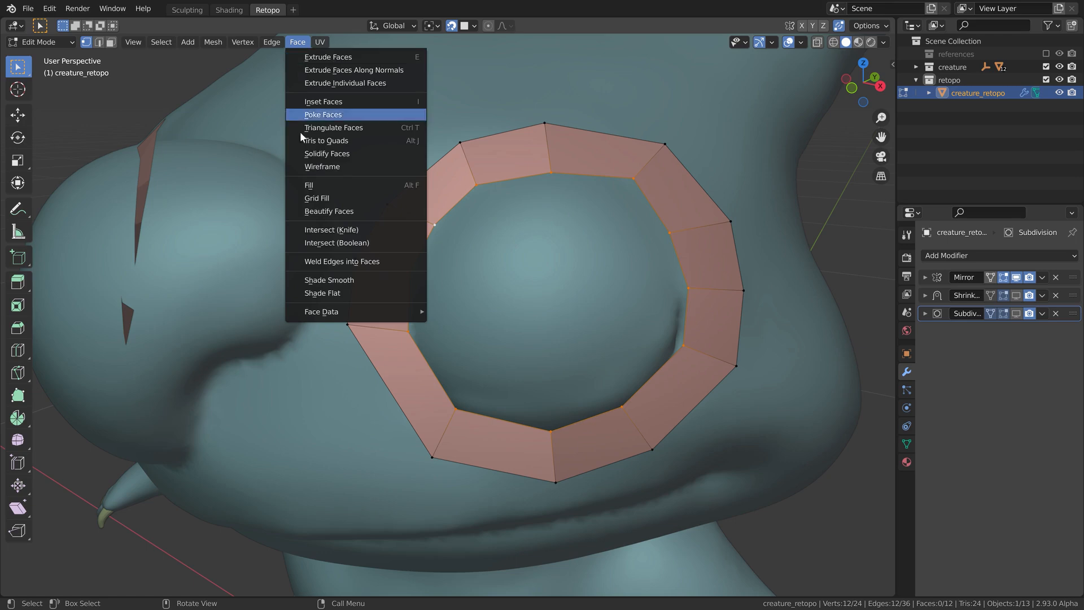
click(331, 204)
middle_drag(394, 238, 600, 341)
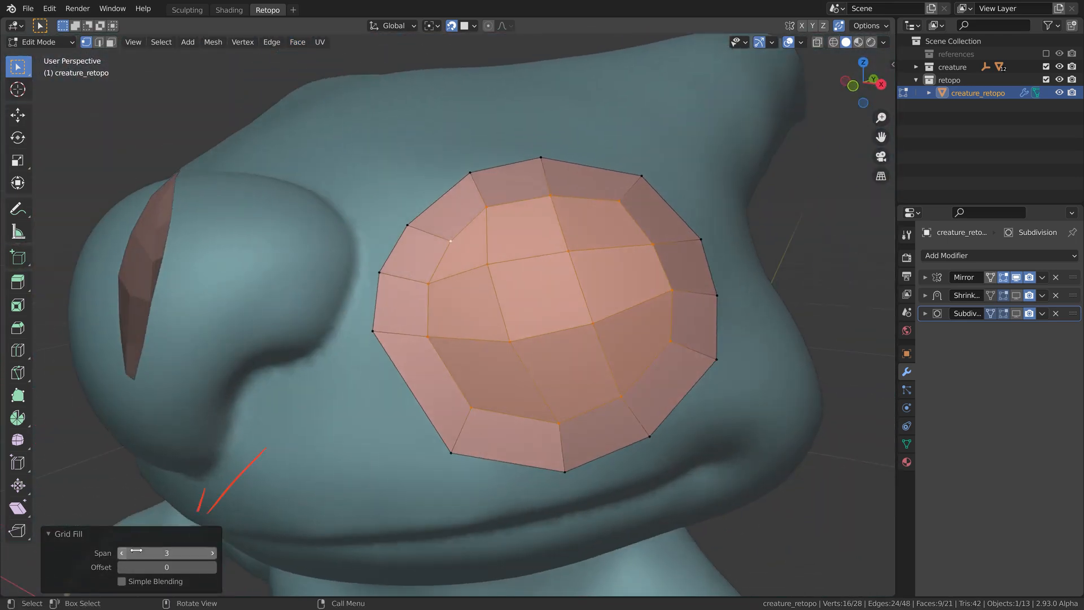
click(124, 553)
click(211, 554)
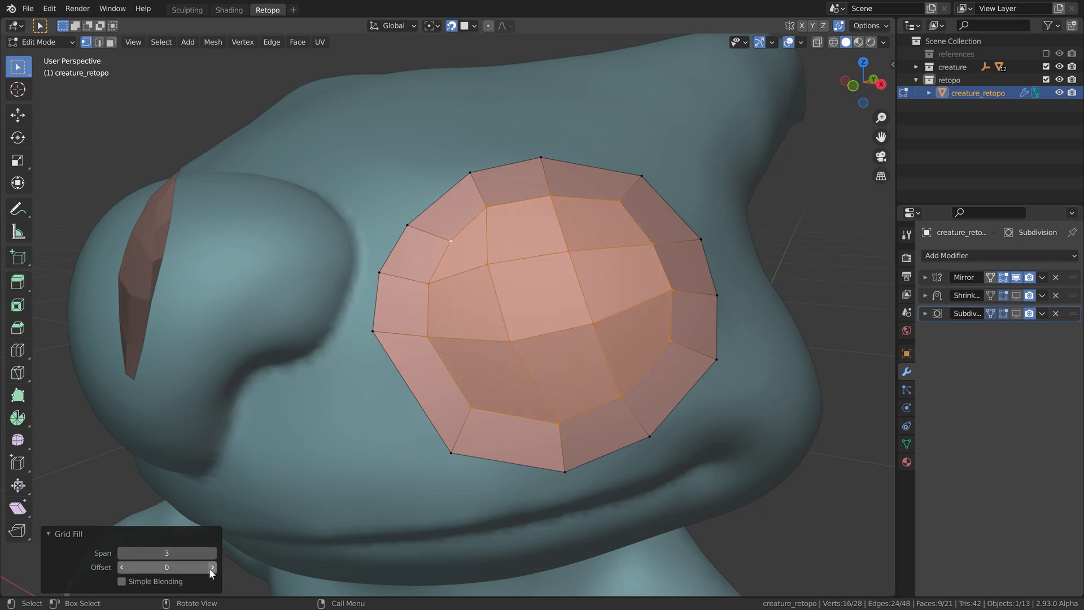
click(209, 569)
click(209, 570)
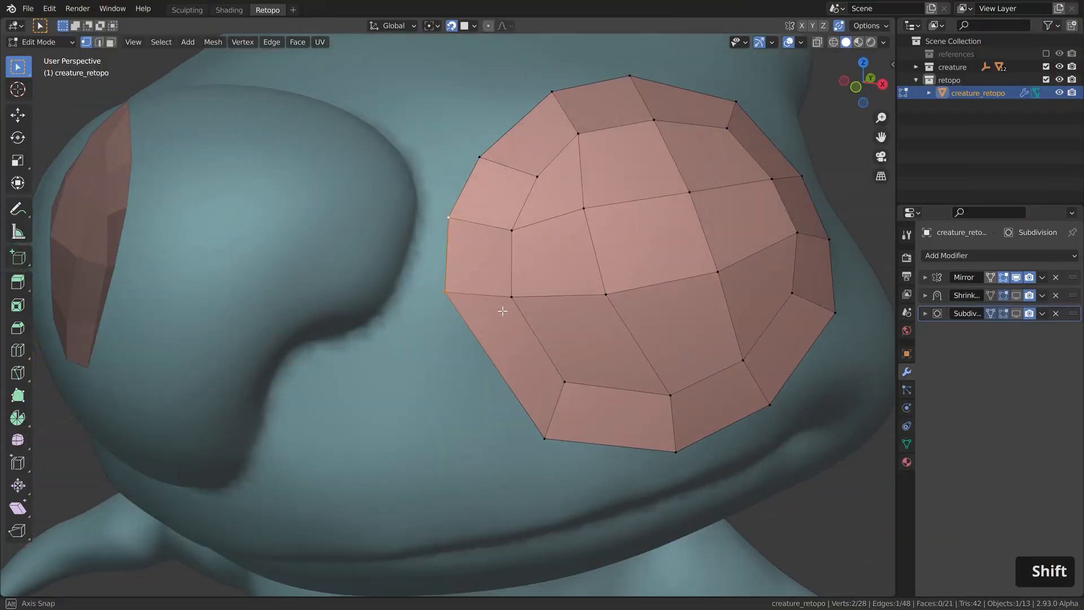
Step: Move the two outer ring vertices on the nose side closer to the eye
key(g)
click(516, 315)
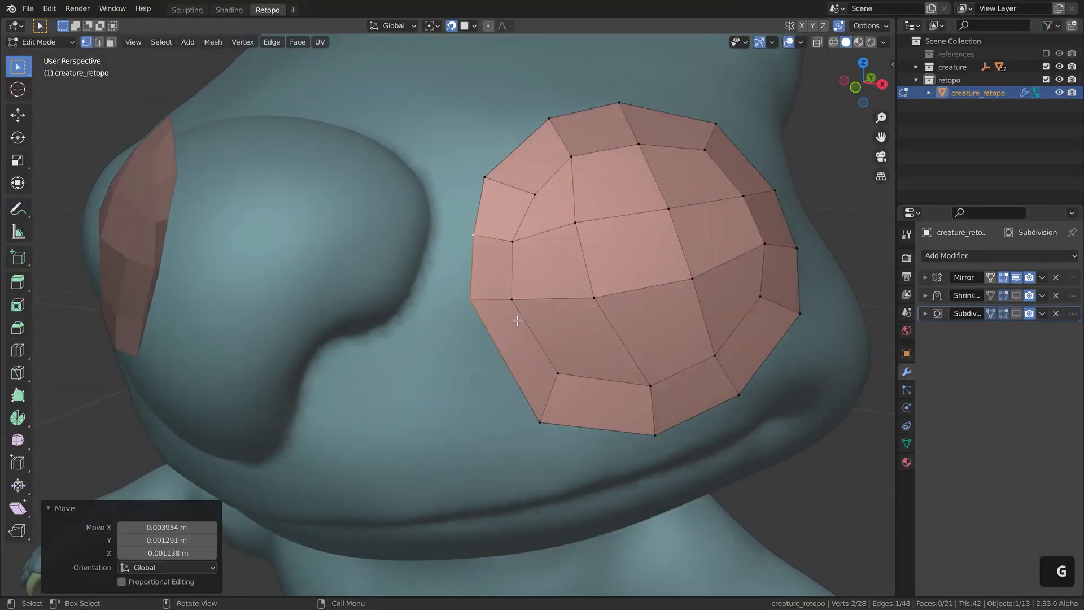
key(g)
click(559, 296)
key(g)
click(548, 327)
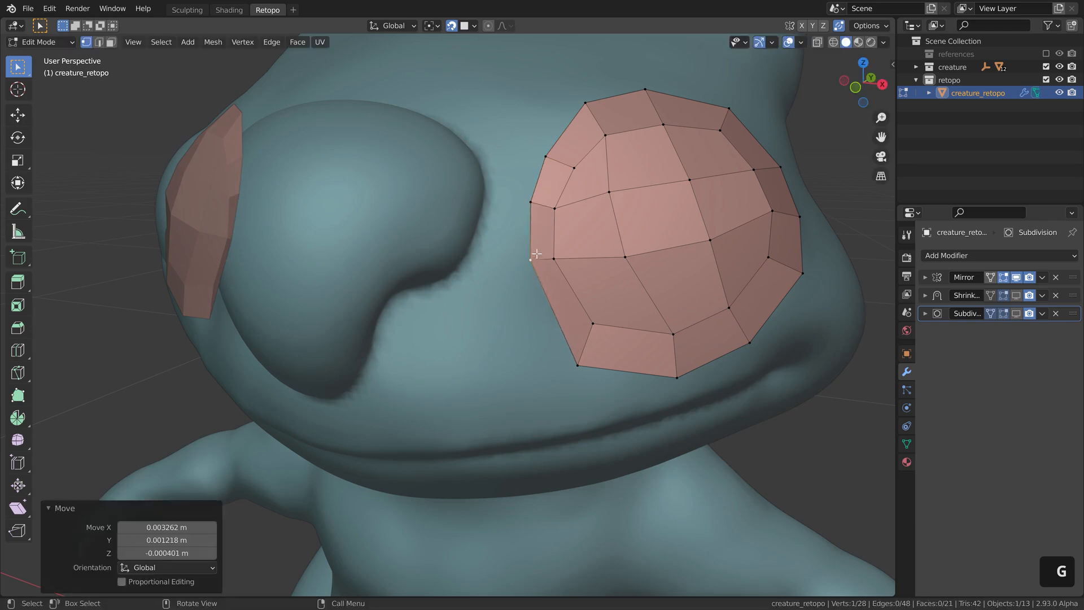
Step: Duplicate the ring's outer nose-side edge, place the copy beside the lower end of the nose and rotate it across the nose's border
key(shift+d)
click(431, 431)
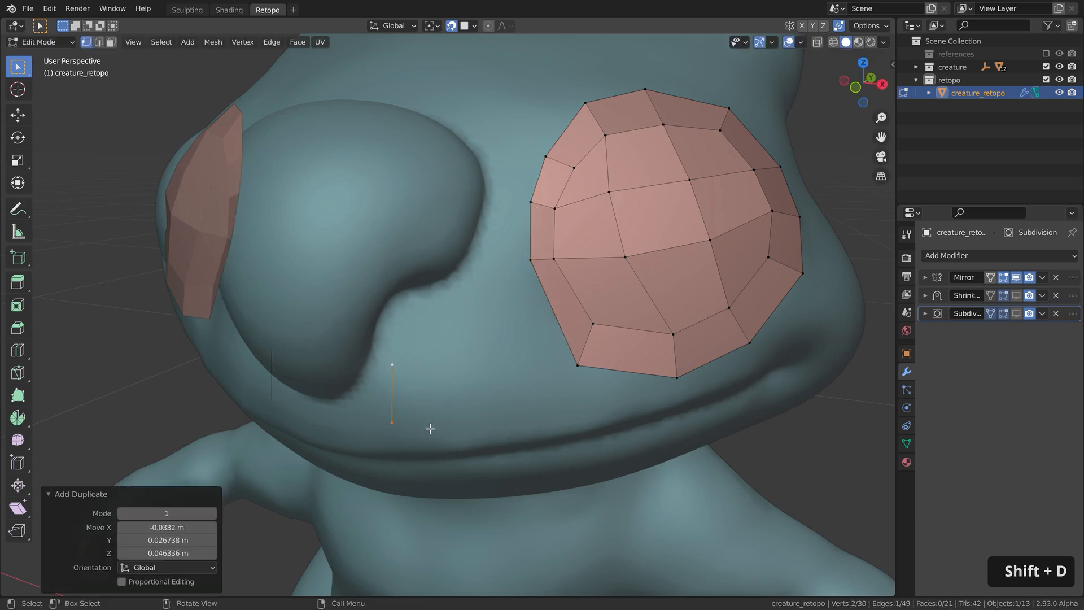
key(r)
click(474, 395)
key(s)
key(Escape)
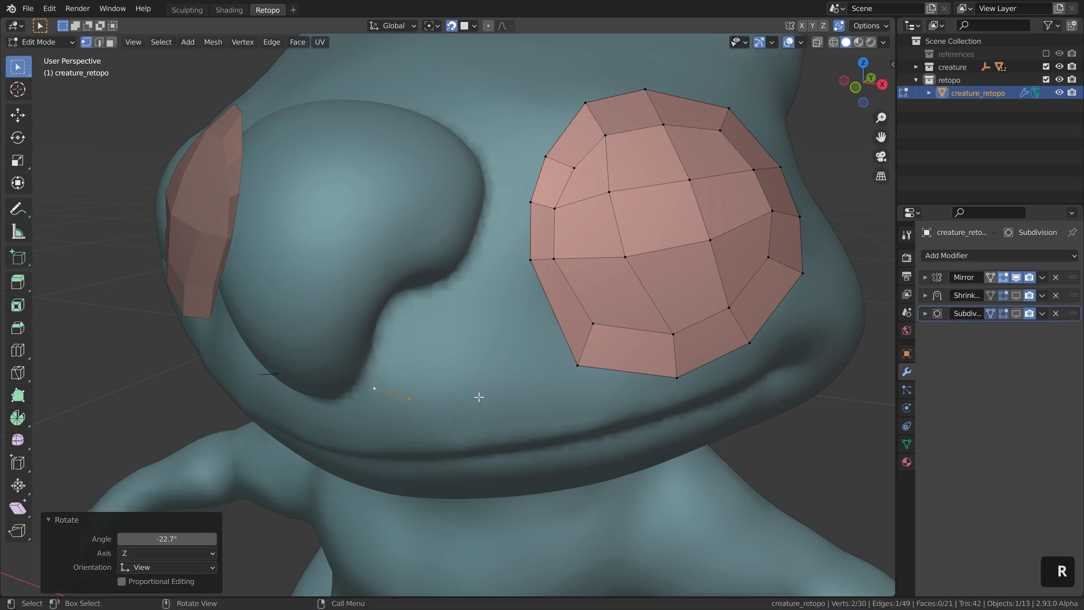
key(g)
click(459, 399)
Step: Extrude the duplicated edge five times up along the nose's border to form a strip of faces
ctrl+right_click(392, 351)
ctrl+right_click(400, 316)
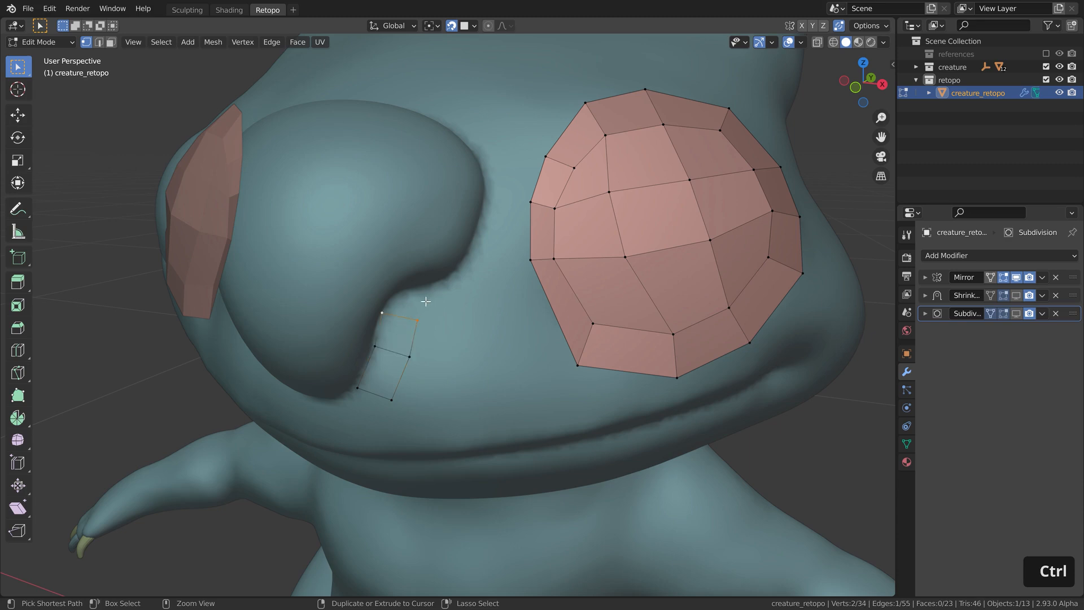
ctrl+right_click(453, 292)
ctrl+right_click(476, 279)
ctrl+right_click(500, 220)
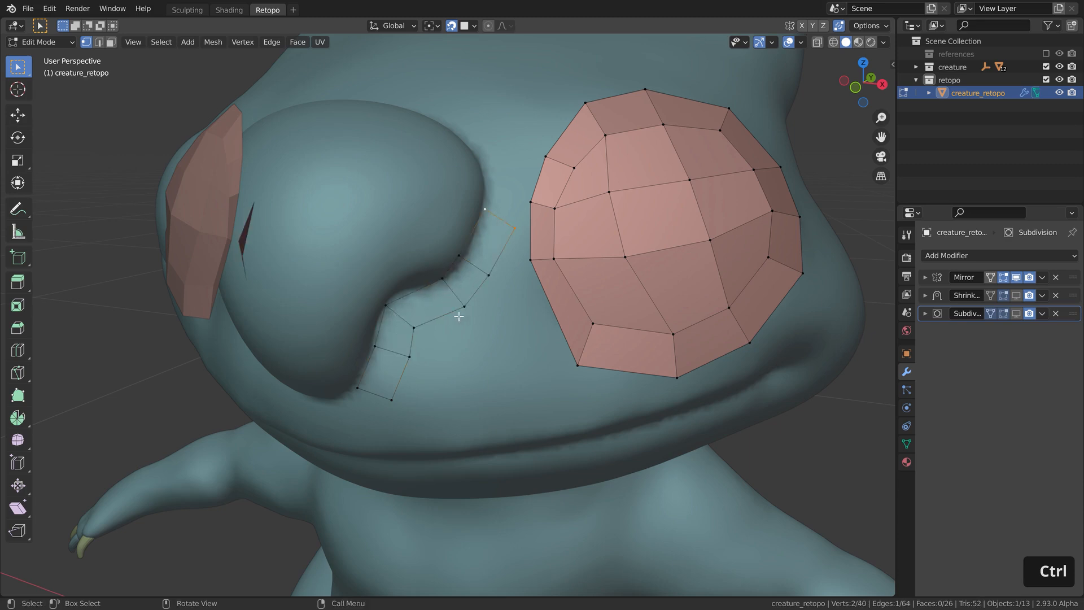
Step: Recalculate the normals of the whole nose strip and extend its upper end by two more faces
key(l)
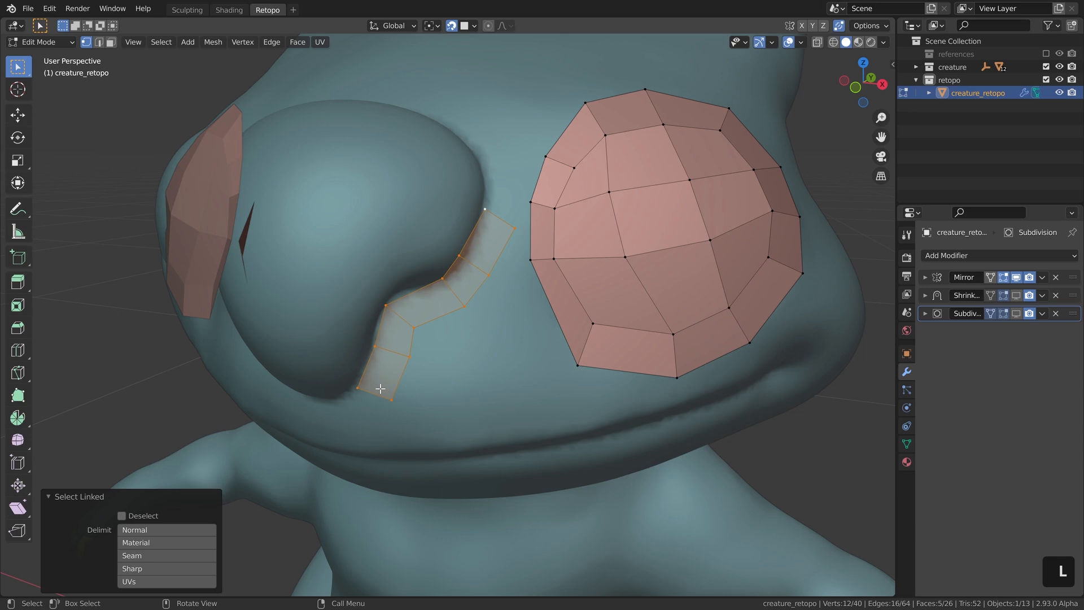
key(shift+n)
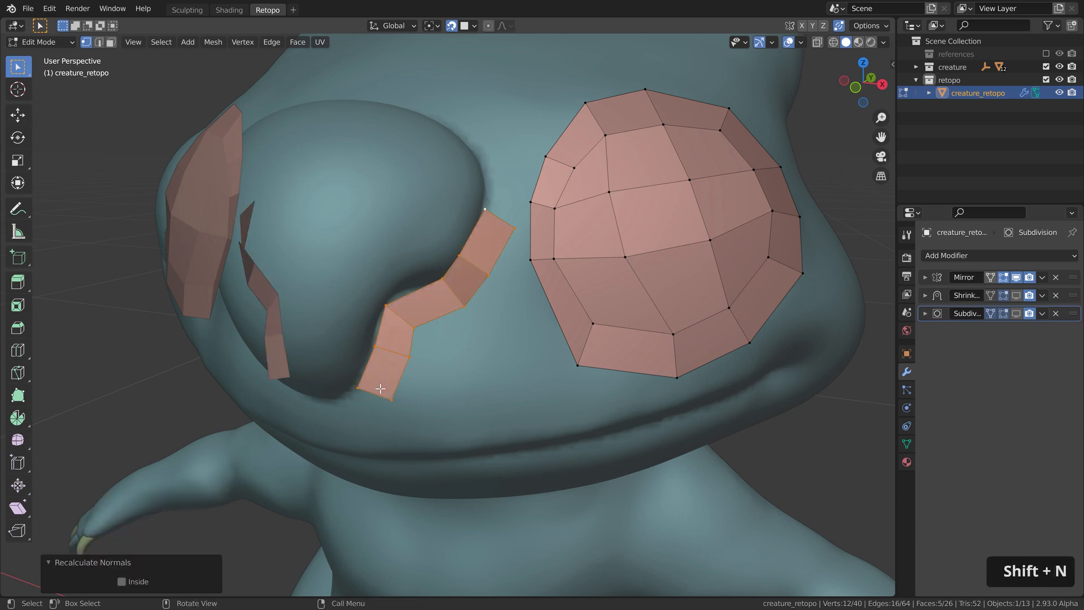
ctrl+right_click(495, 163)
ctrl+right_click(475, 137)
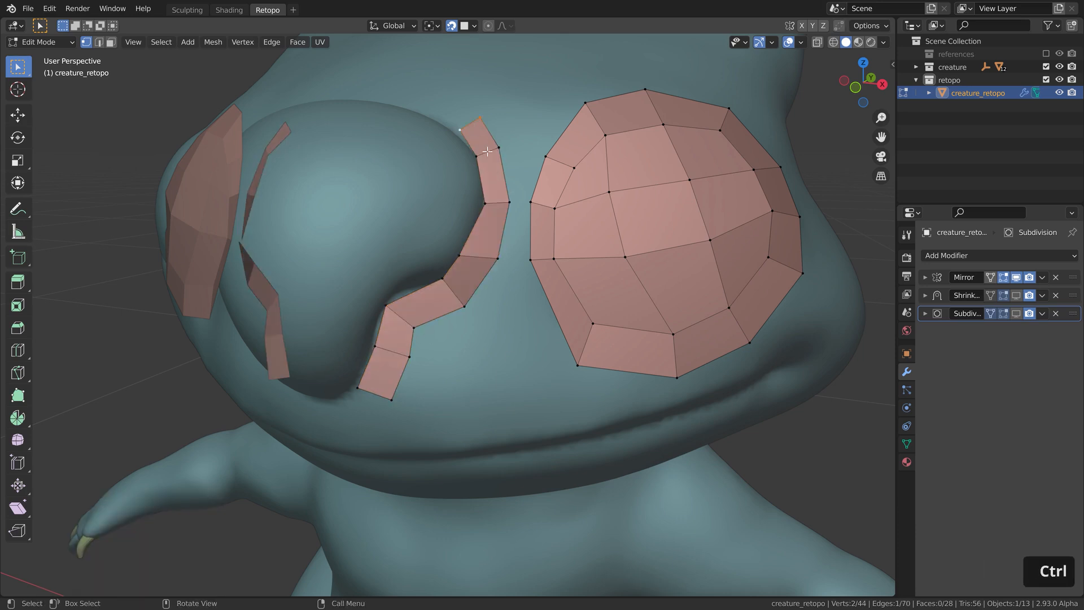
Step: Try to fill the gap between the nose strip and the eye mesh with a face from four vertices, and undo it
middle_drag(539, 210, 539, 227)
scroll(513, 240, up, 2)
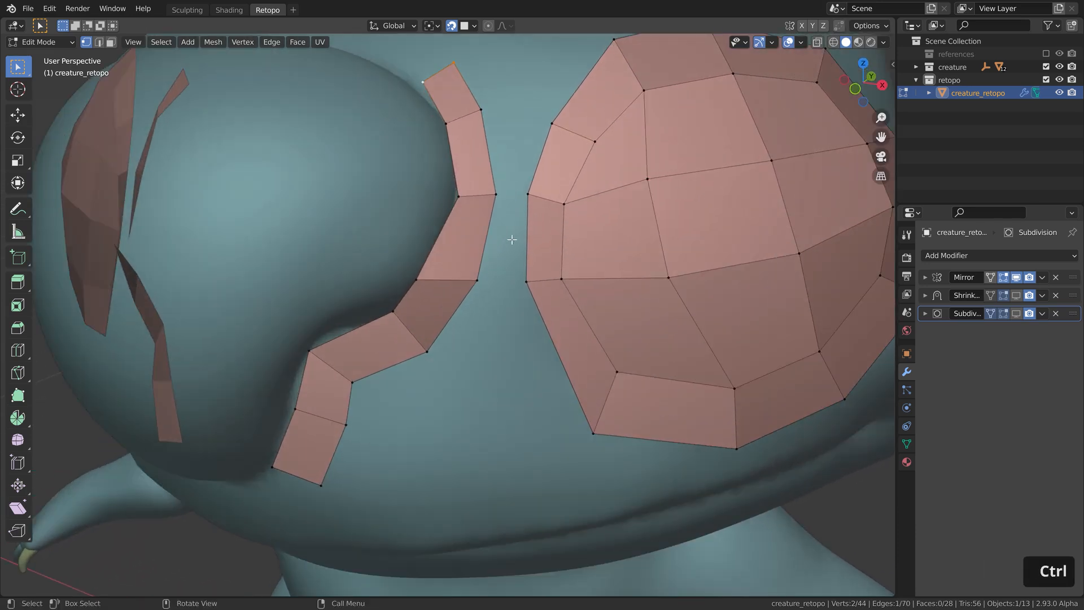
click(499, 199)
shift+click(534, 197)
shift+click(531, 278)
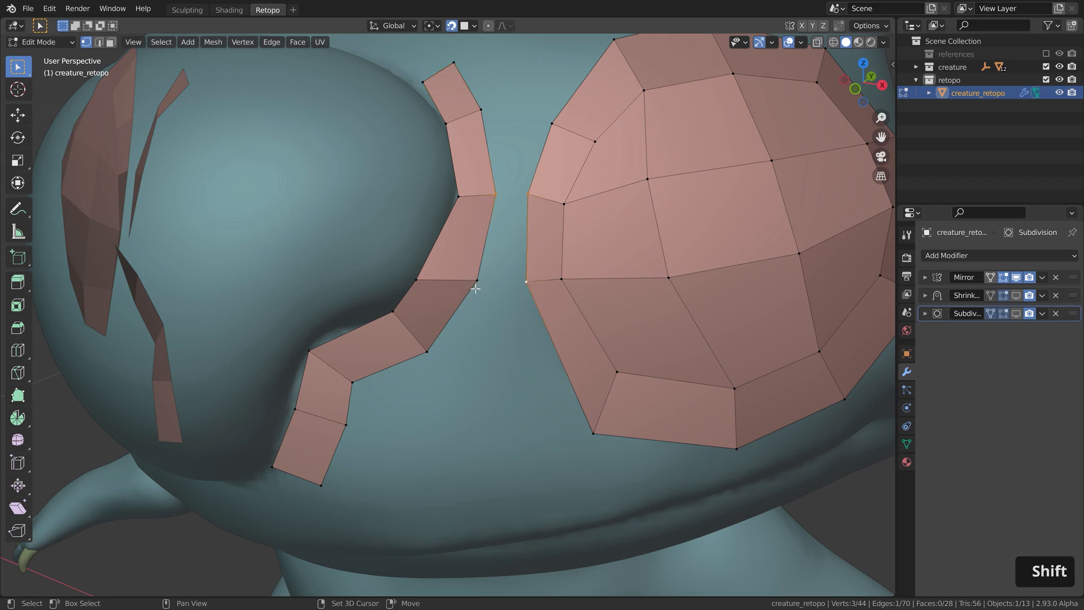
shift+click(475, 288)
key(f)
key(ctrl+z)
Step: Try to merge the two facing vertex pairs of the nose strip and eye mesh at their centers, and undo both merges
click(534, 205)
shift+click(501, 204)
key(s)
right_click(574, 286)
shift+middle_drag(531, 237, 538, 270)
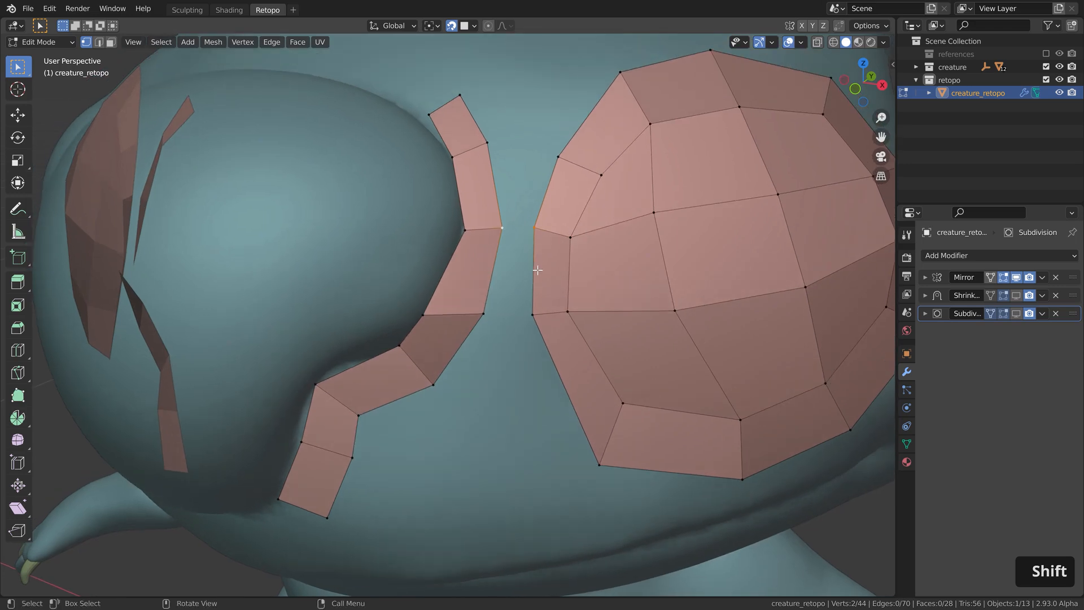
key(m)
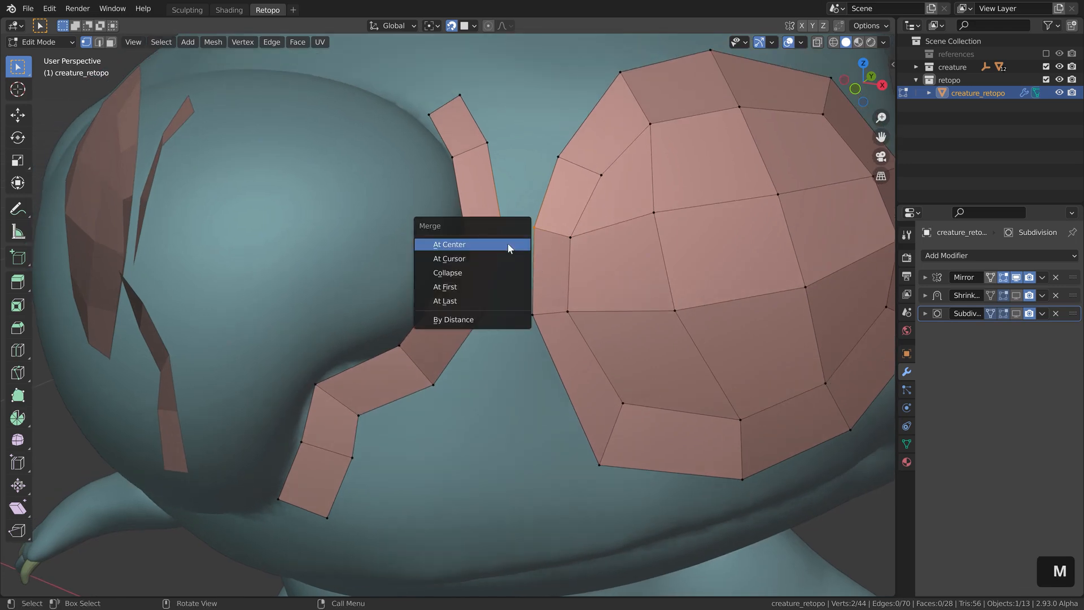
click(470, 244)
click(484, 314)
shift+click(533, 314)
key(m)
click(546, 310)
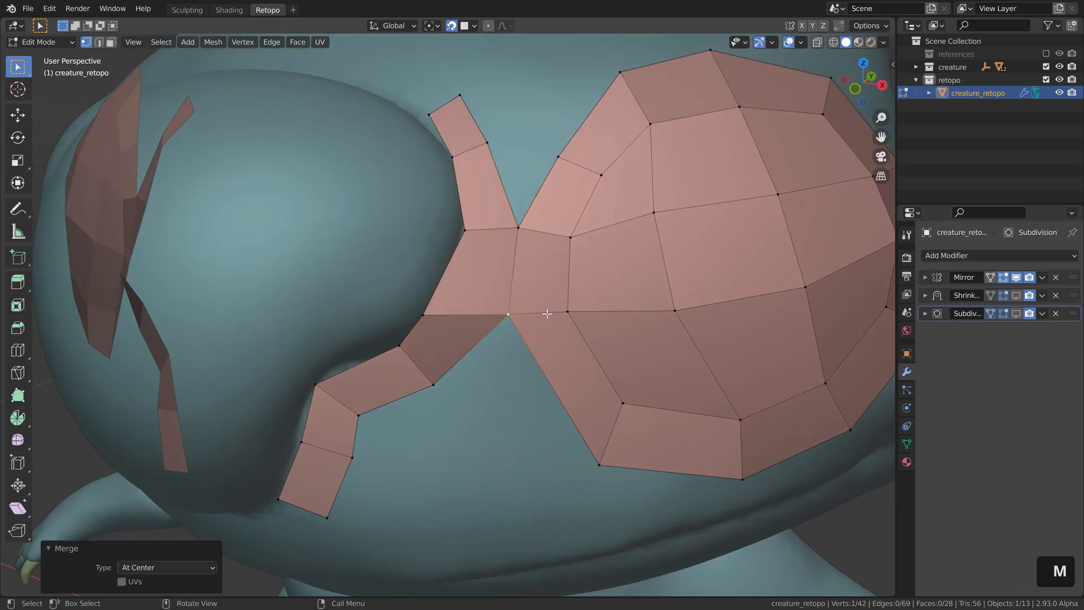
key(ctrl+z)
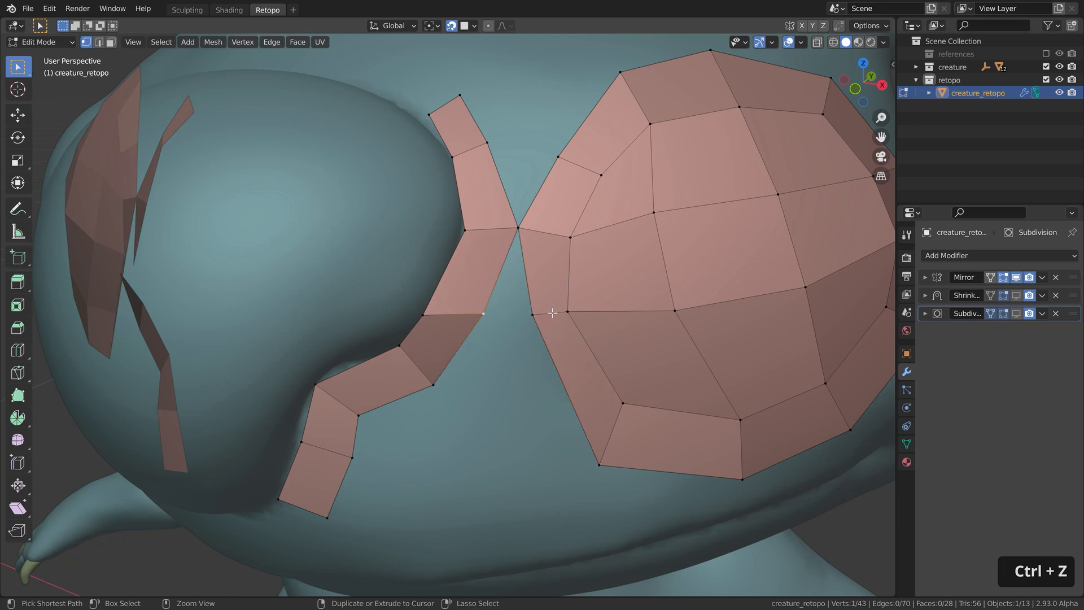
key(ctrl+z)
Step: Change the Auto Merge distance threshold in the mesh editing options
scroll(549, 306, down, 1)
shift+middle_drag(549, 306, 557, 318)
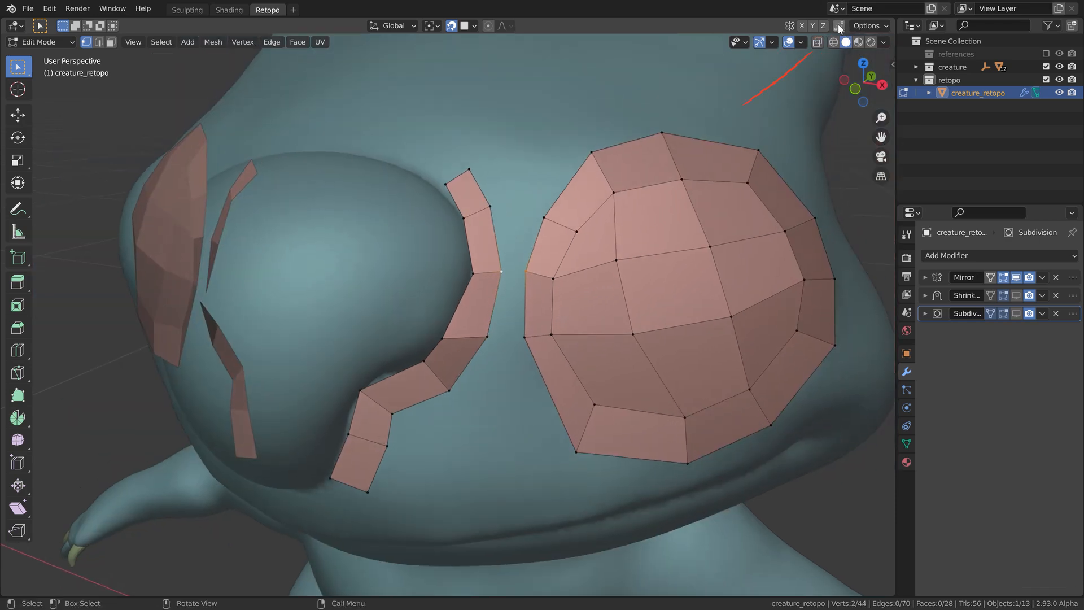
click(869, 26)
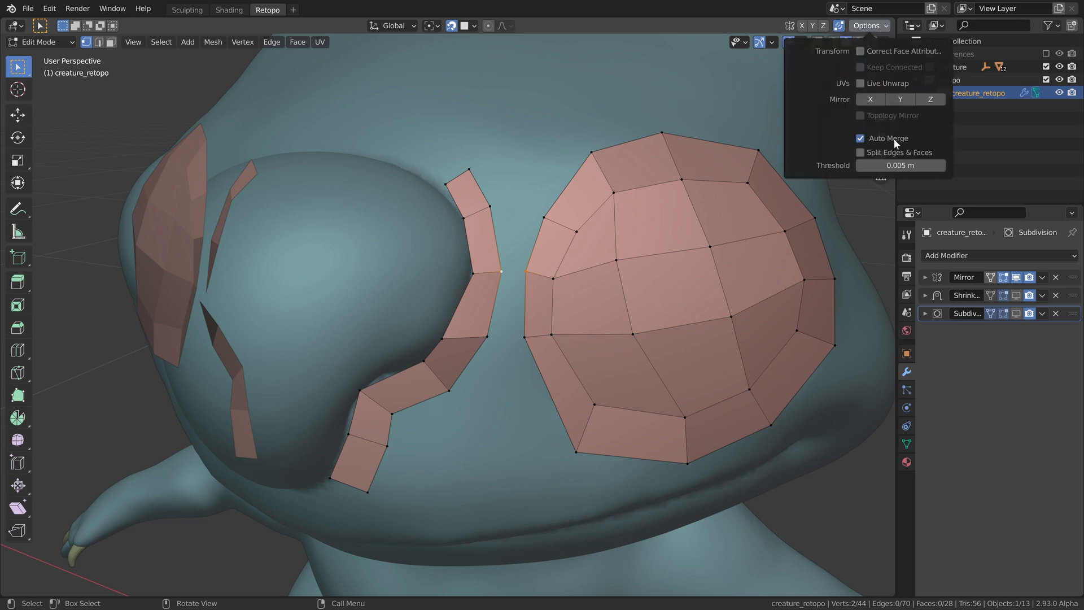
double_click(888, 165)
drag(881, 165, 877, 165)
text(1)
key(Return)
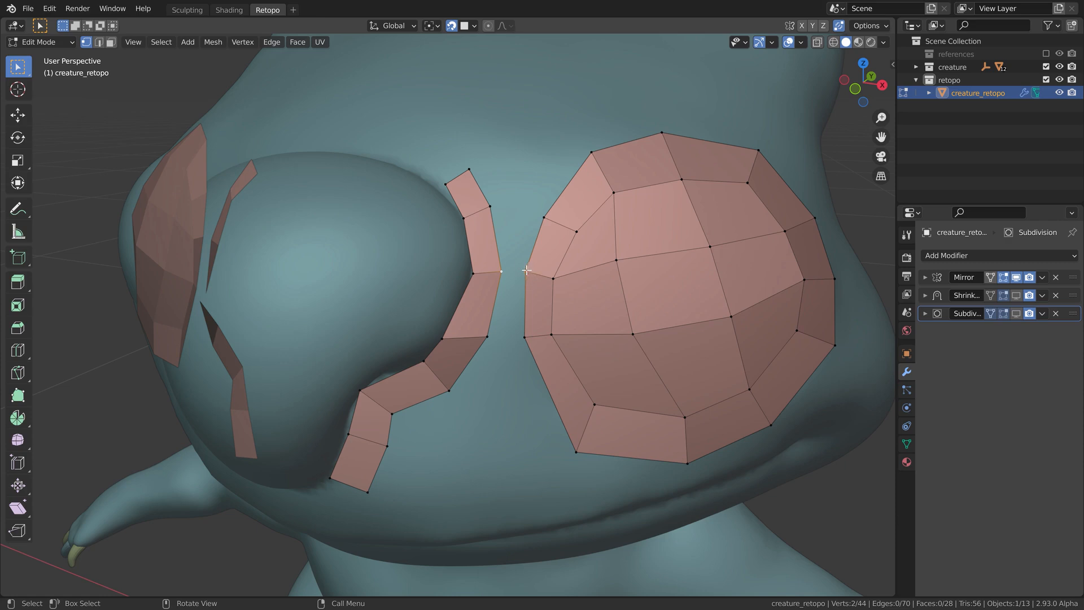
Step: Move the eye mesh's outer nose-side vertex close to the facing vertex of the nose strip
scroll(532, 279, up, 3)
key(g)
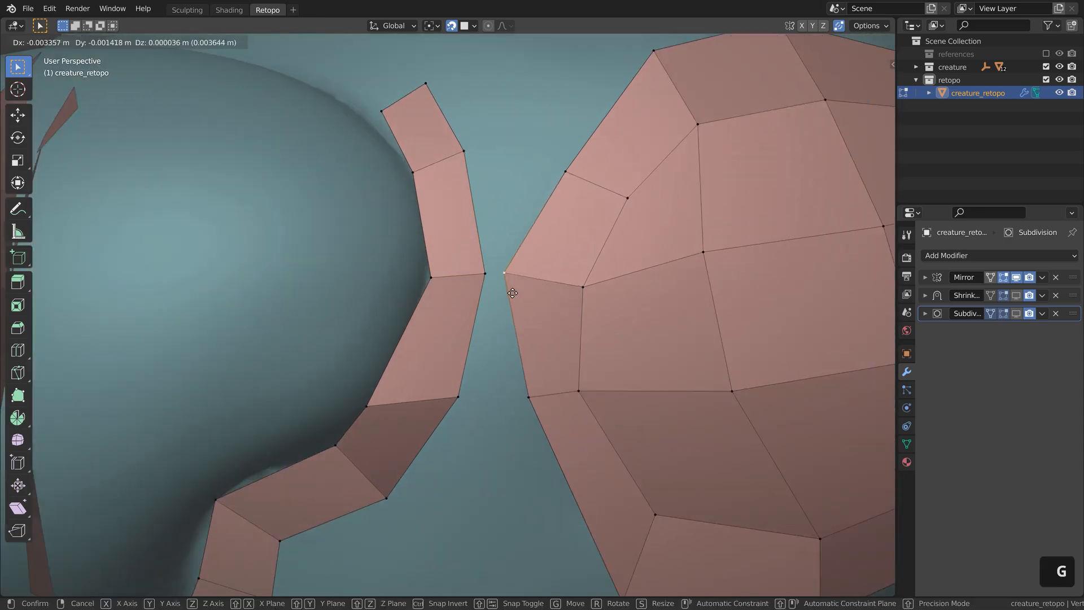
click(502, 291)
Step: Test Auto Merge by moving the eye mesh's vertex nearer to the nose strip's vertex twice, undoing each move
key(g)
click(495, 290)
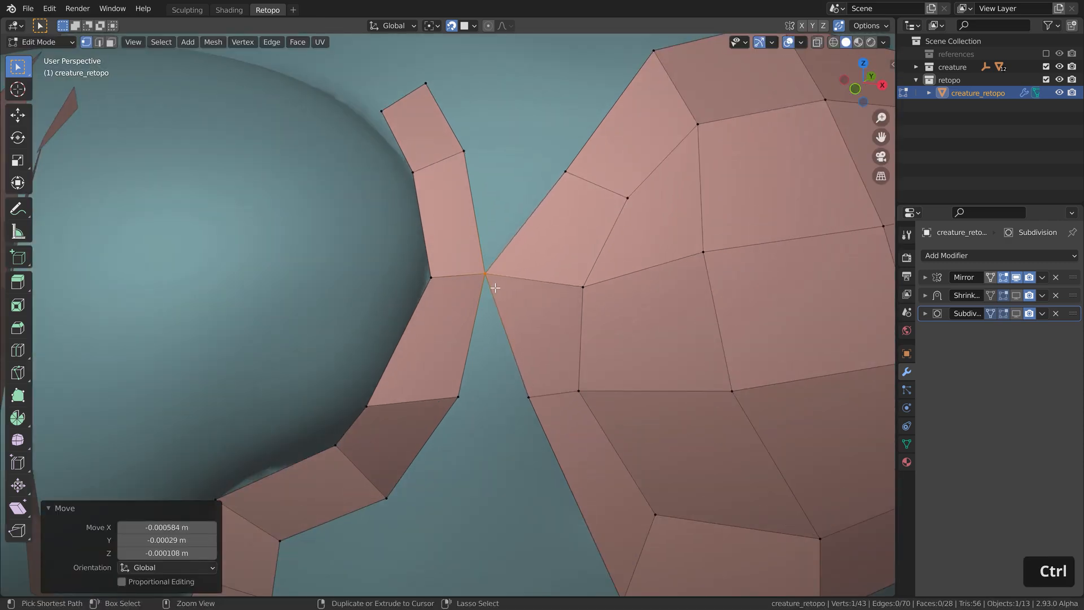
key(ctrl+z)
key(g)
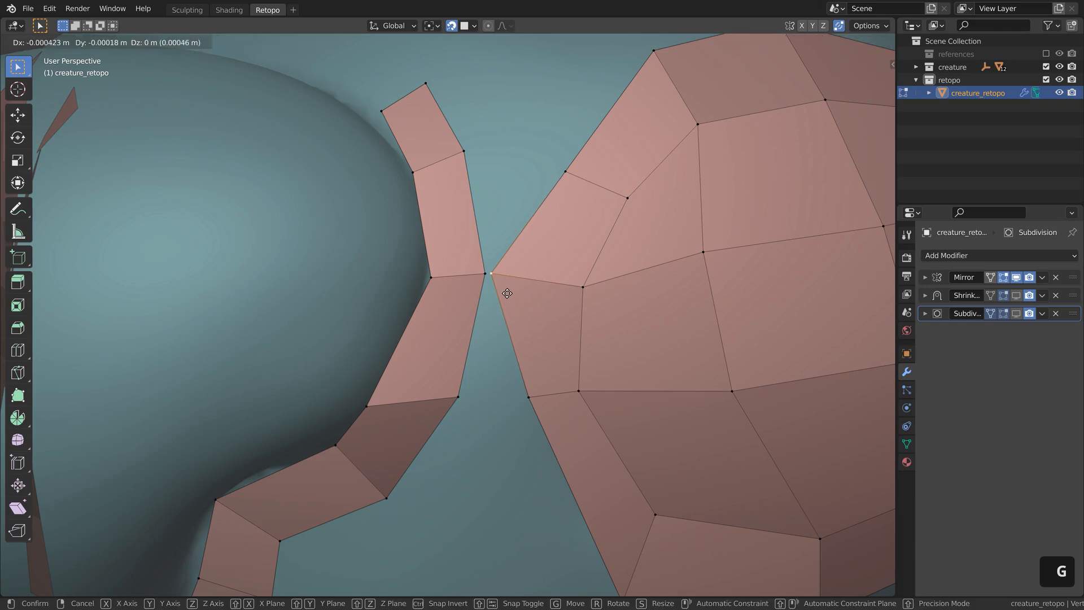
click(506, 293)
key(ctrl+z)
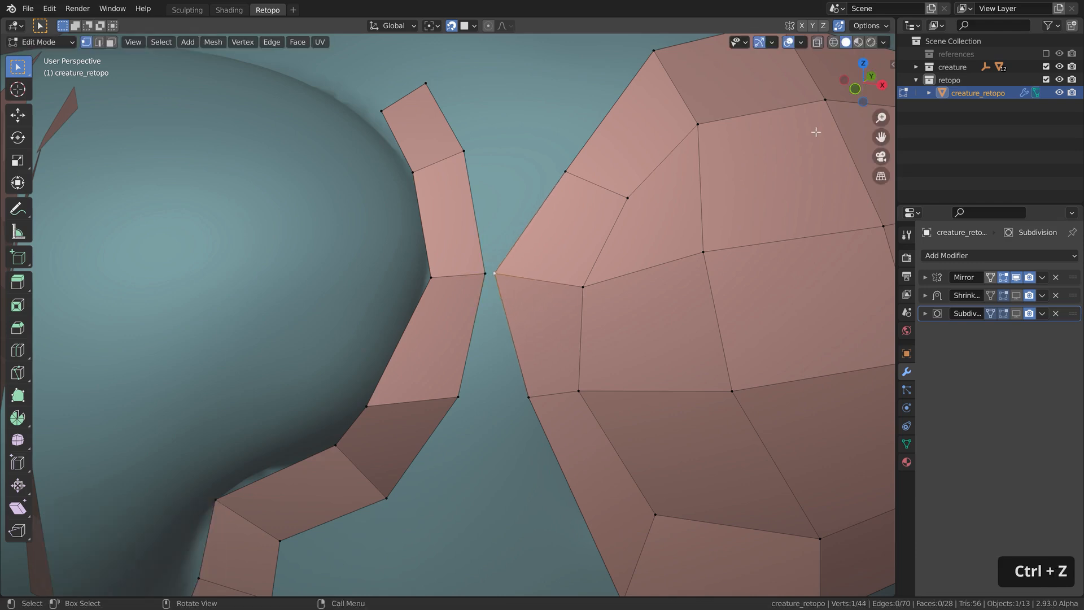
Step: Set the Auto Merge threshold to 0.01 m
click(868, 27)
click(889, 165)
text(0.01)
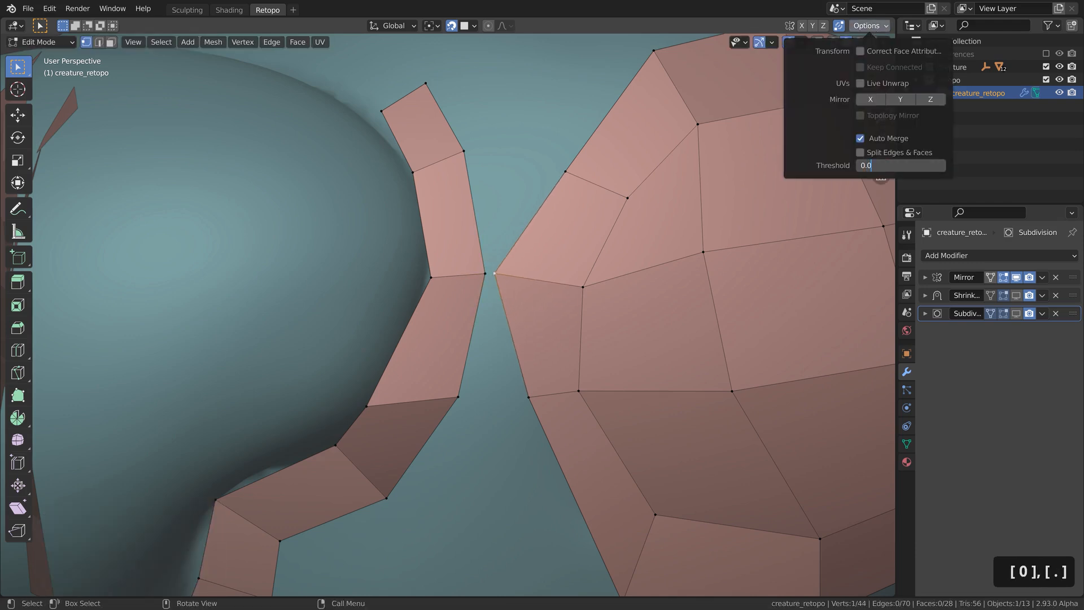
key(Return)
Step: Test the 0.01 m merge threshold with two small moves of the eye mesh's vertex, undoing both
key(g)
click(543, 313)
key(ctrl+z)
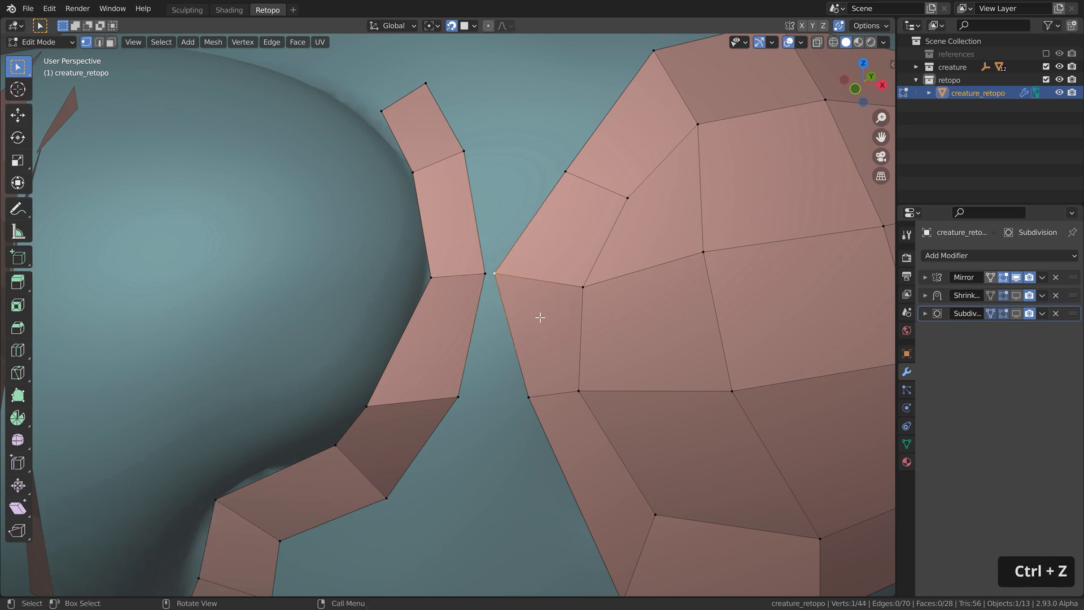
key(g)
click(551, 317)
key(ctrl+z)
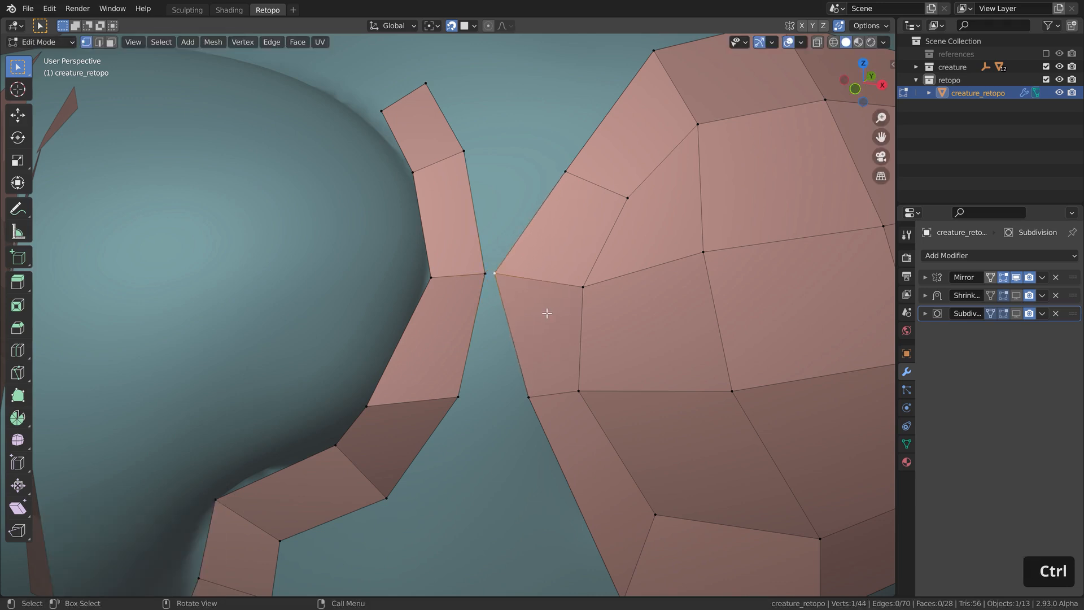
Step: Select both vertices of the nose strip's cross edge facing the eye and scale them to 0.607 to test Auto Merge
scroll(527, 305, down, 1)
click(456, 285)
shift+click(481, 284)
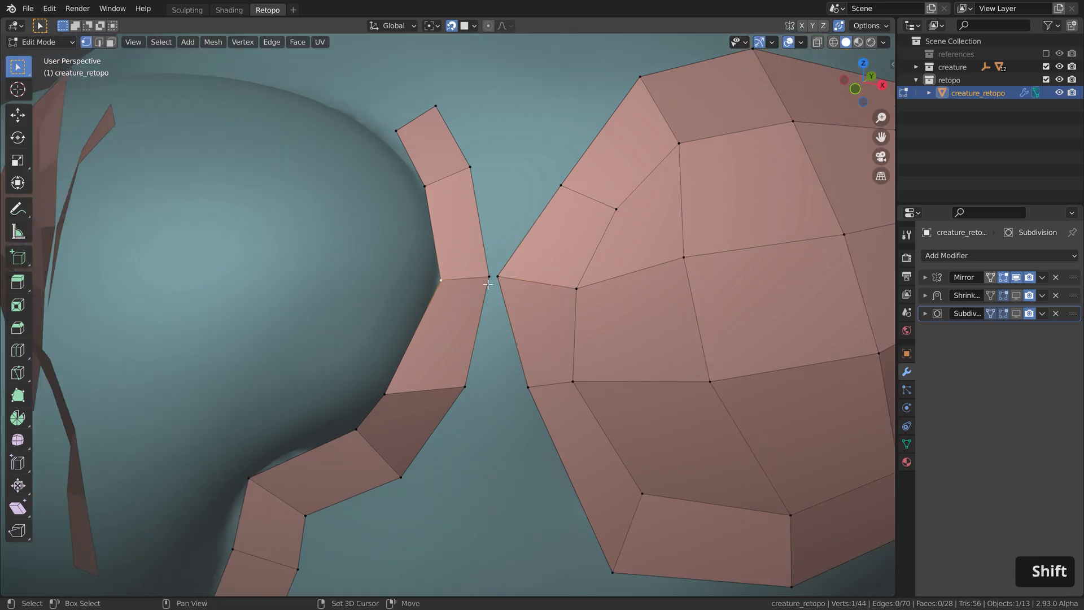
key(s)
click(494, 323)
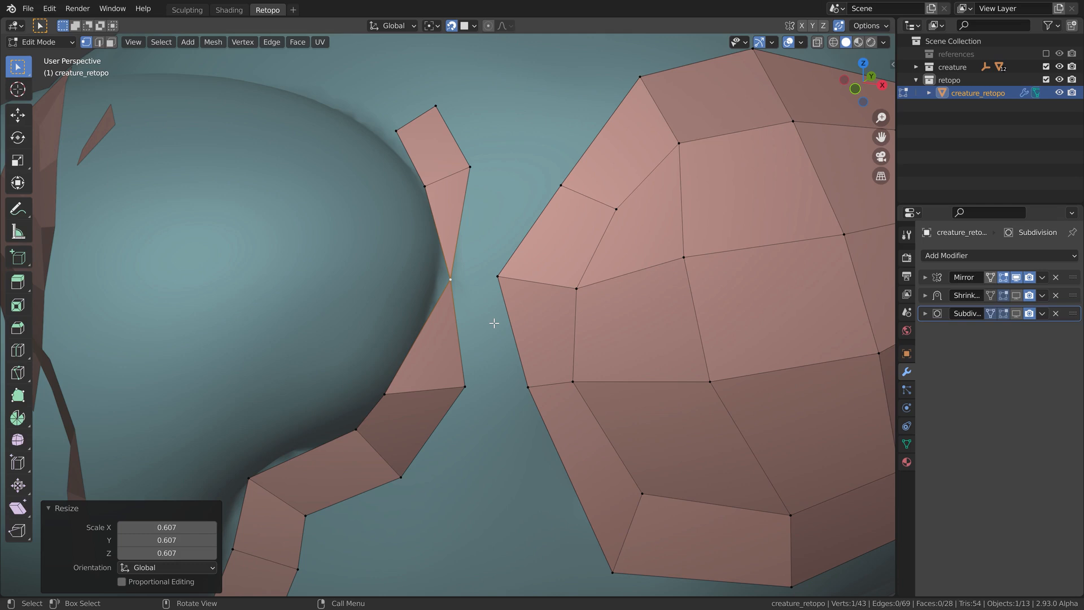
Step: Undo the last scale and set the Auto Merge threshold to 0.005 m
key(ctrl+z)
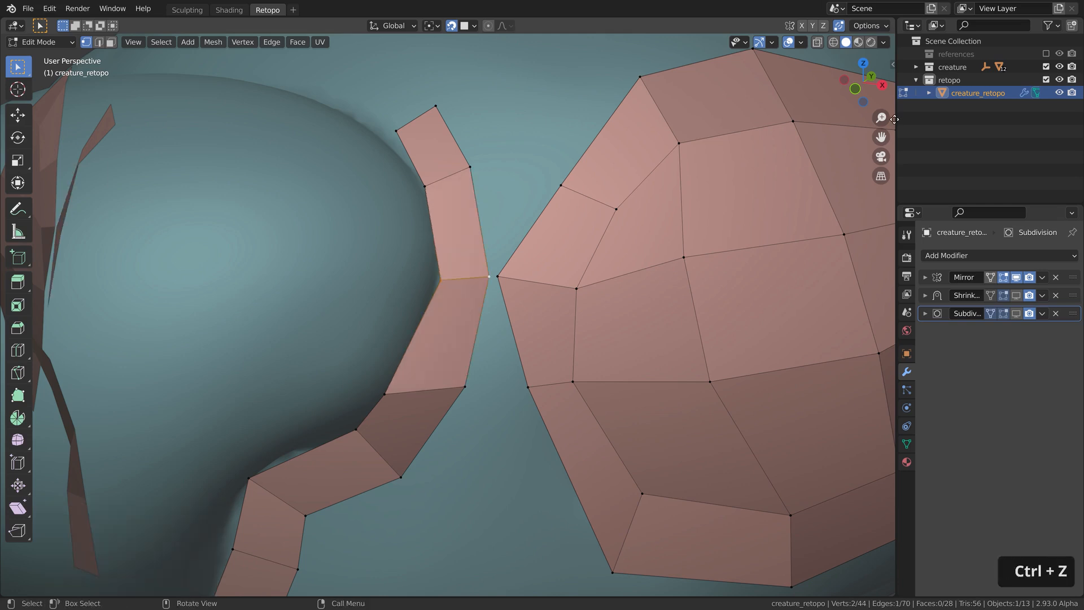
click(875, 26)
text(0.00)
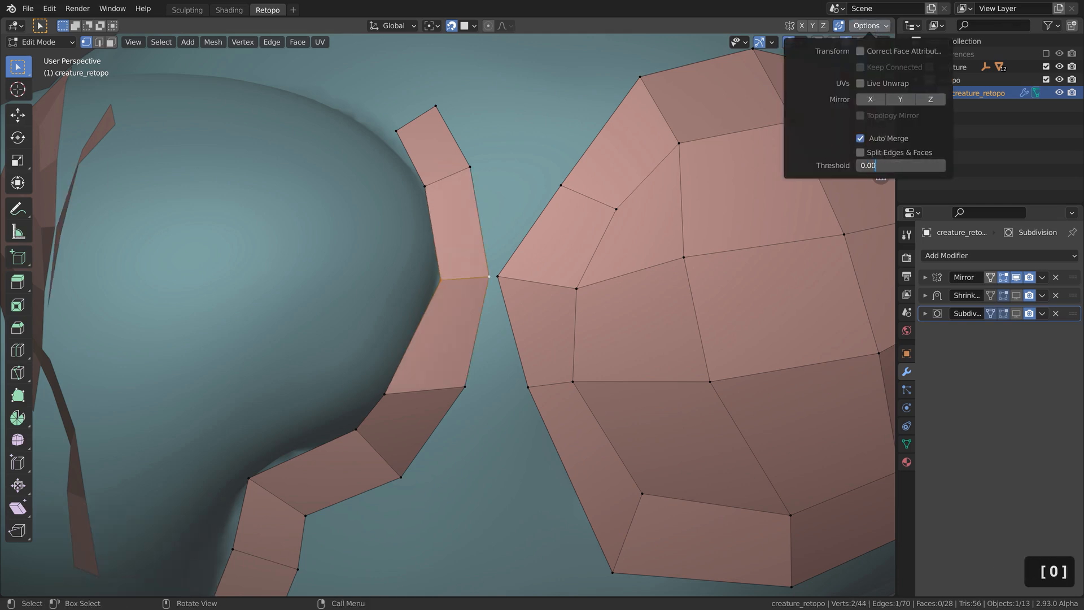
text(5)
key(Return)
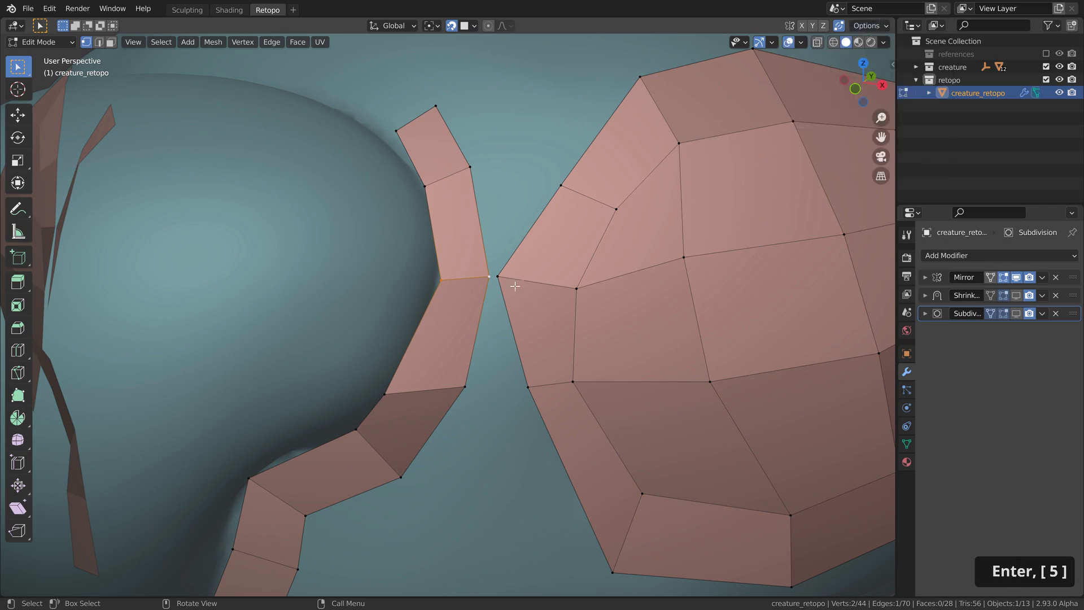
Step: Move the eye mesh's vertex nearest the nose onto the facing nose strip vertex so Auto Merge joins them
click(511, 289)
key(g)
click(502, 293)
scroll(537, 342, down, 1)
Step: Test moving the next eye mesh vertex below, undo it, and merge it with the facing nose strip vertex by scaling both to 0
click(535, 392)
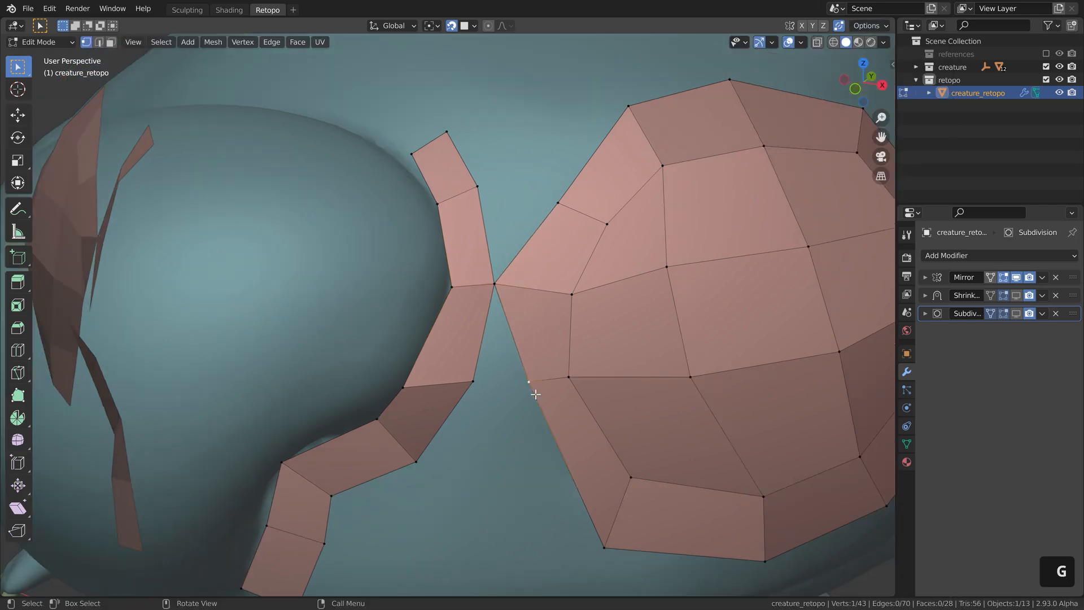
key(g)
click(485, 397)
key(ctrl+z)
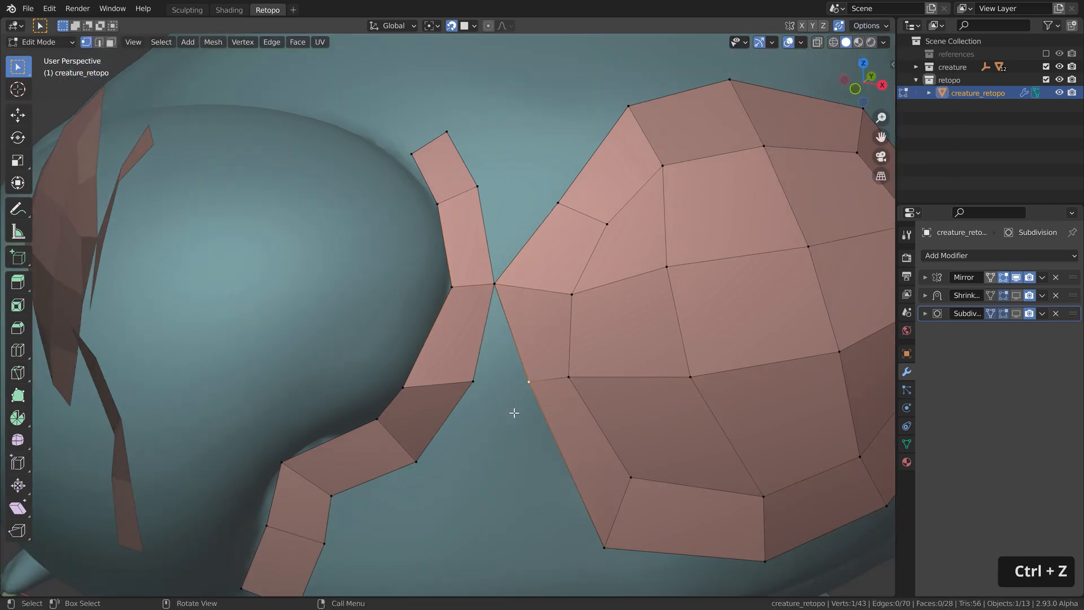
shift+click(473, 382)
key(s)
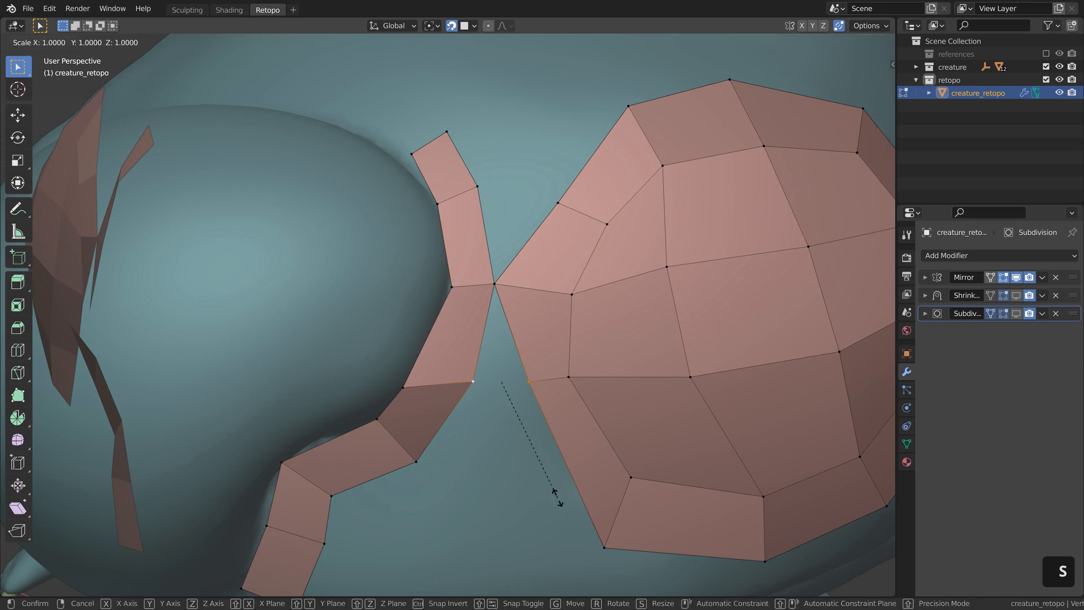
key(0)
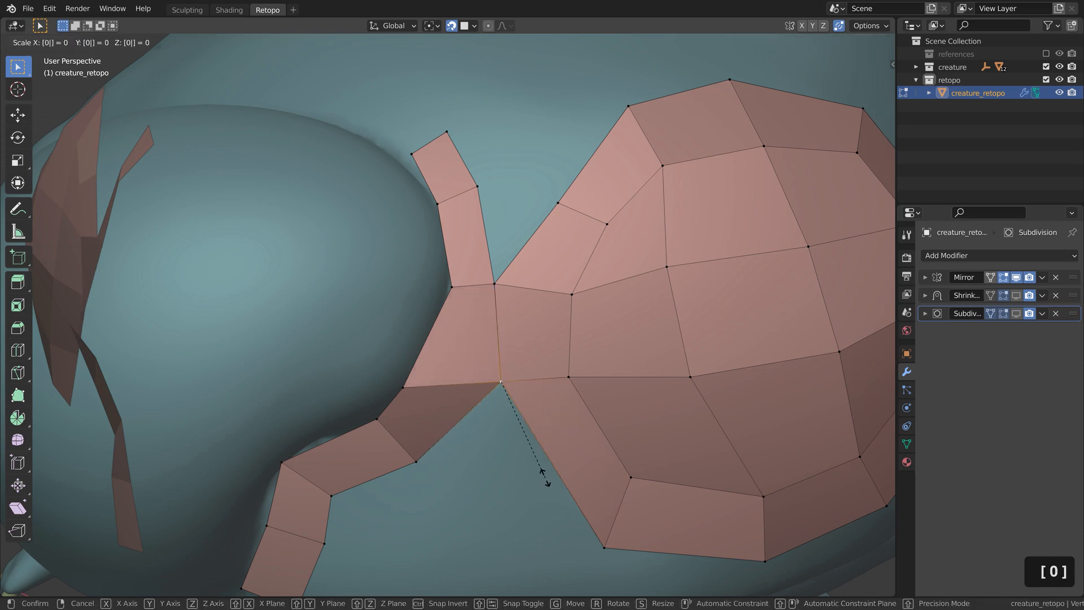
key(Return)
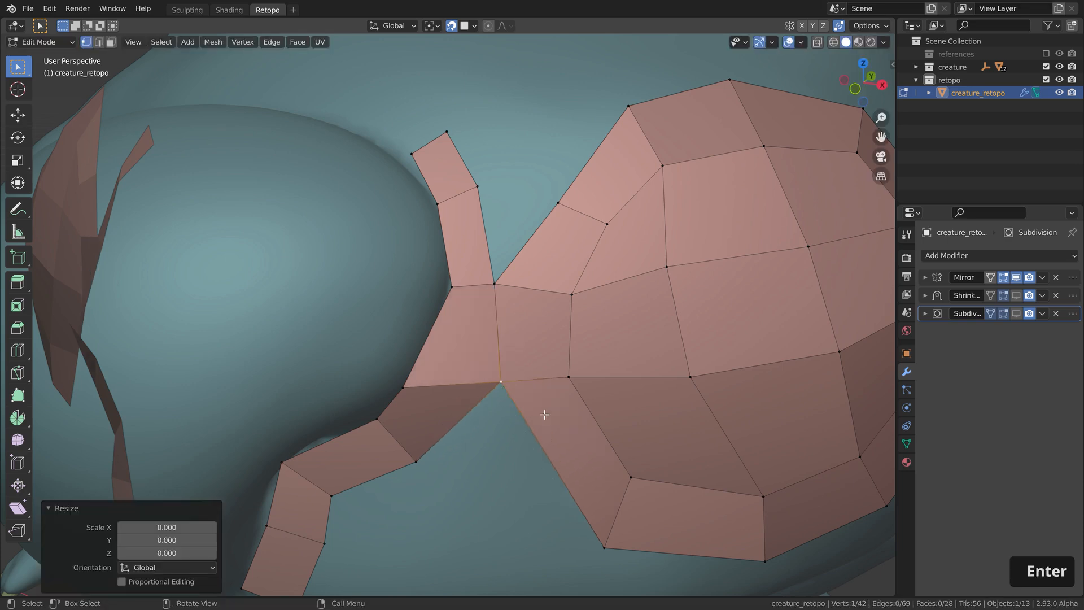
Step: Extend the eye mesh's rear edge into a strip of four quads along the side of the head toward the back
scroll(544, 415, down, 2)
shift+middle_drag(552, 314, 514, 390)
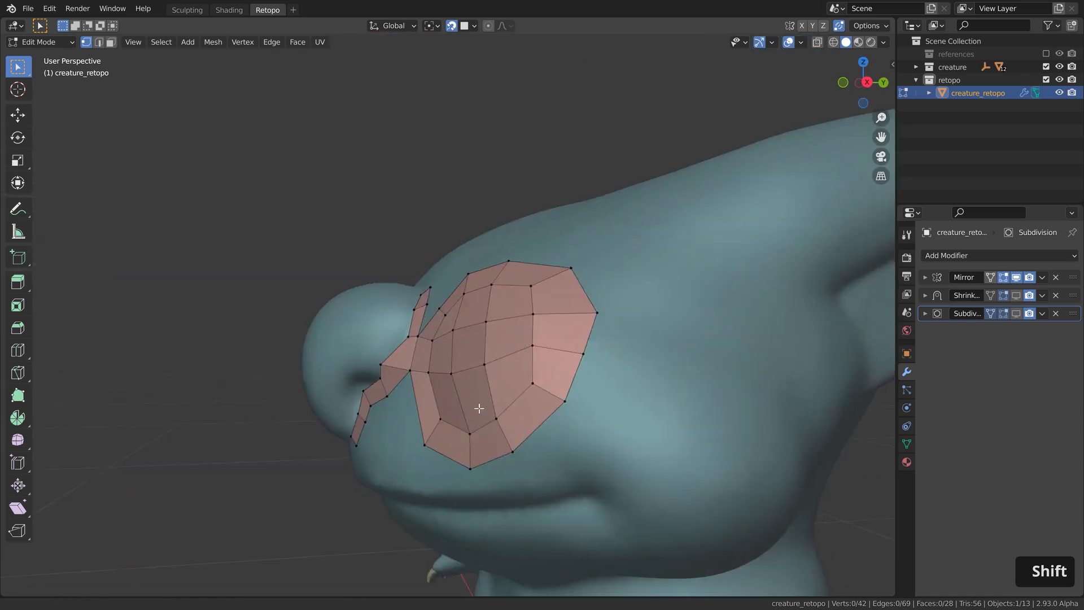
shift+middle_drag(478, 408, 370, 406)
click(467, 355)
shift+click(480, 320)
middle_drag(629, 435, 599, 430)
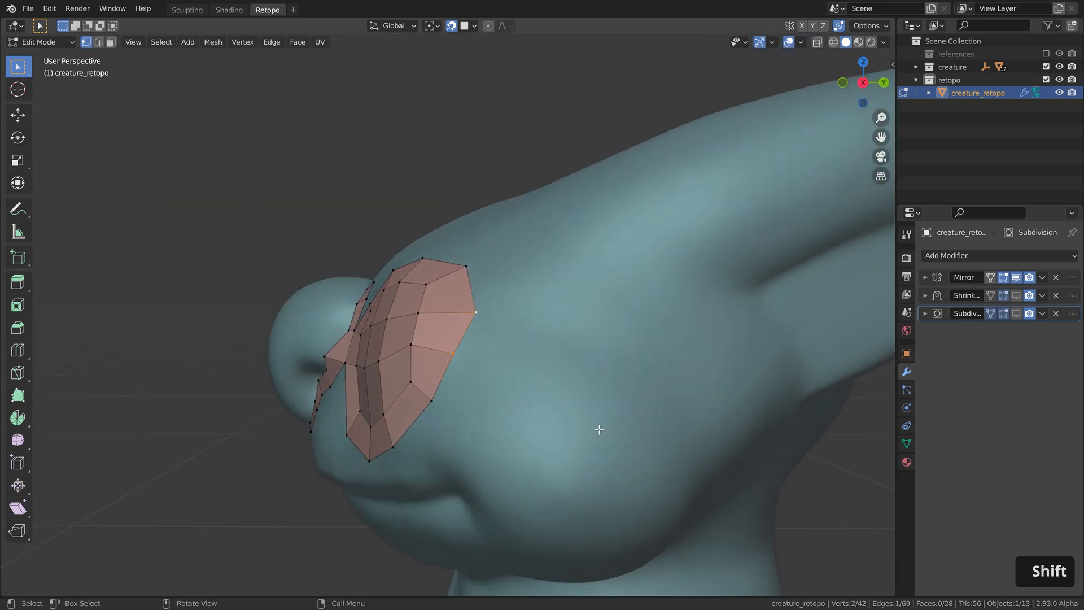
ctrl+right_click(552, 354)
ctrl+right_click(627, 358)
ctrl+right_click(706, 348)
ctrl+right_click(758, 345)
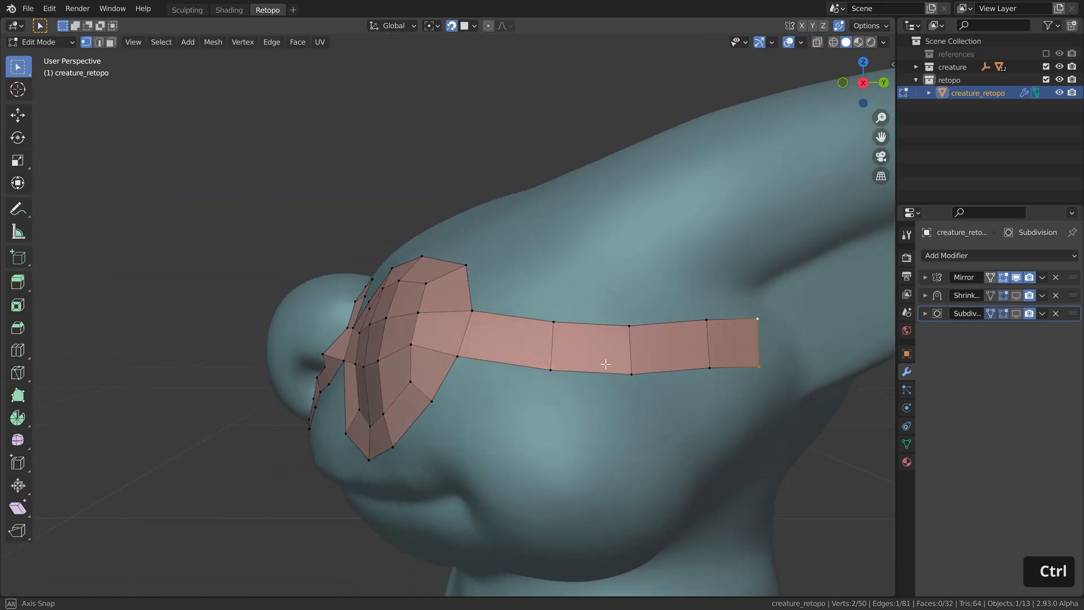
Step: Extrude the eye mesh's edge above the side strip into one face and merge its lower corner with the strip's vertex
middle_drag(605, 363, 603, 401)
click(473, 316)
shift+click(472, 253)
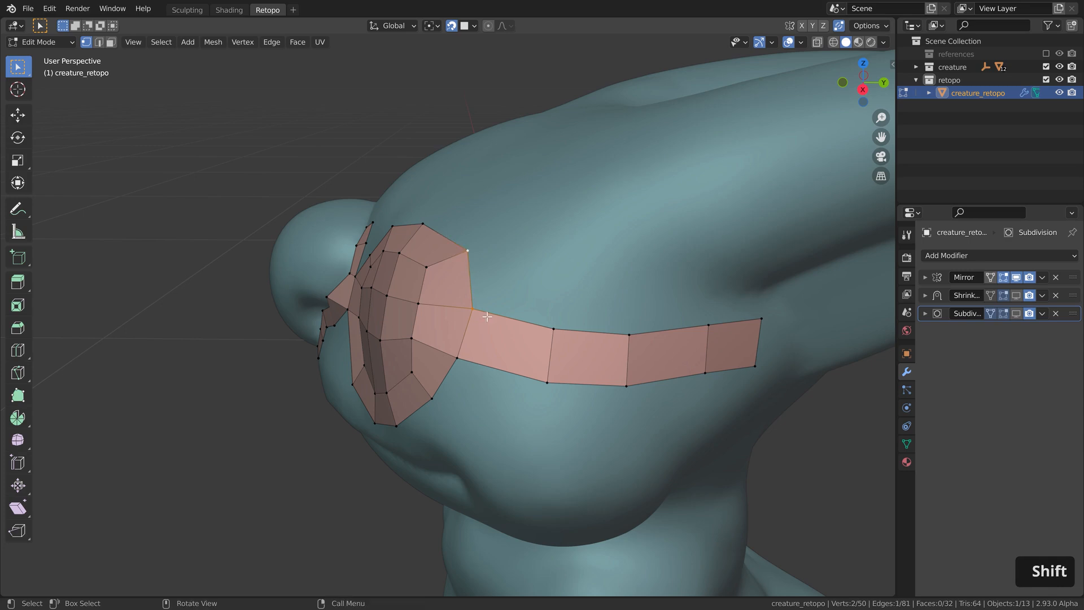
key(e)
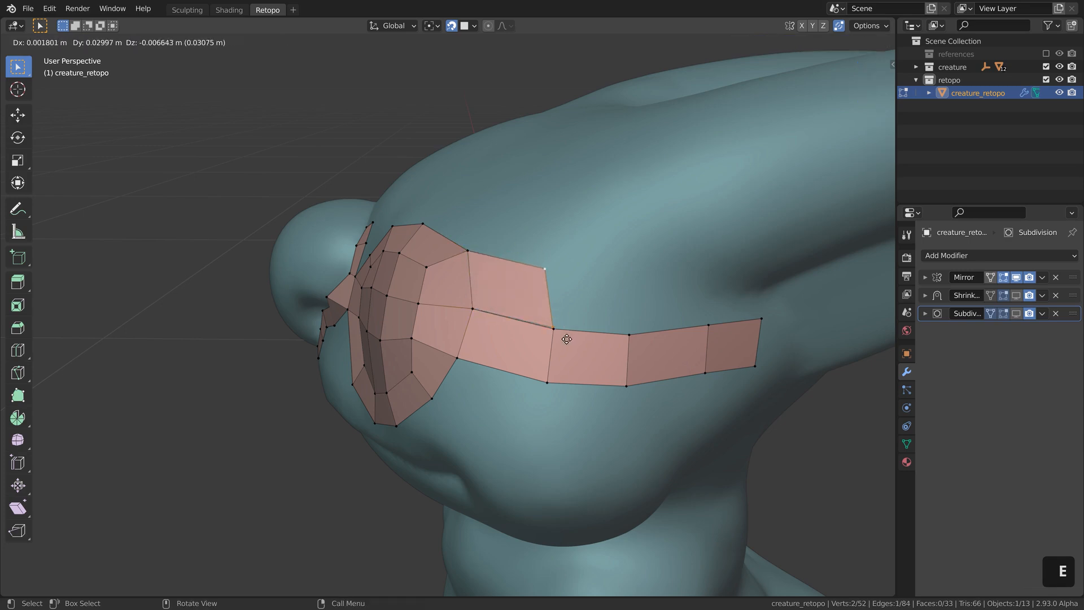
click(567, 339)
click(559, 338)
key(g)
click(551, 341)
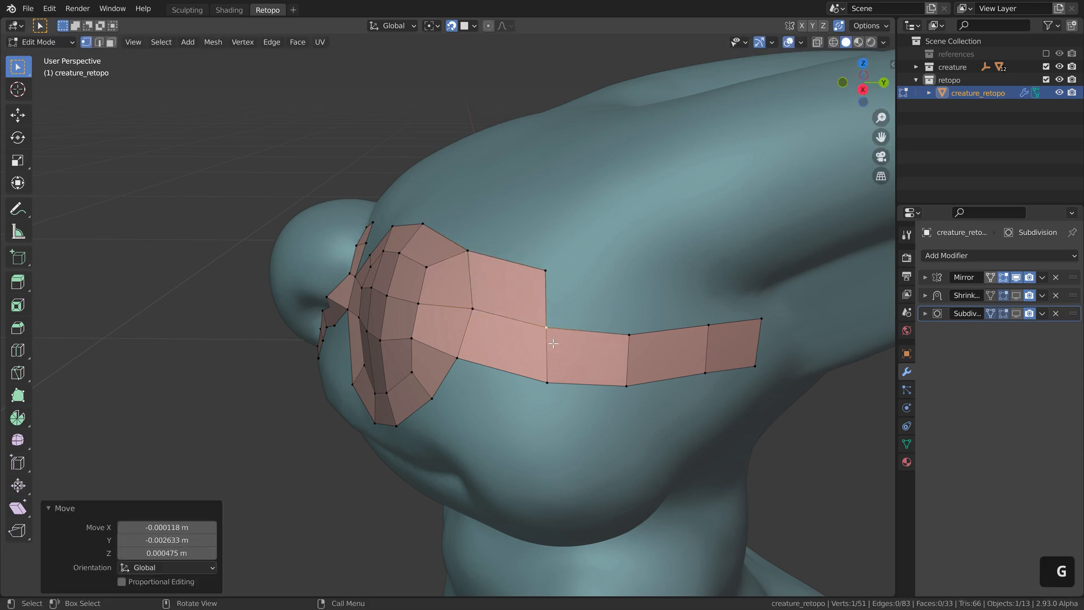
Step: Extend the upper row with further extruded faces along the side strip toward the back of the head
shift+click(550, 277)
key(e)
click(644, 337)
key(e)
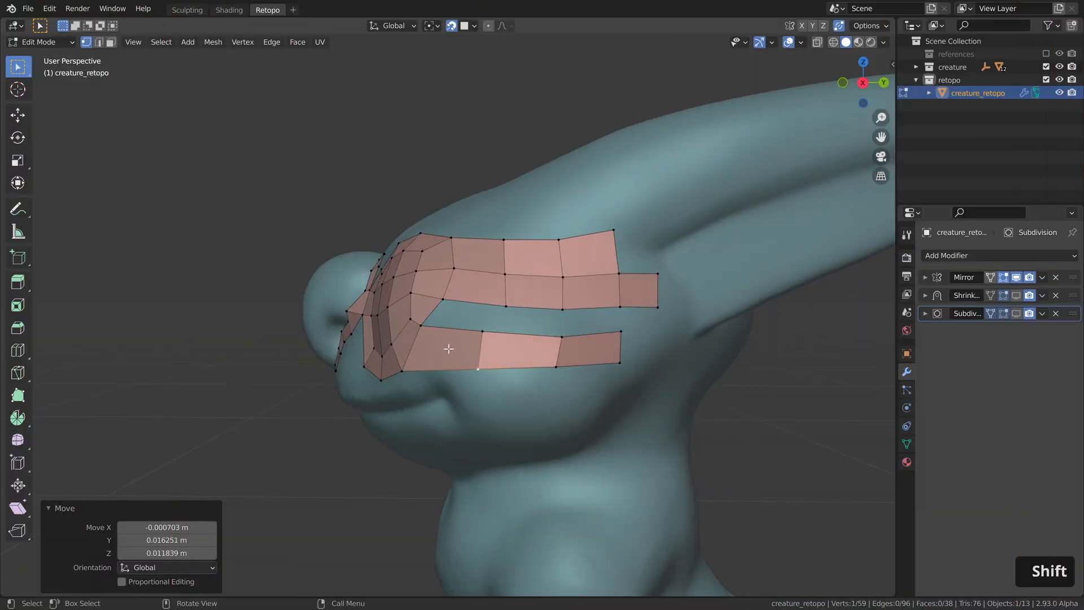
Step: Try closing the gap between the two side strips by extruding its front edge and rotating the extruded edge, undoing the faces
middle_drag(497, 353, 507, 351)
shift+click(400, 327)
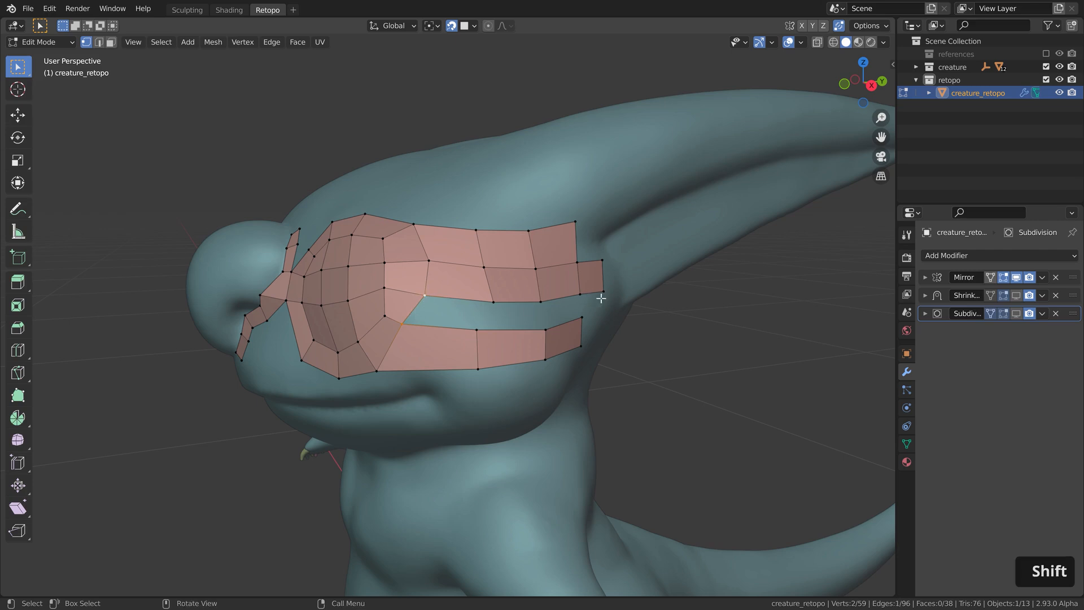
middle_drag(601, 298, 436, 351)
scroll(460, 337, up, 4)
key(e)
click(542, 368)
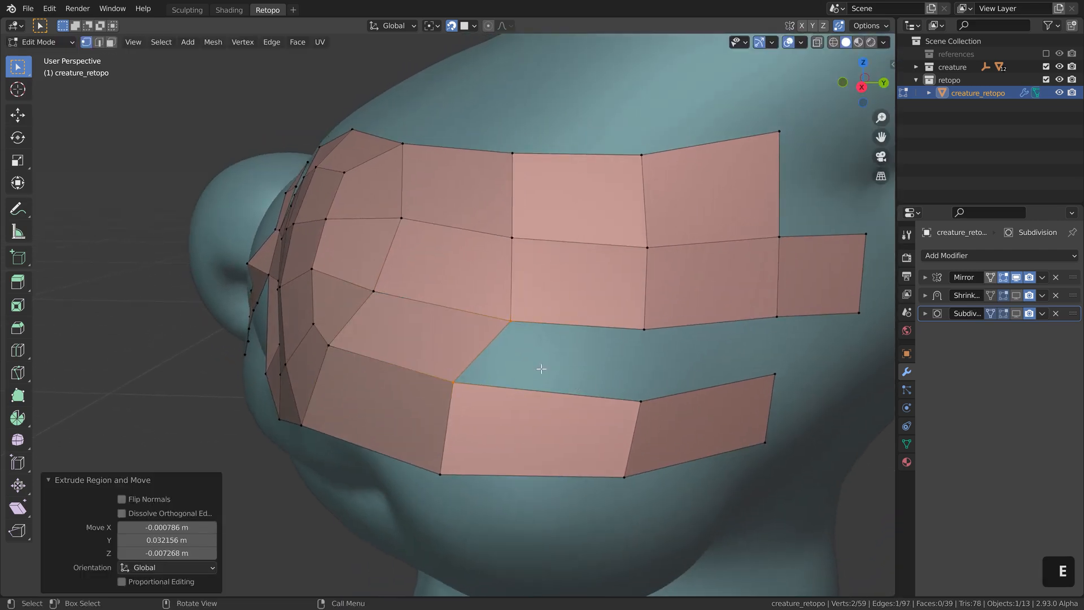
key(r)
click(723, 349)
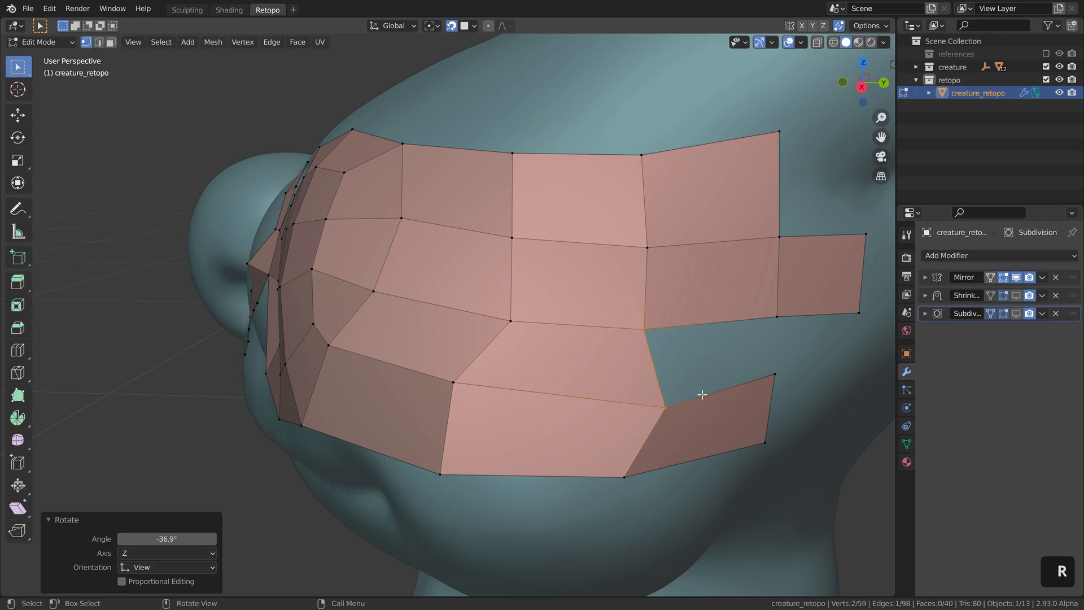
key(ctrl+z)
key(ctrl+z)
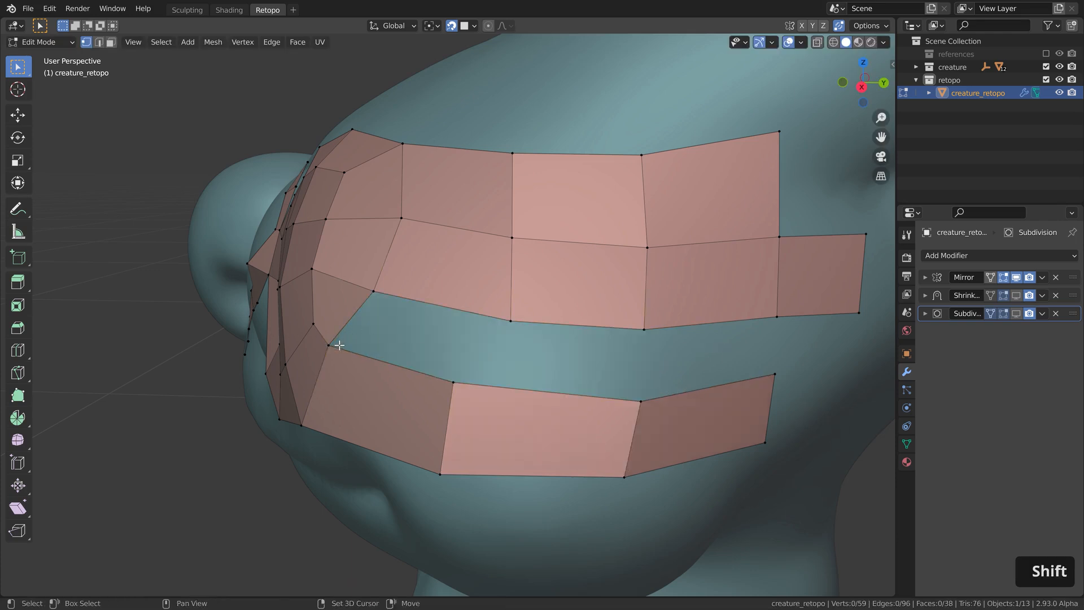
Step: Select the two vertices at the front end of the gap between the side strips and fill three consecutive faces from them
shift+click(374, 293)
shift+click(333, 349)
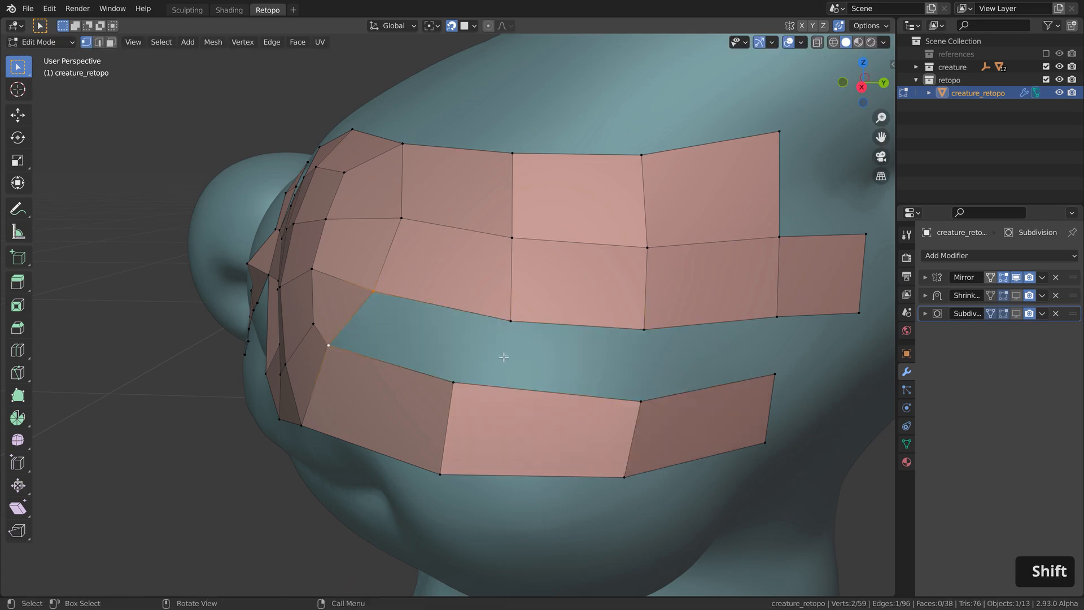
key(f)
key(f)
key(f)
Step: Extrude the eye mesh's top edge into a strip of three quads running up the forehead
middle_drag(504, 357, 487, 371)
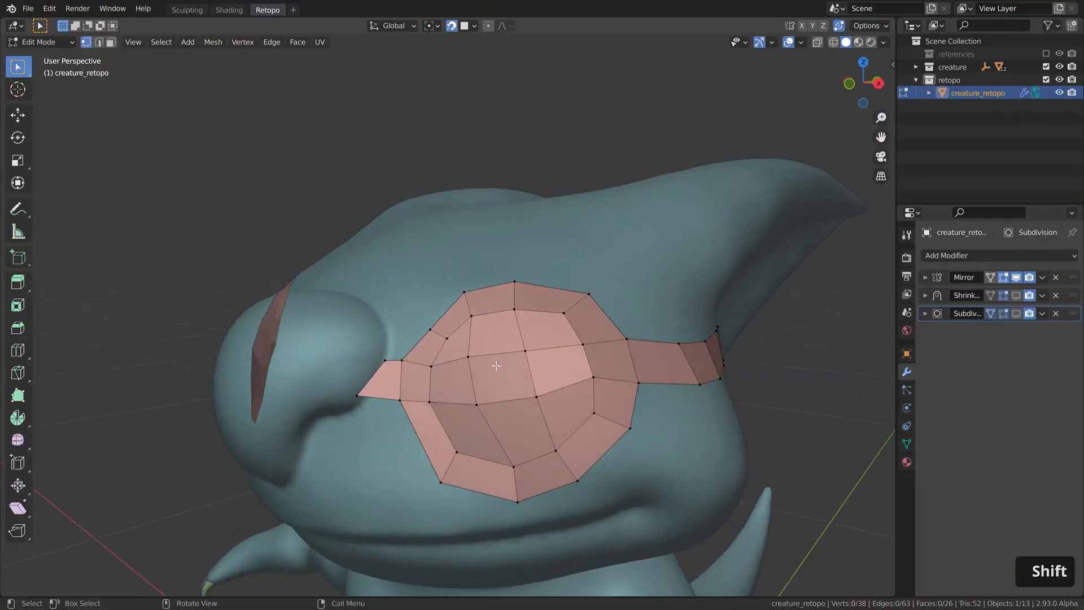
shift+middle_drag(496, 368, 491, 368)
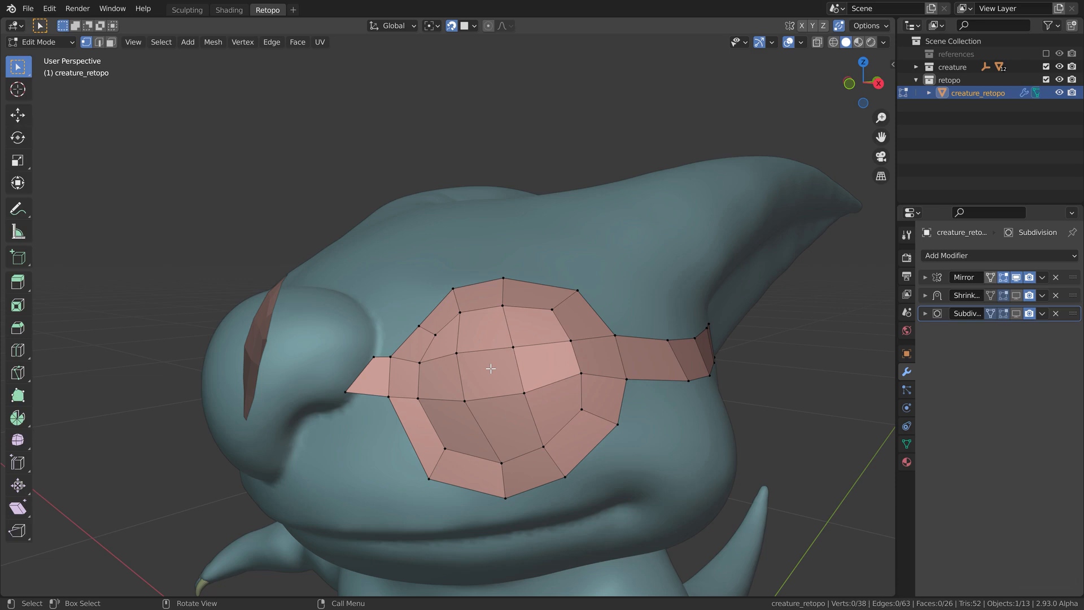
middle_drag(490, 368, 482, 397)
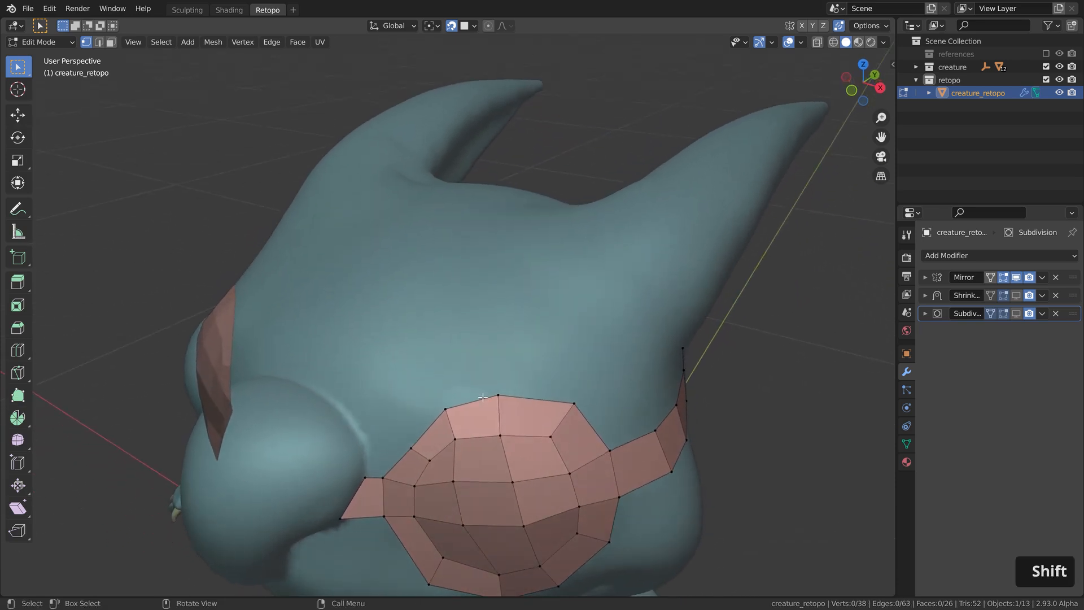
click(446, 412)
shift+click(507, 398)
key(e)
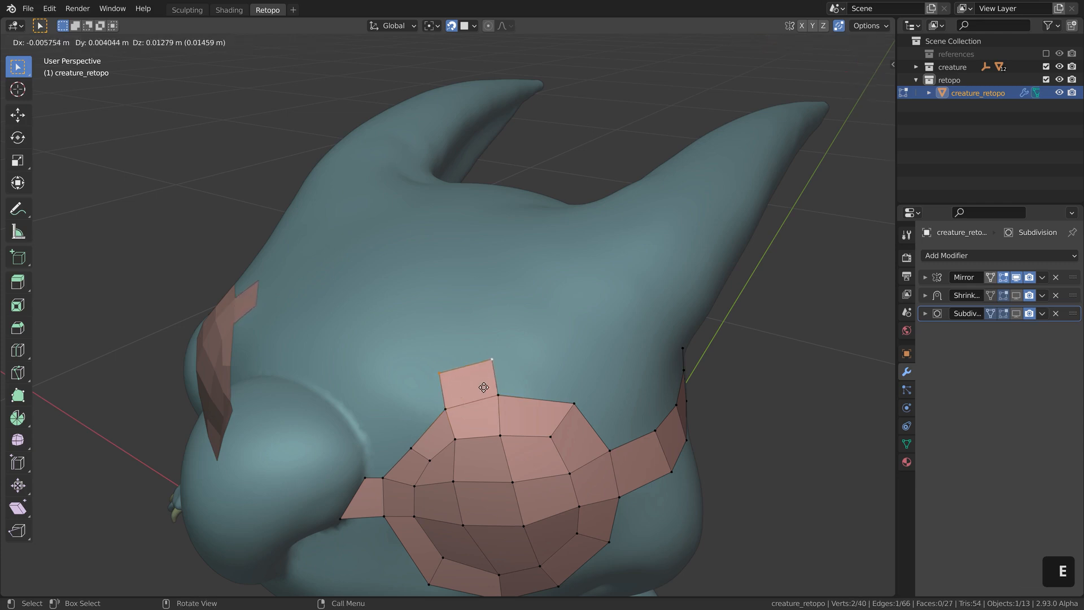
click(462, 355)
key(e)
click(454, 310)
key(e)
click(459, 263)
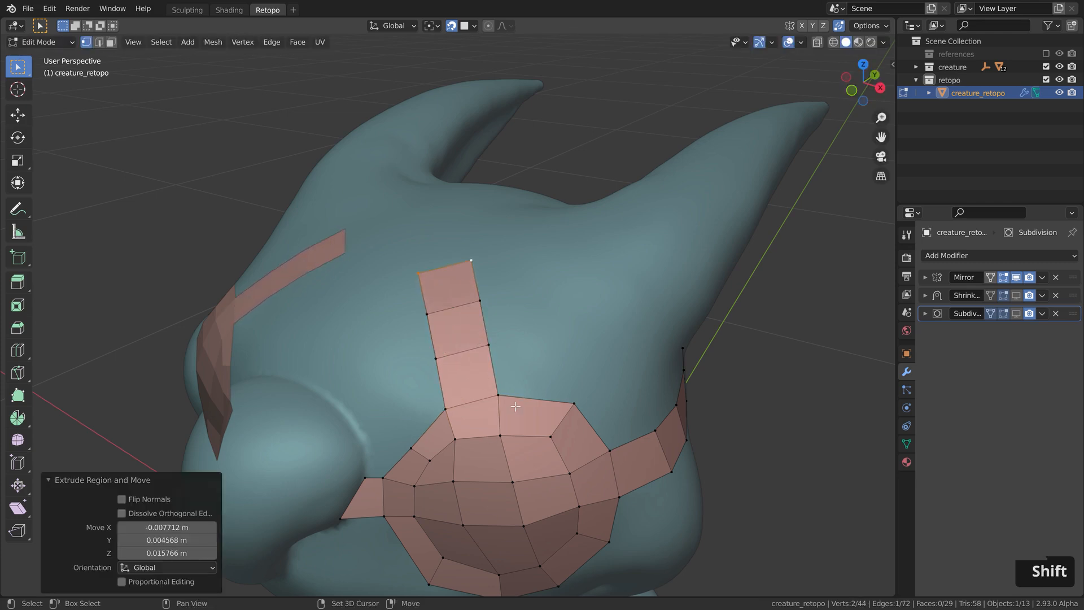
Step: Try extruding the neighbouring top edge of the eye mesh into three quads beside the forehead strip, undoing all of them
shift+middle_drag(496, 402, 472, 395)
click(473, 393)
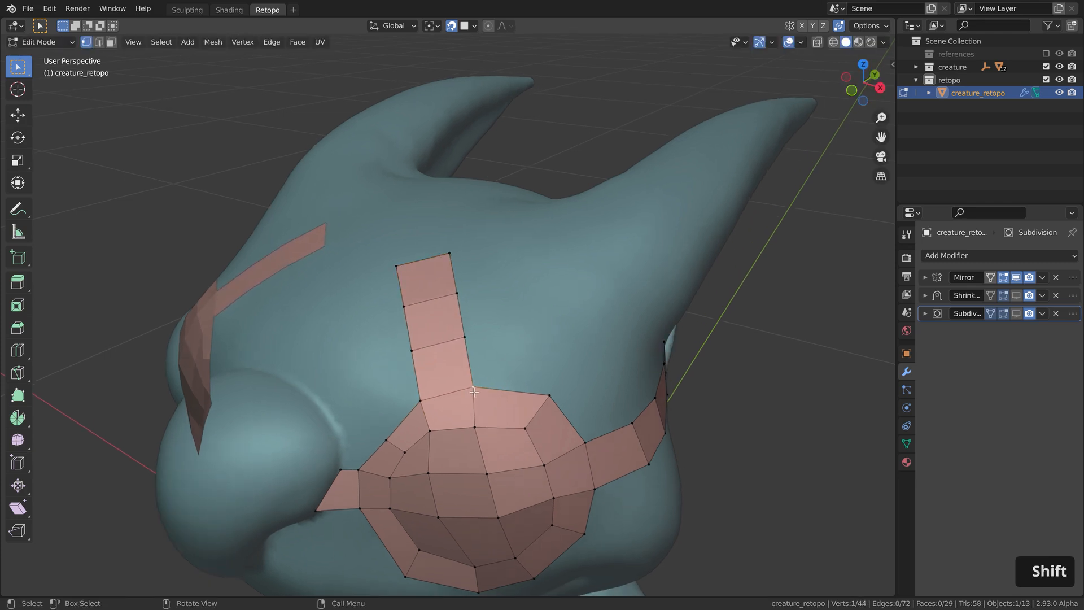
shift+click(549, 395)
key(e)
click(559, 370)
key(e)
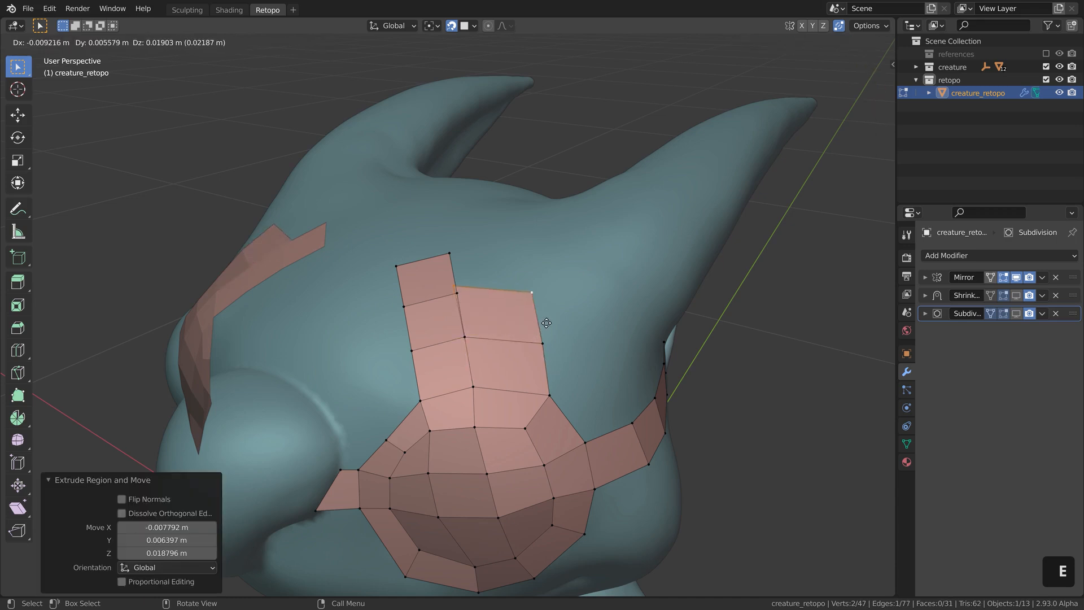
click(550, 324)
key(e)
click(542, 284)
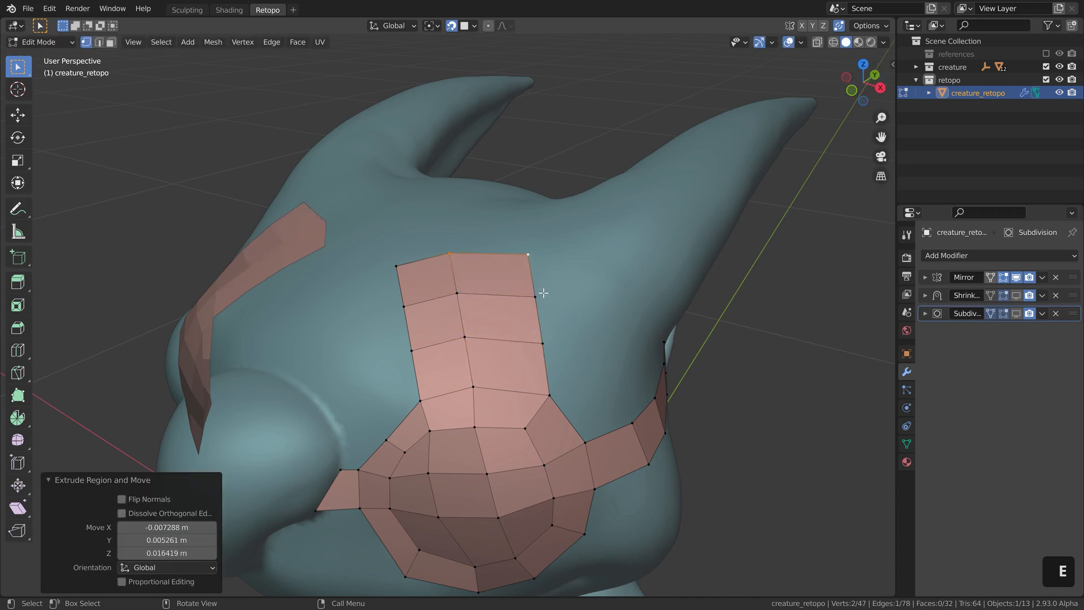
key(ctrl+z)
key(ctrl+z)
key(ctrl+z)
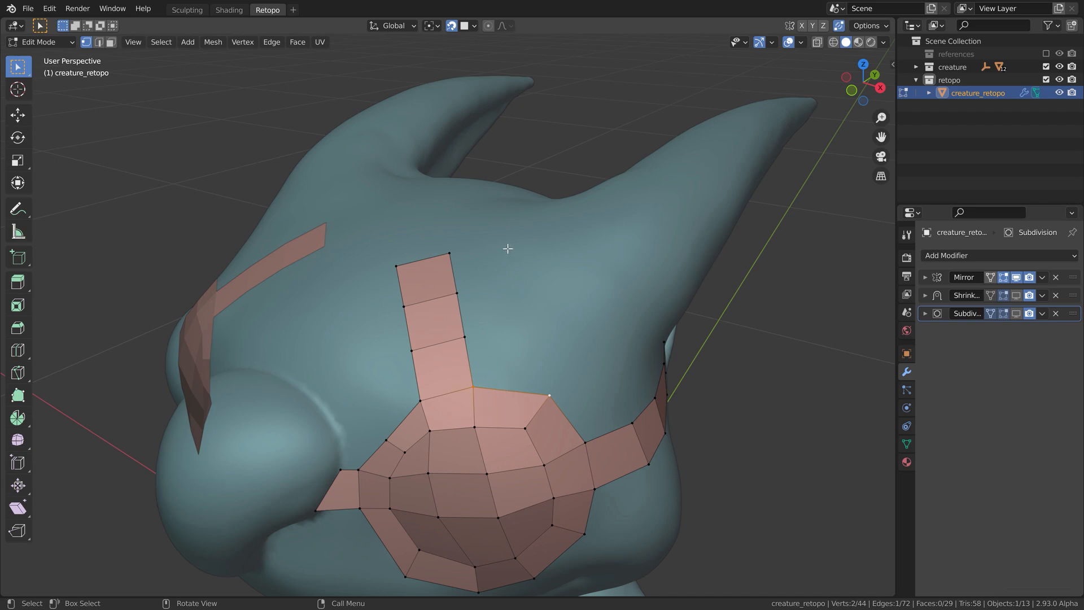
Step: Search the add-ons in Preferences for "f2" and inspect the Mesh: F2 add-on's options, including Auto Grab
key(F4)
click(486, 243)
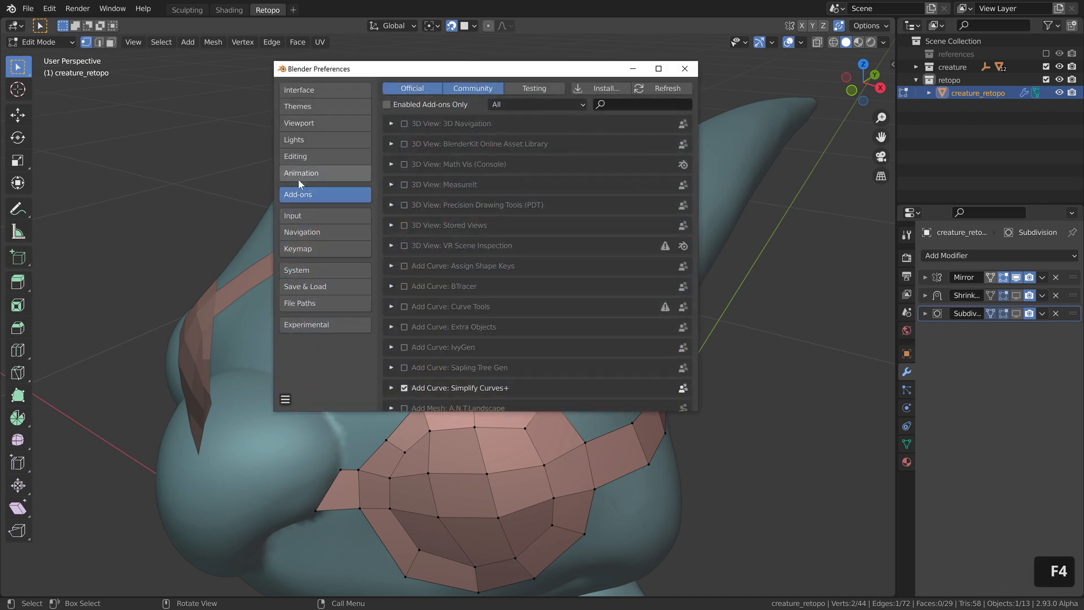
click(593, 103)
text(f2)
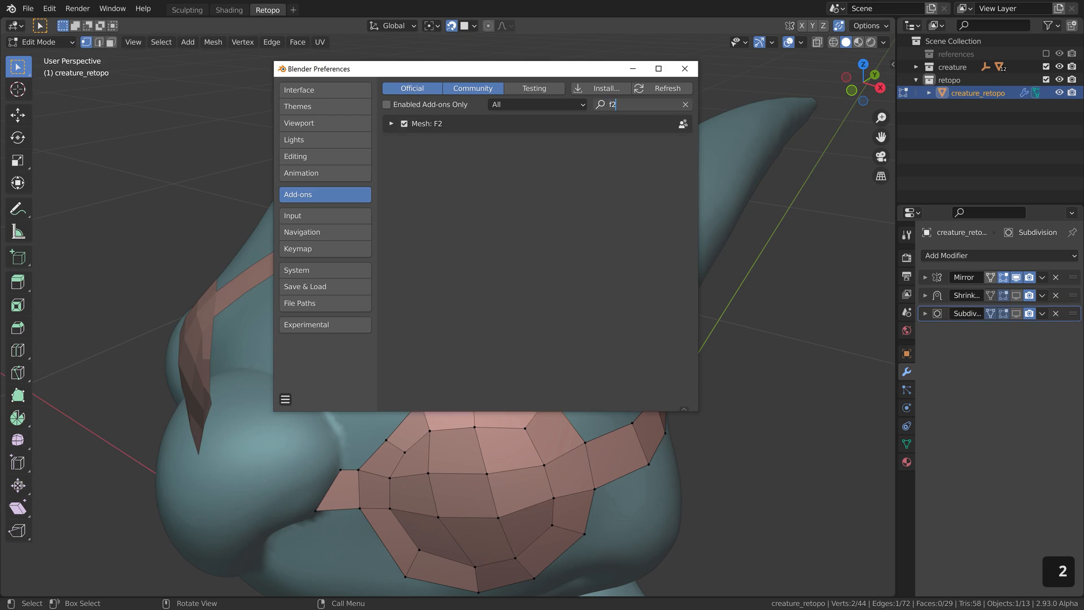
key(Return)
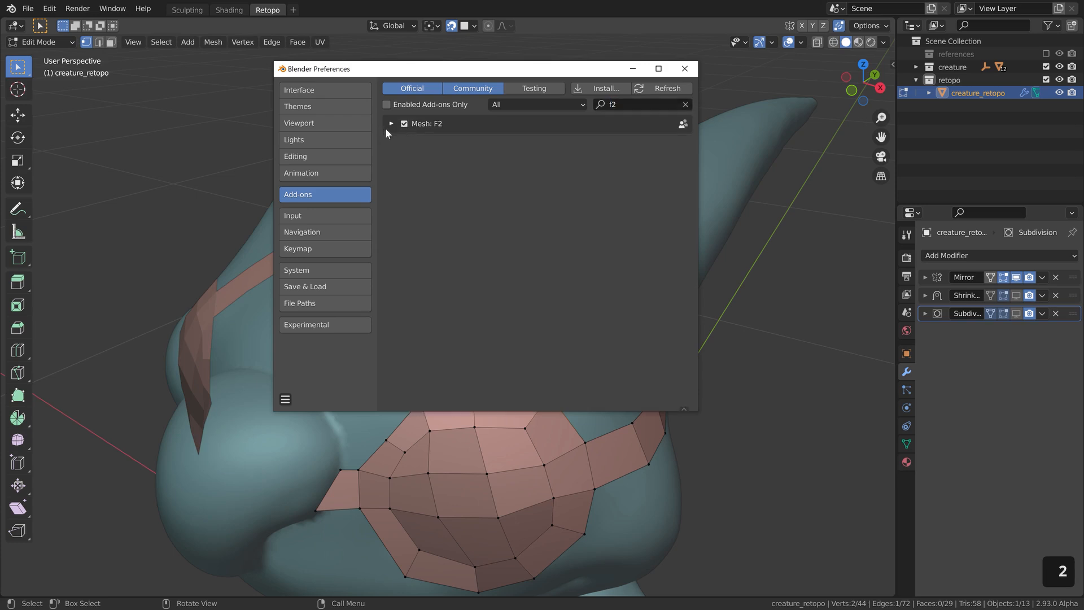
click(390, 124)
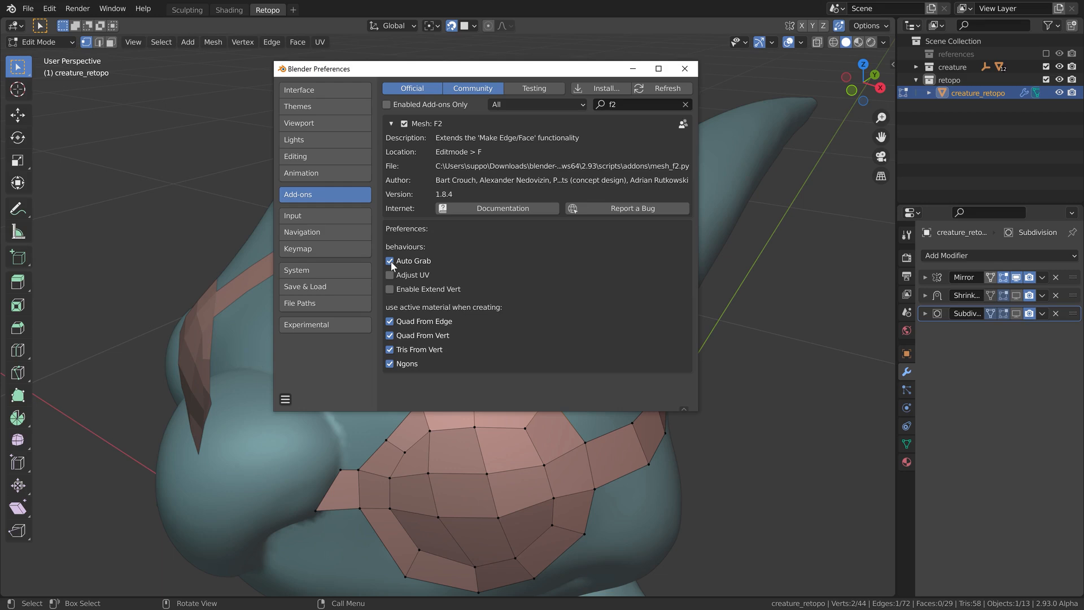
click(684, 70)
Step: Fill three consecutive quads along the outer side of the forehead strip, starting from the corner vertex where it meets the eye mesh
middle_drag(489, 385, 478, 384)
click(553, 392)
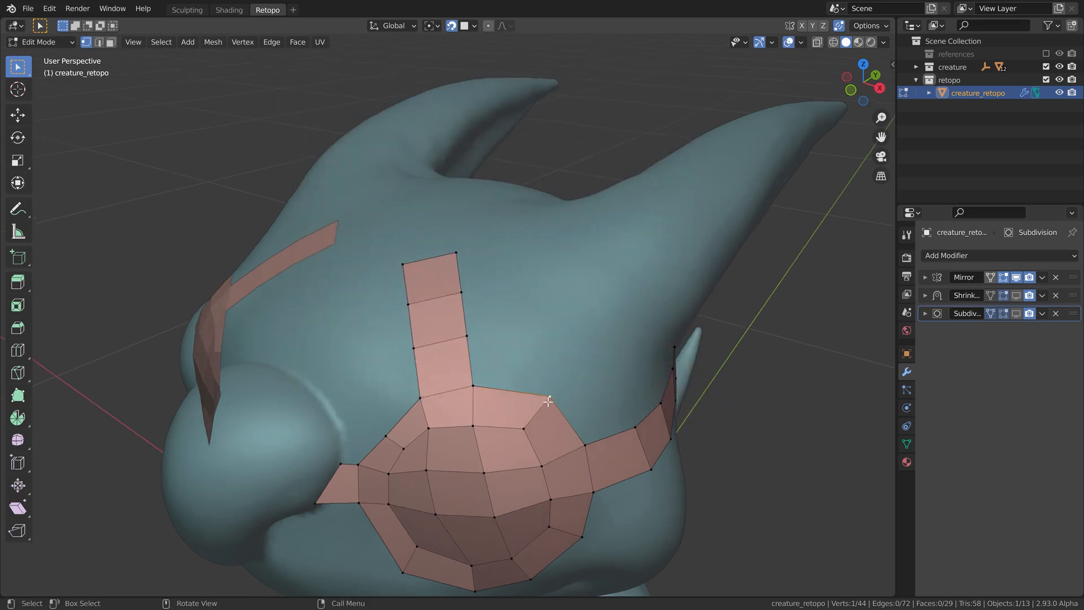
scroll(530, 402, up, 3)
click(443, 382)
middle_drag(445, 383, 454, 401)
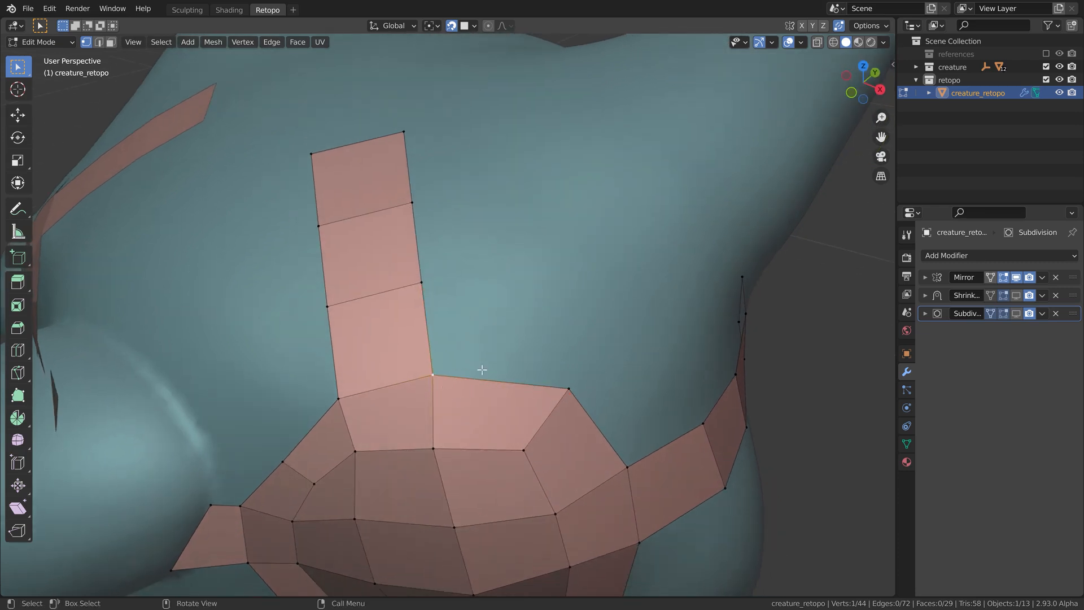
key(f)
shift+middle_drag(539, 299, 490, 393)
key(f)
key(f)
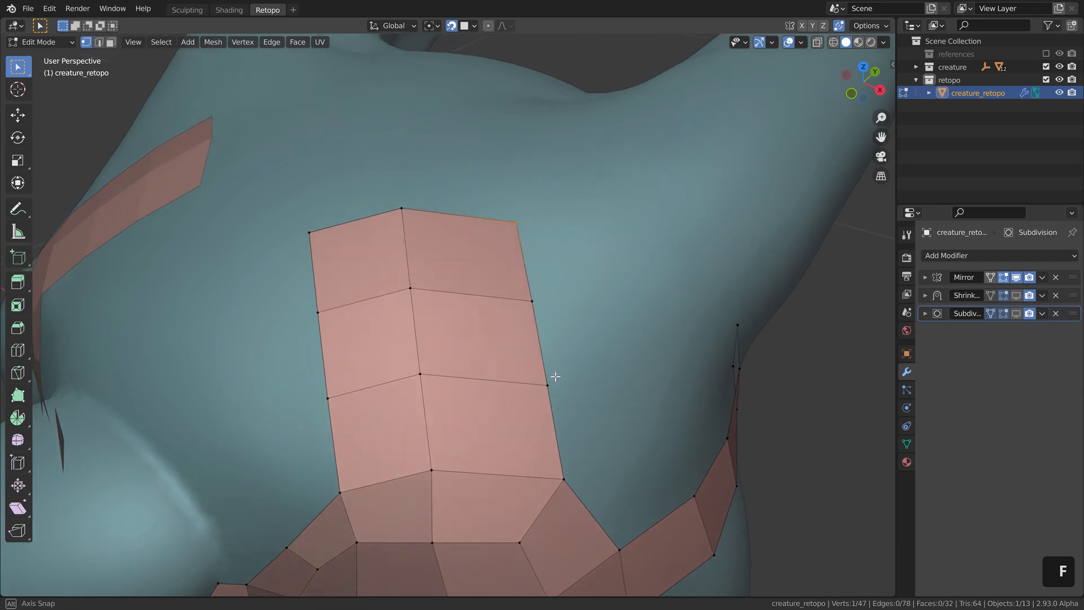
Step: Enable the F2 add-on's Auto Grab option, and fill and position three quads along the nose side of the forehead strip
key(F4)
click(446, 262)
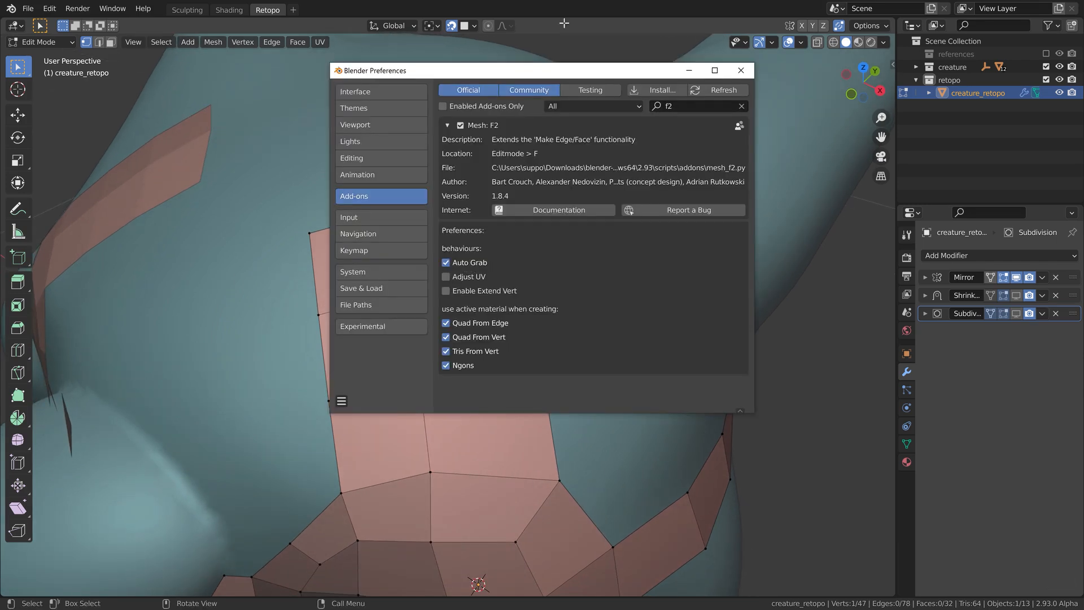
shift+middle_drag(329, 478, 650, 322)
key(f)
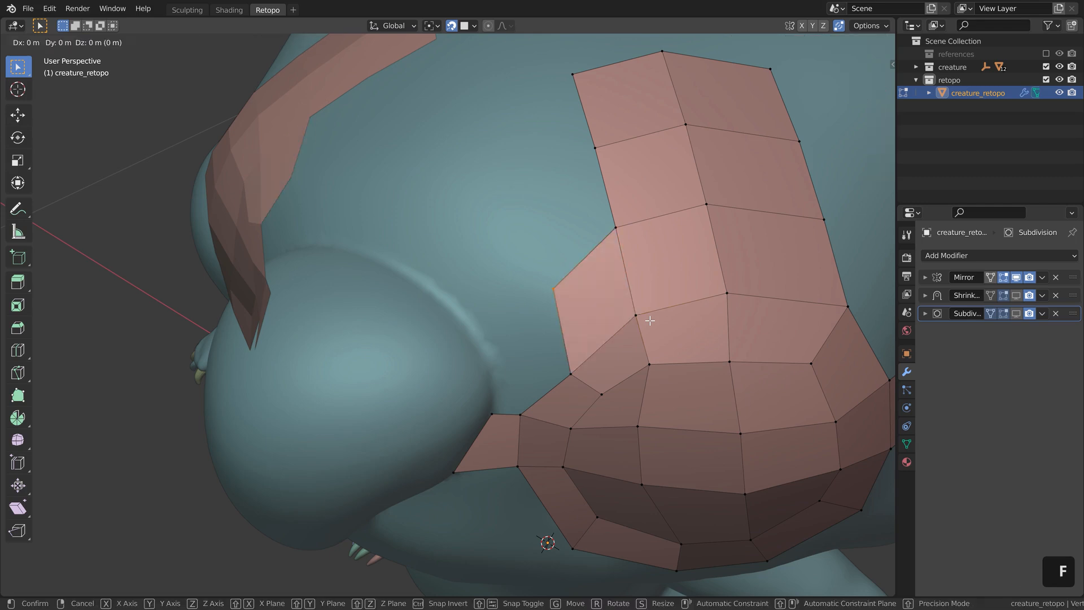
click(635, 291)
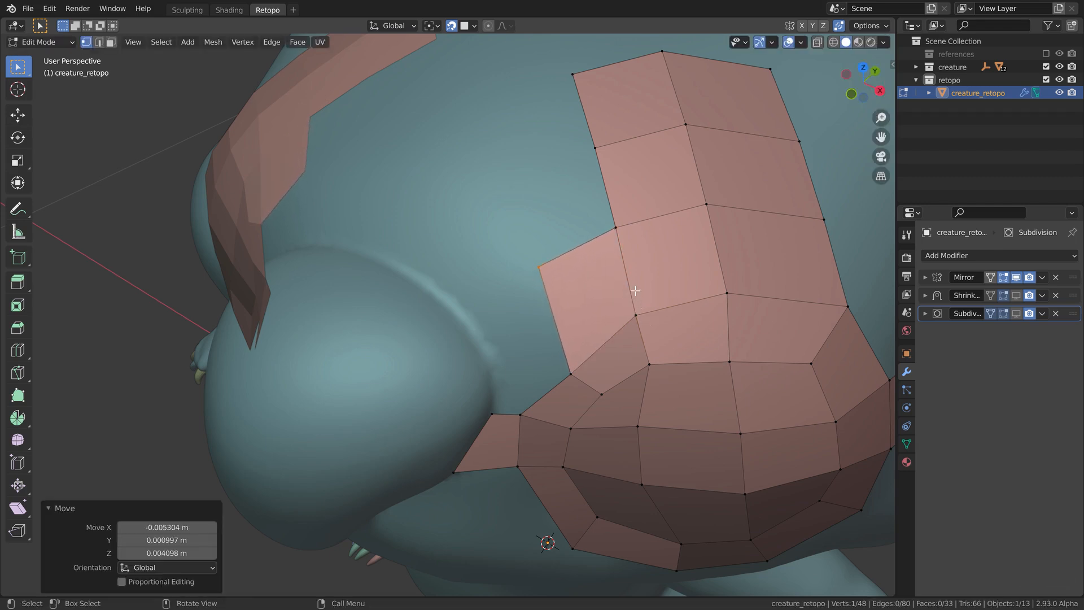
key(f)
click(658, 310)
click(600, 170)
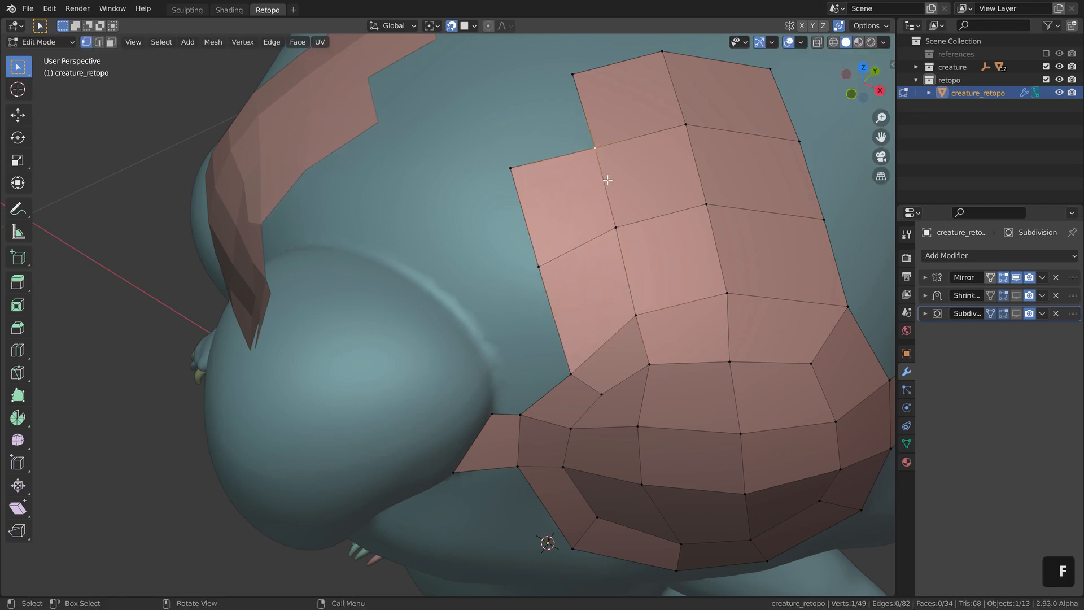
key(f)
click(497, 100)
Step: Fill and position four quads with F2 along the upper edge of the side strip running back from the eye
shift+middle_drag(728, 220, 568, 341)
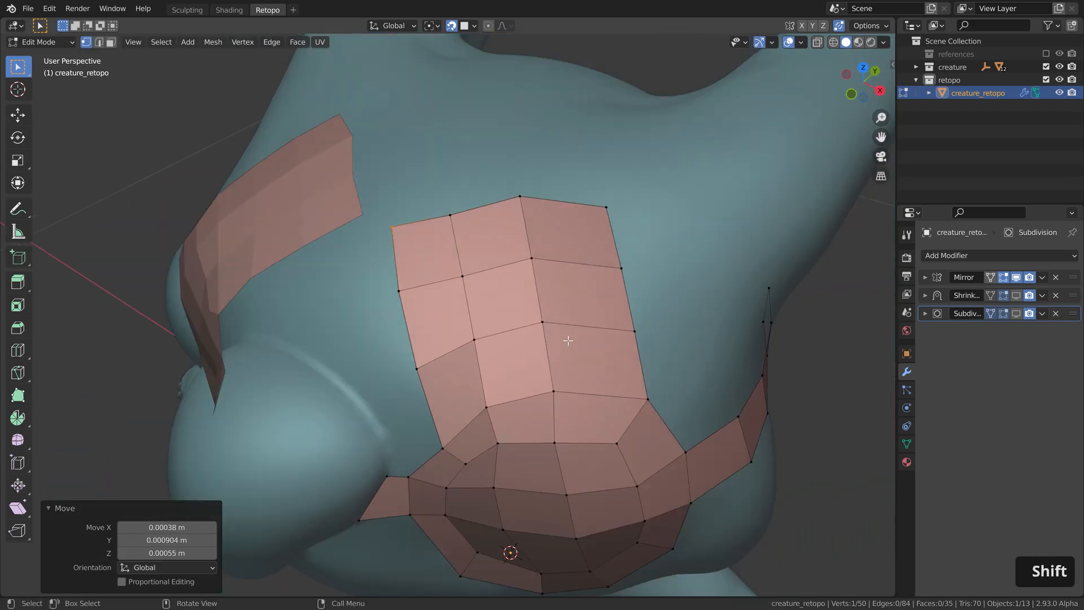
middle_drag(708, 471, 600, 440)
key(f)
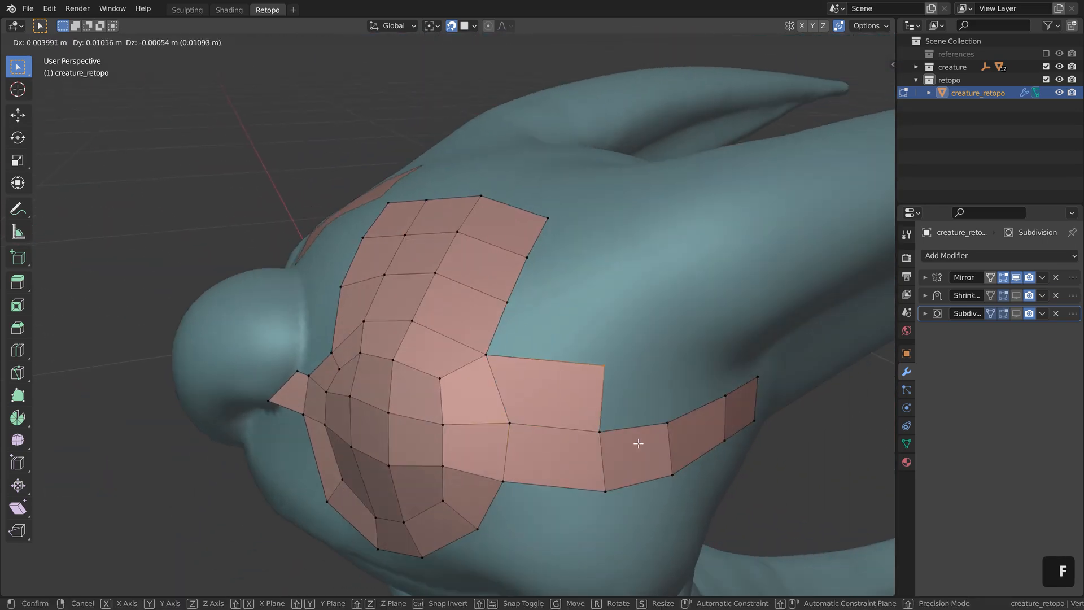
click(631, 451)
click(600, 432)
middle_drag(672, 455, 669, 443)
key(f)
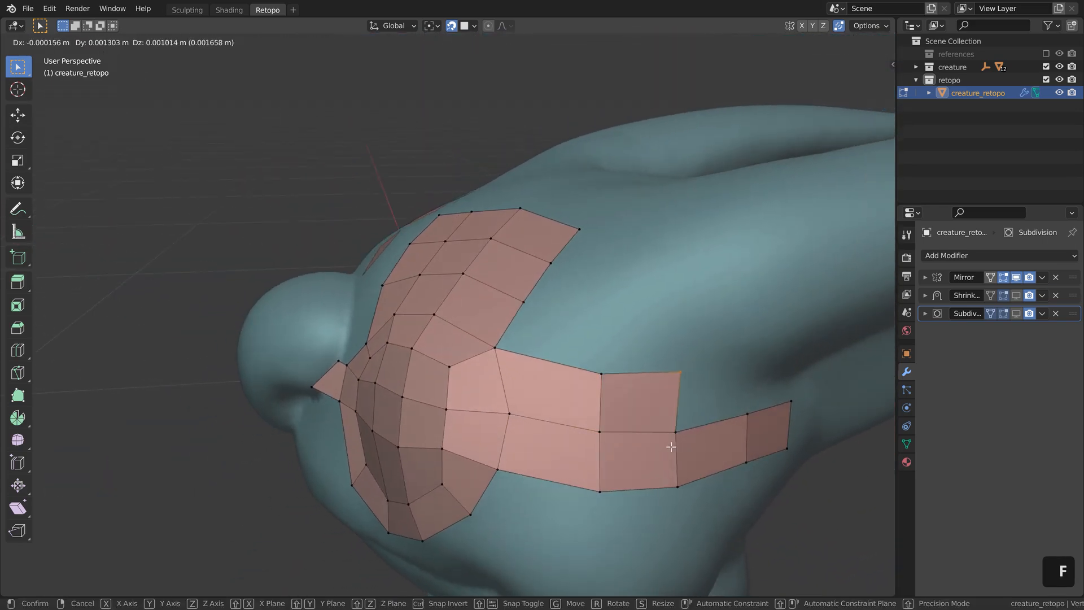
click(683, 441)
key(f)
click(726, 416)
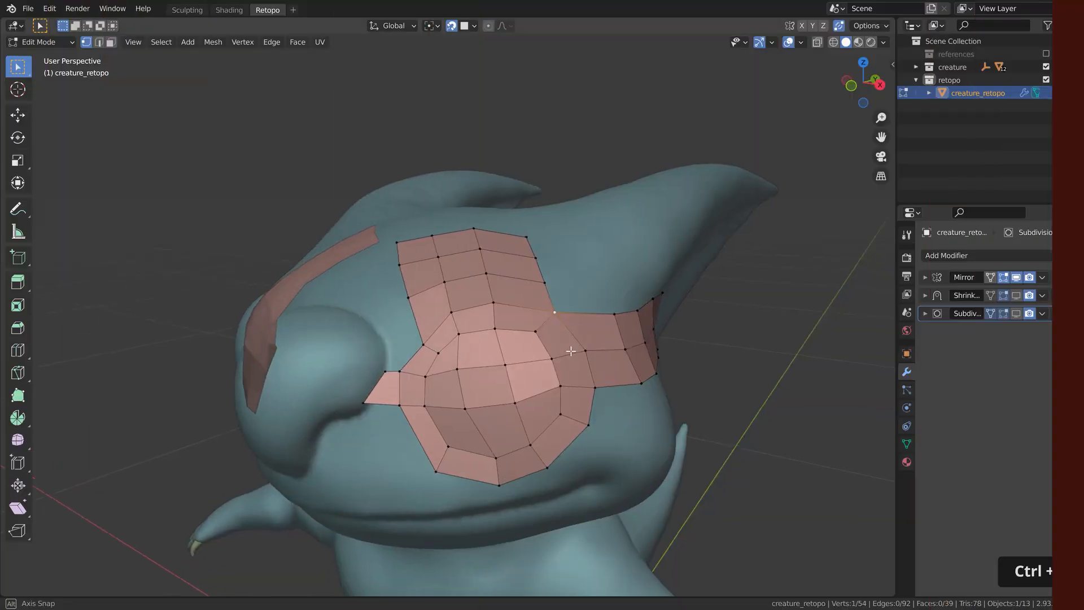
Step: Search the add-ons in Preferences for "loop", enable Mesh: LoopTools and display its tools in the viewport
ctrl+middle_drag(587, 373, 596, 350)
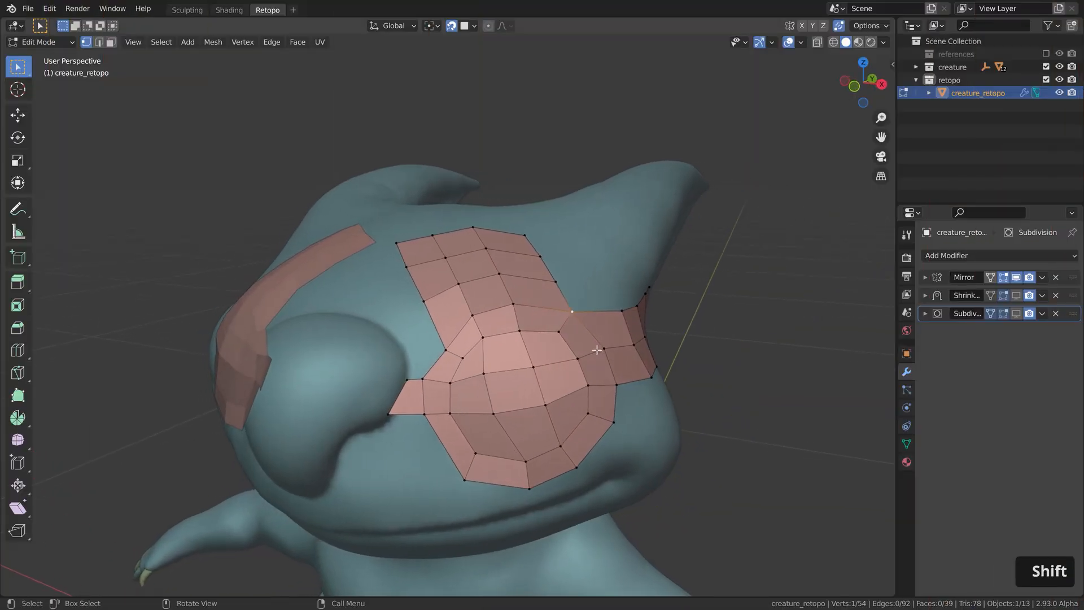
key(F4)
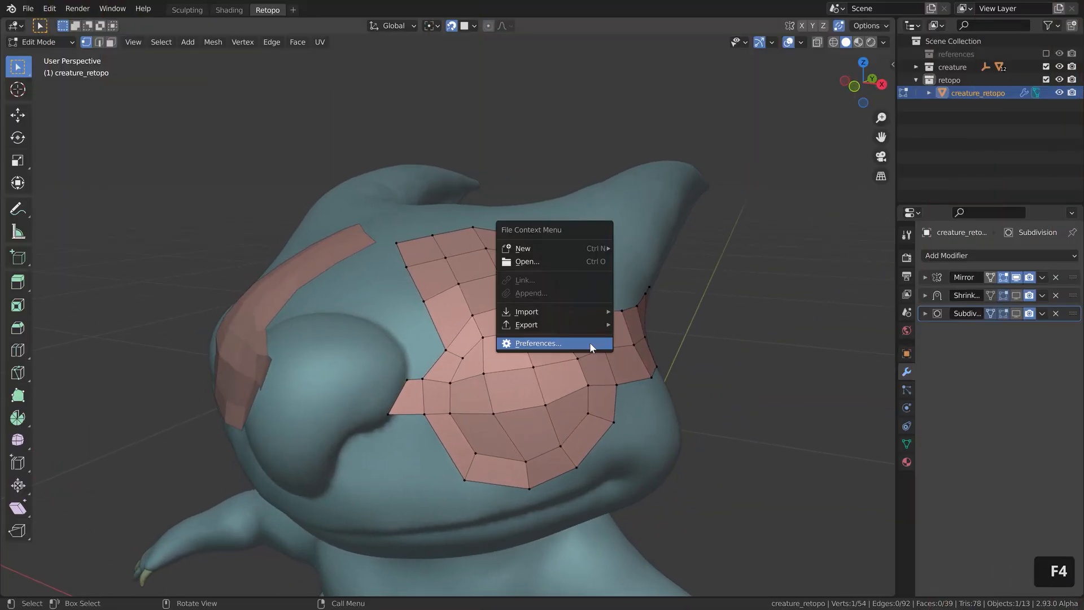
click(552, 343)
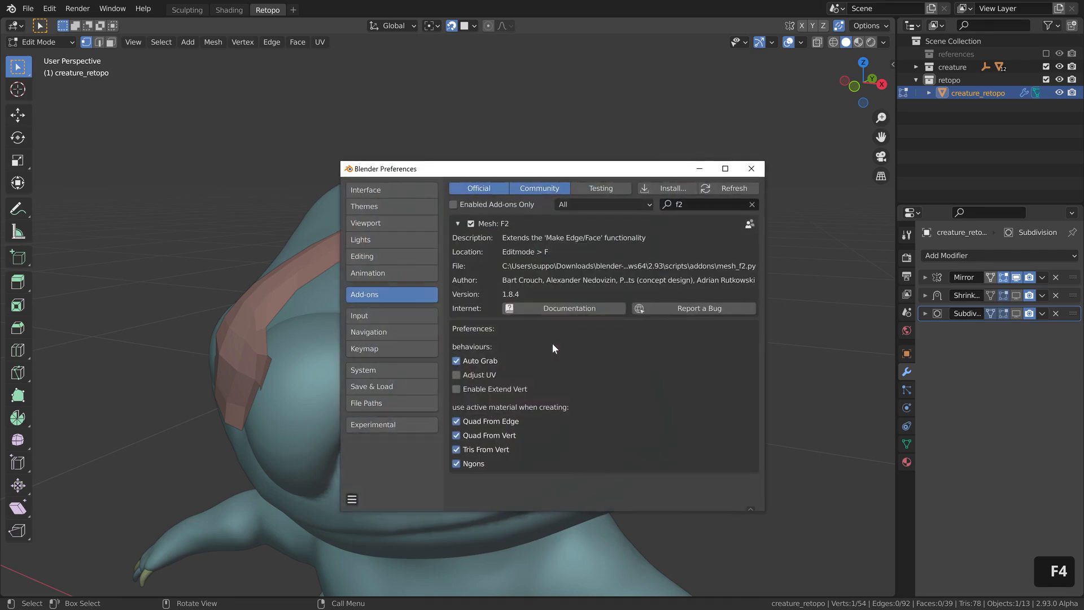
click(697, 207)
text(loop)
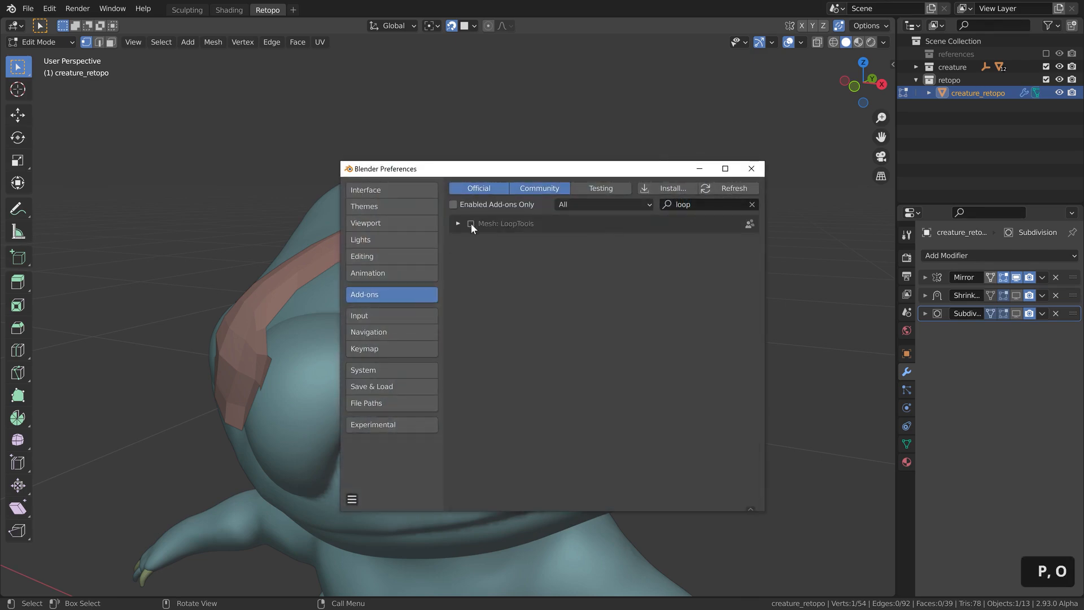
click(752, 169)
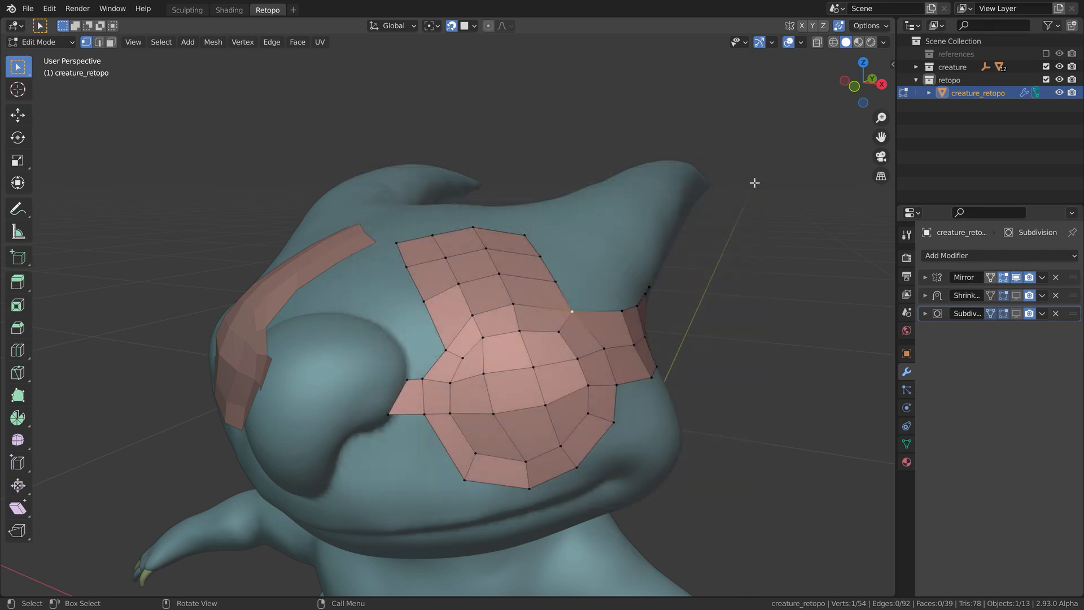
key(n)
click(889, 251)
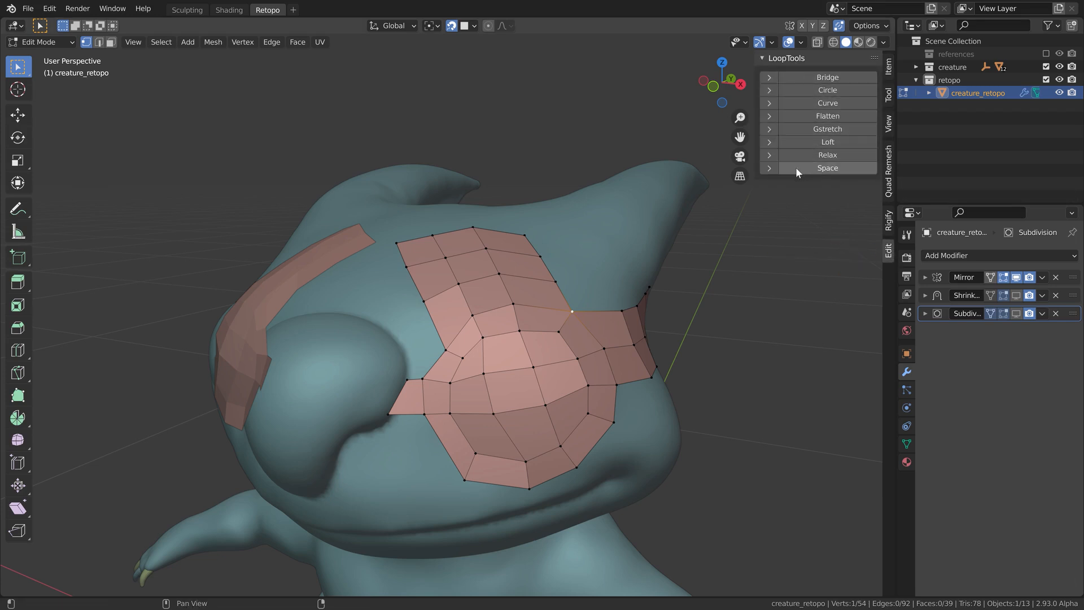
Step: Select the vertex path from the eye loop up to the forehead patch's upper edge and even out its spacing with LoopTools Space
shift+middle_drag(457, 395, 500, 381)
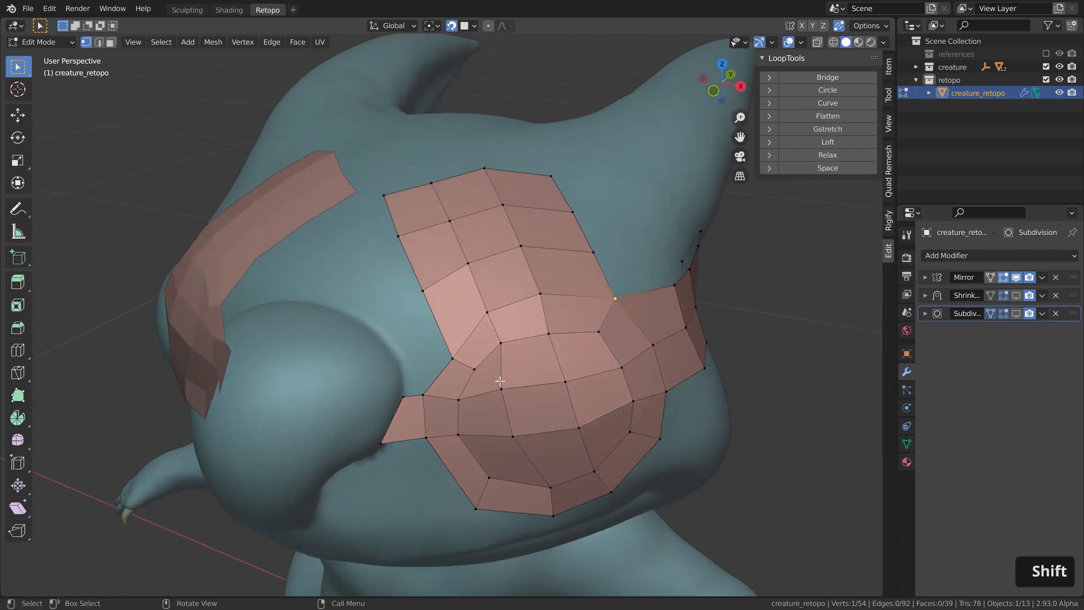
ctrl+click(436, 187)
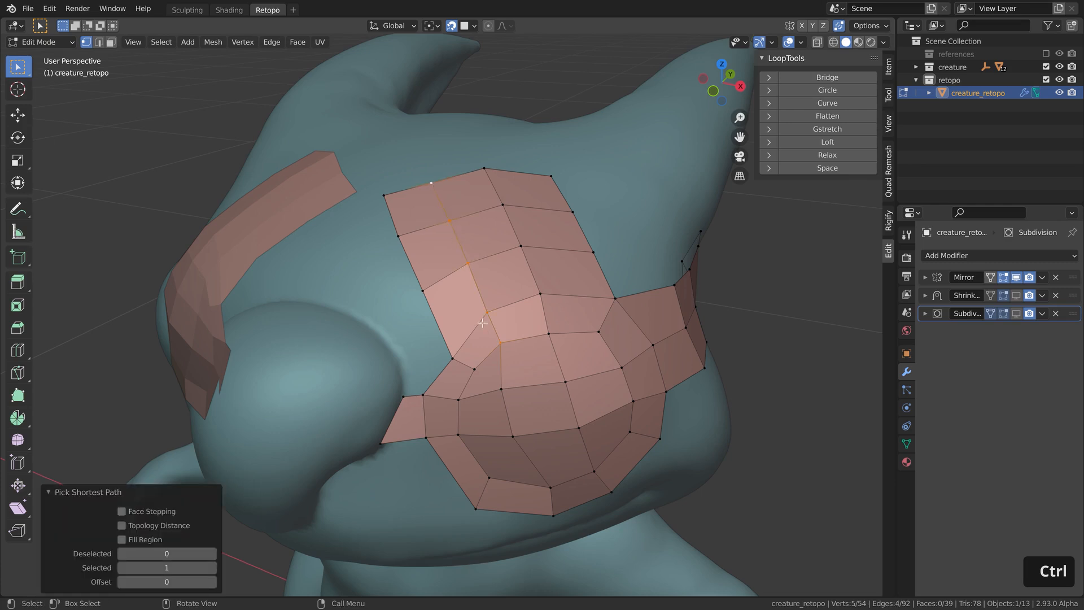
shift+middle_drag(444, 213, 479, 280)
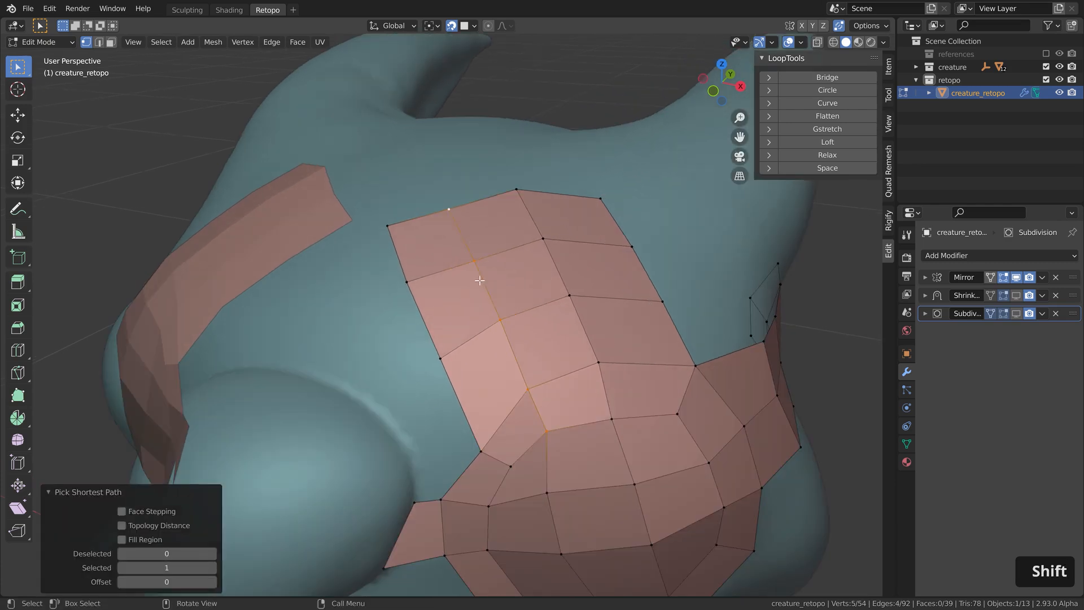
click(93, 490)
middle_drag(350, 338, 449, 281)
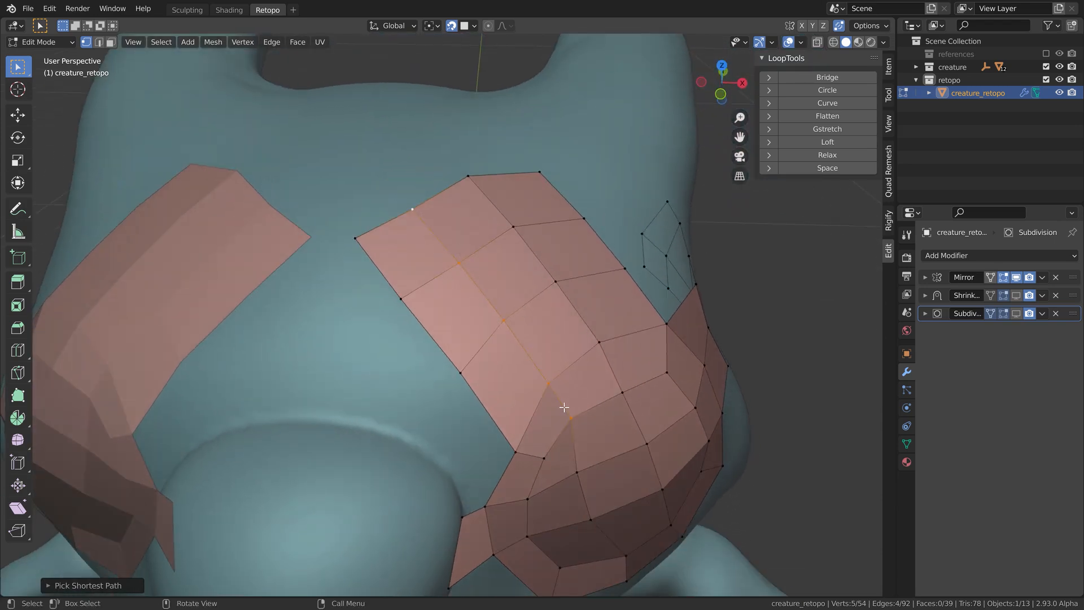
middle_drag(564, 407, 598, 325)
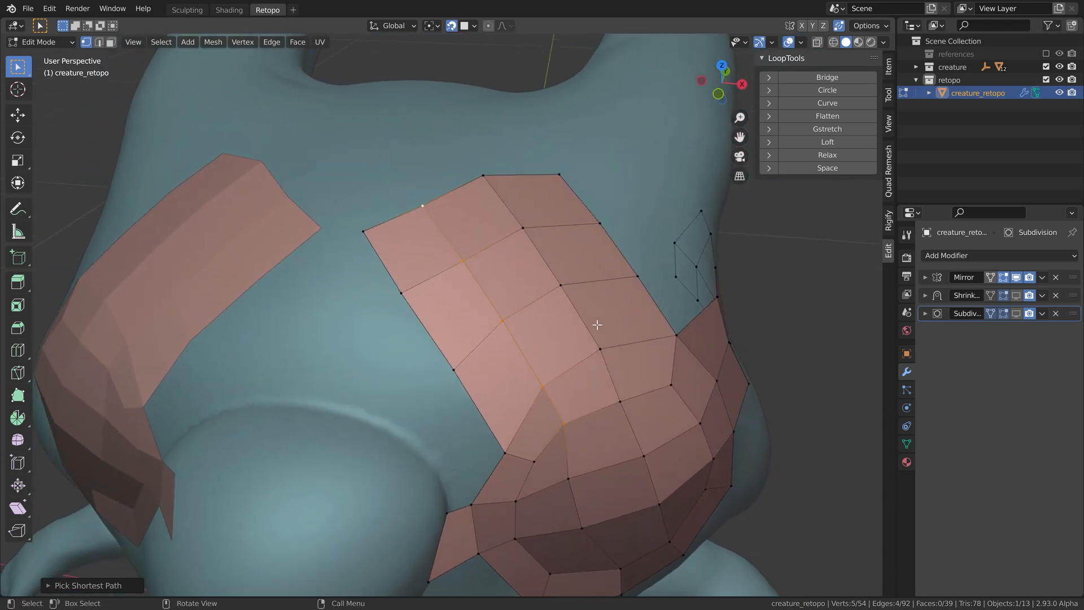
click(825, 168)
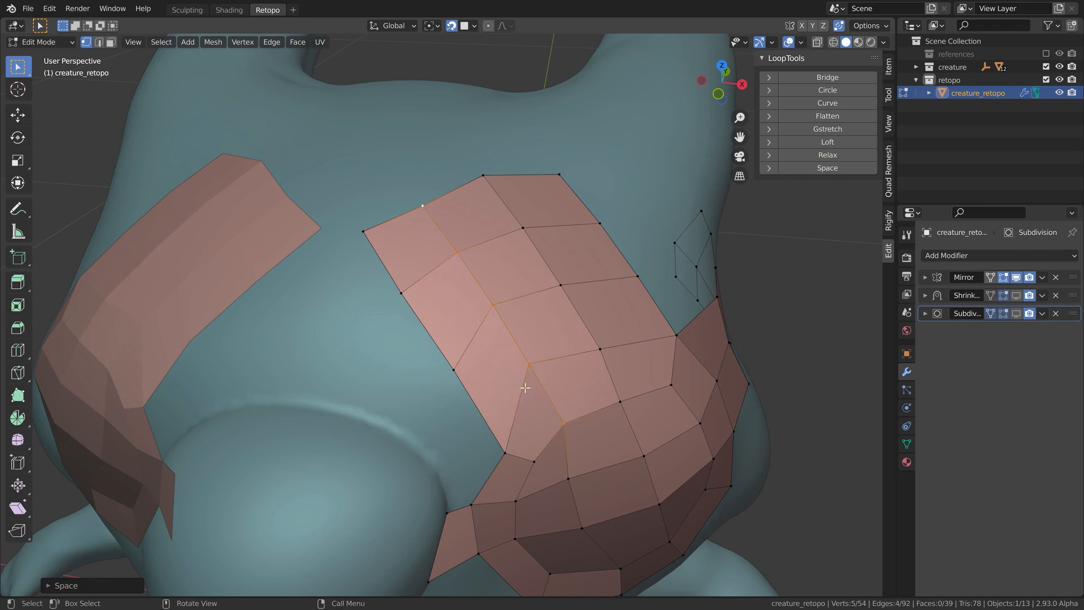
Step: Select the complete inner edge loop around the eye and round it with LoopTools Circle
scroll(539, 410, down, 2)
middle_drag(592, 409, 510, 327)
alt+click(527, 289)
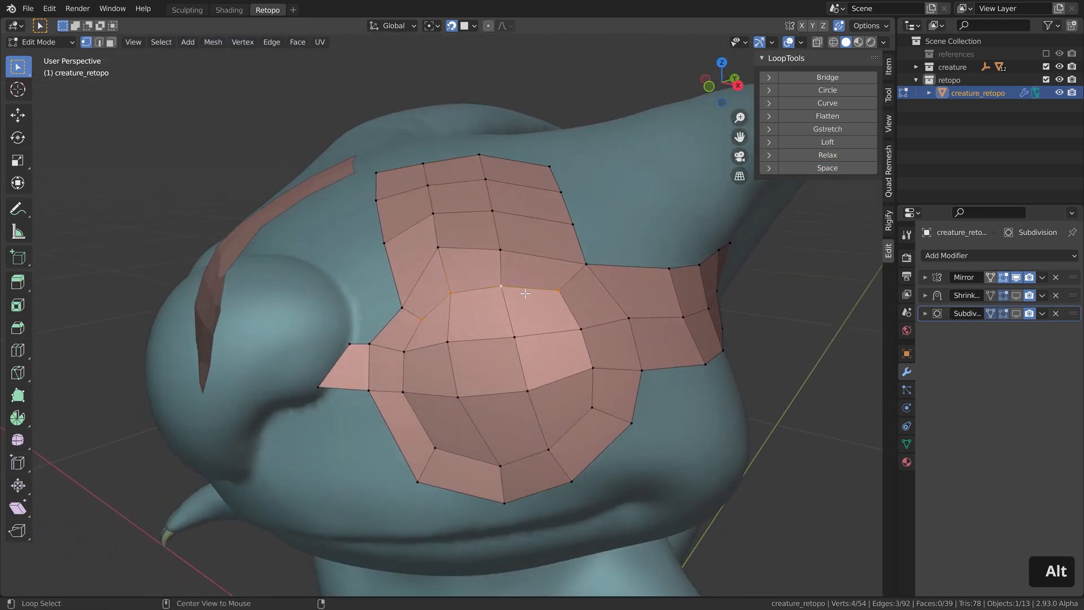
alt+shift+click(594, 395)
alt+shift+click(484, 464)
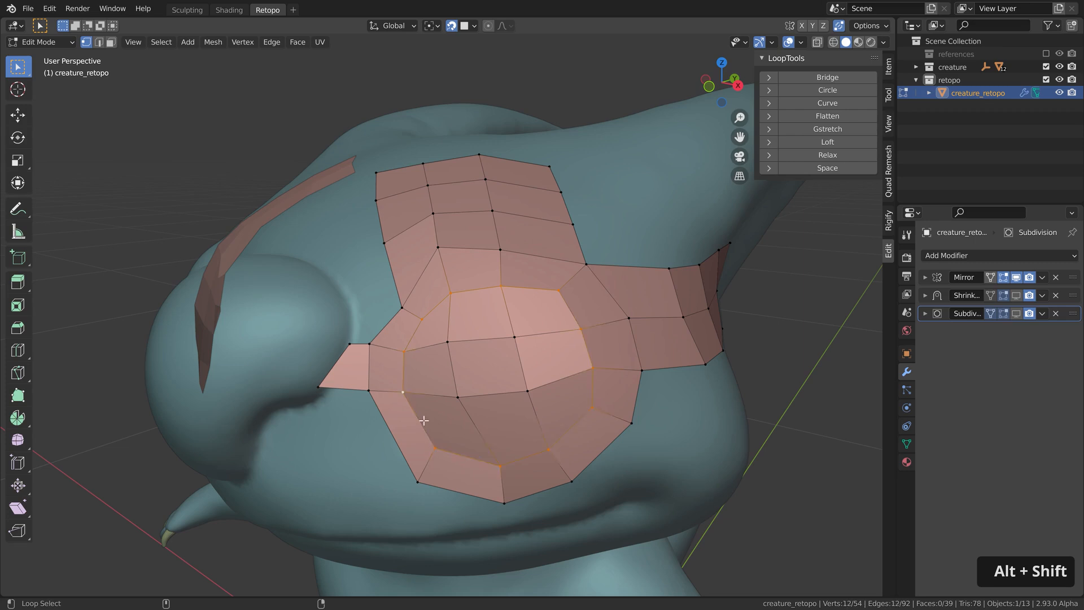
middle_drag(446, 420, 458, 411)
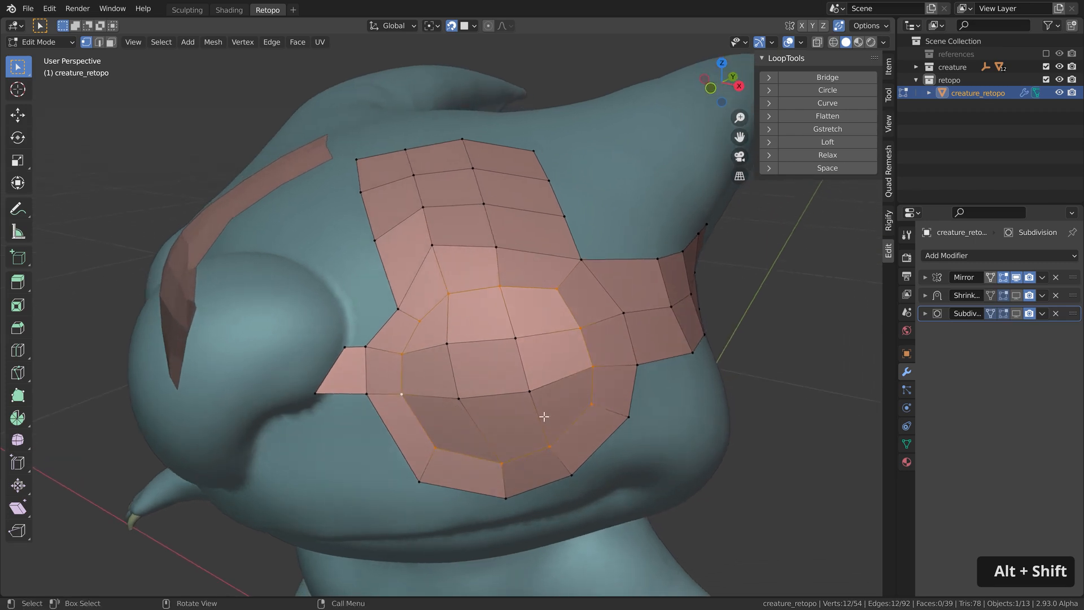
click(829, 91)
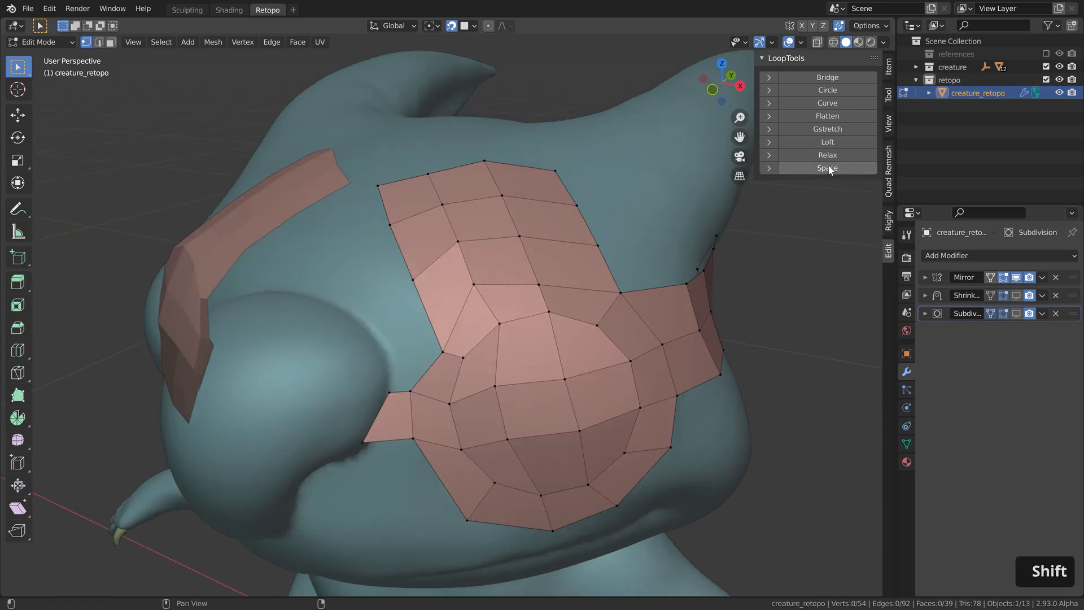
Step: Select the six-vertex path from inside the eye up to the forehead patch's upper edge, smooth it with LoopTools Relax and deselect everything
shift+click(496, 387)
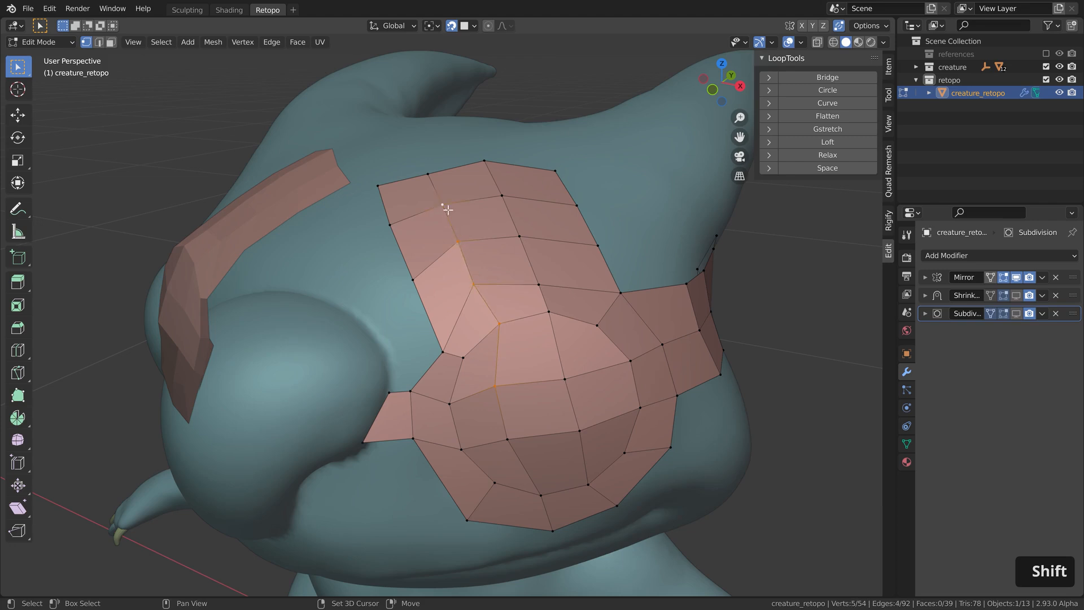
shift+click(429, 174)
middle_drag(430, 175, 495, 291)
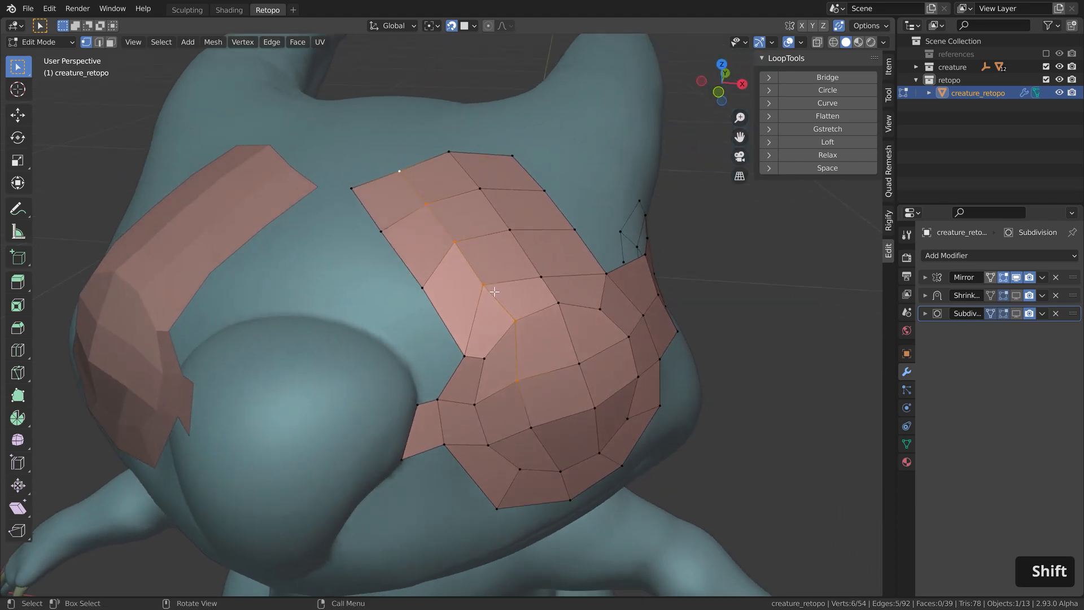
click(827, 156)
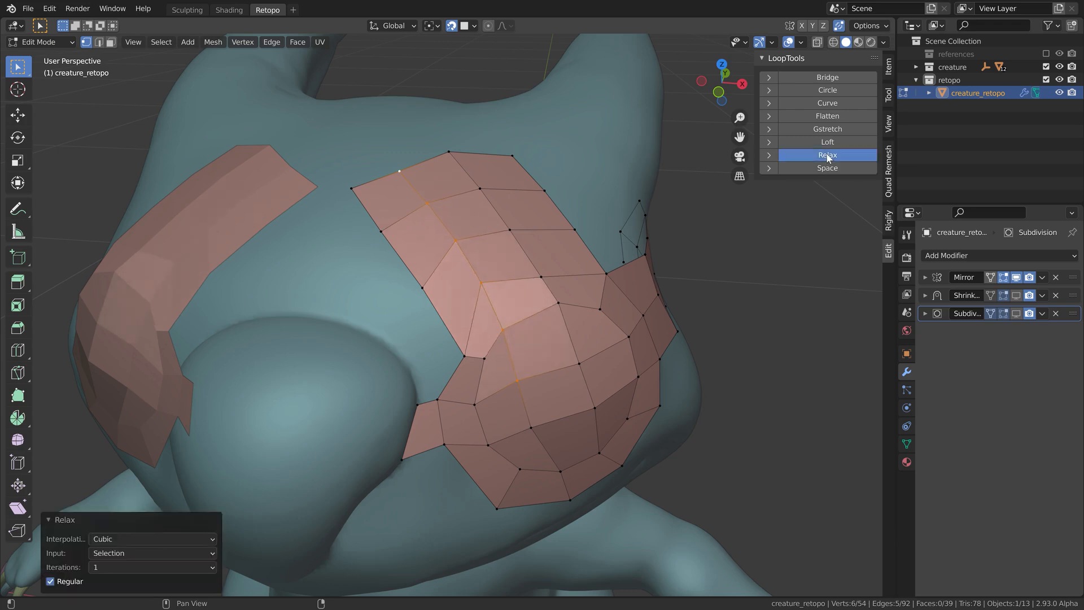
middle_drag(593, 363, 565, 335)
scroll(574, 364, down, 3)
scroll(563, 376, up, 3)
key(a)
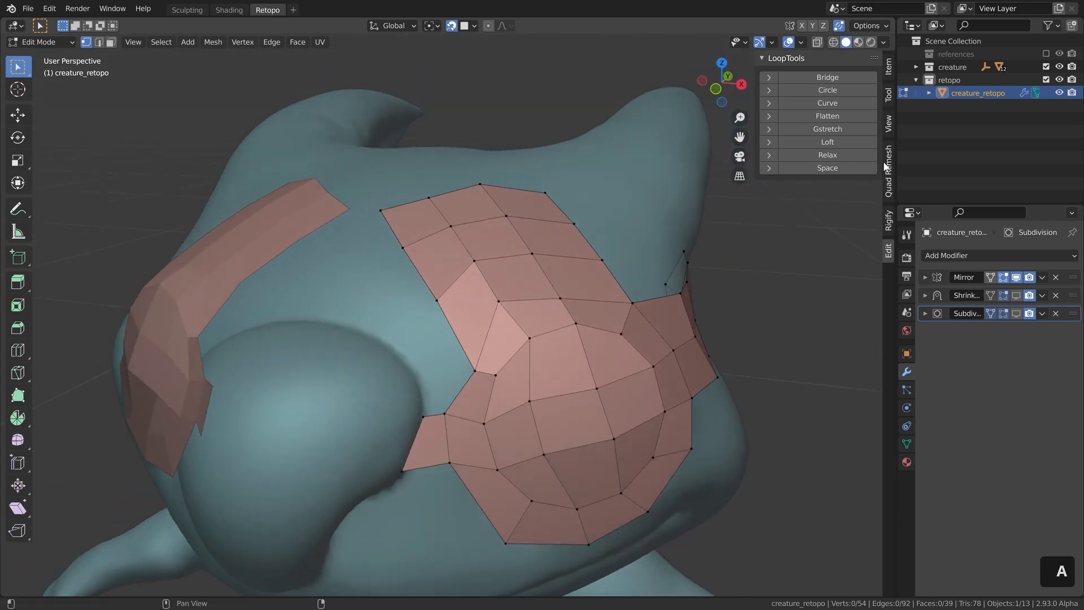
Step: Add the LoopTools Space command to Quick Favorites and call it from there
right_click(814, 165)
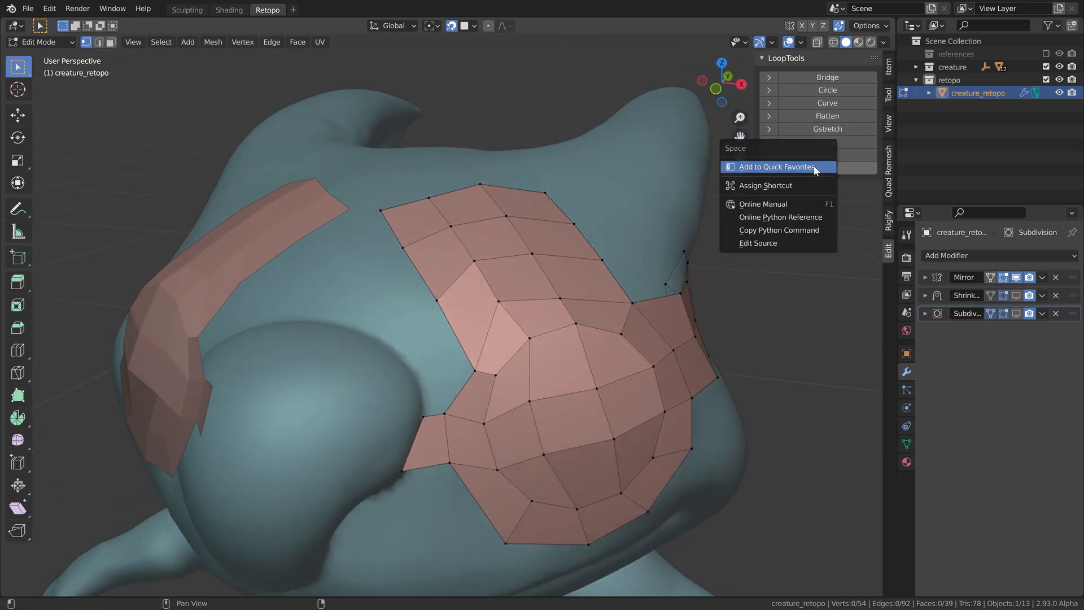
click(785, 167)
key(q)
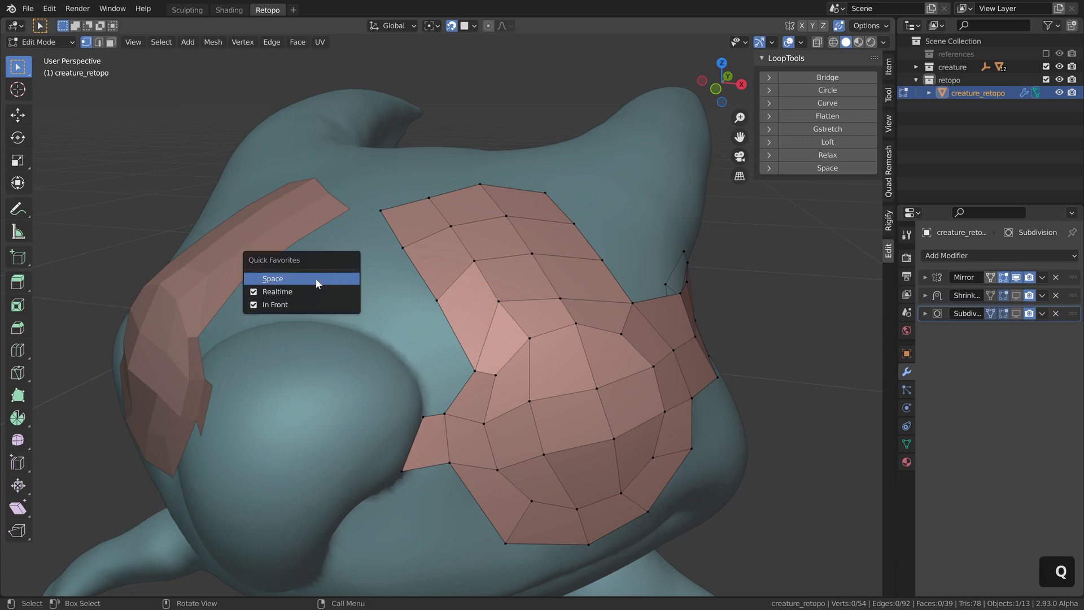
click(315, 278)
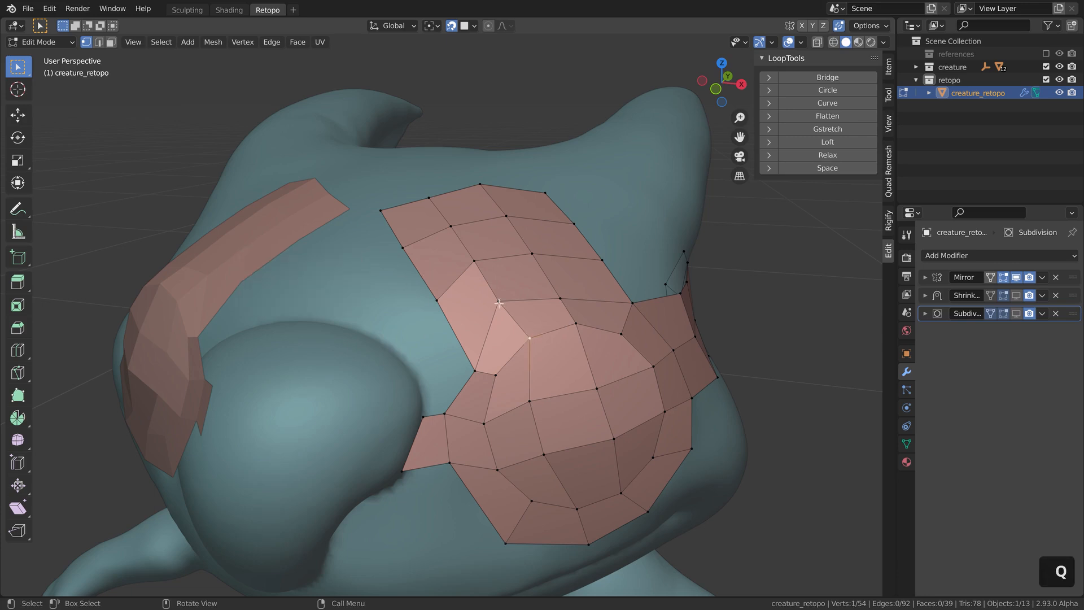
Step: Select the path from the eye loop to the forehead patch's upper edge and respace its vertices using Space from Quick Favorites
ctrl+click(429, 197)
key(q)
click(405, 279)
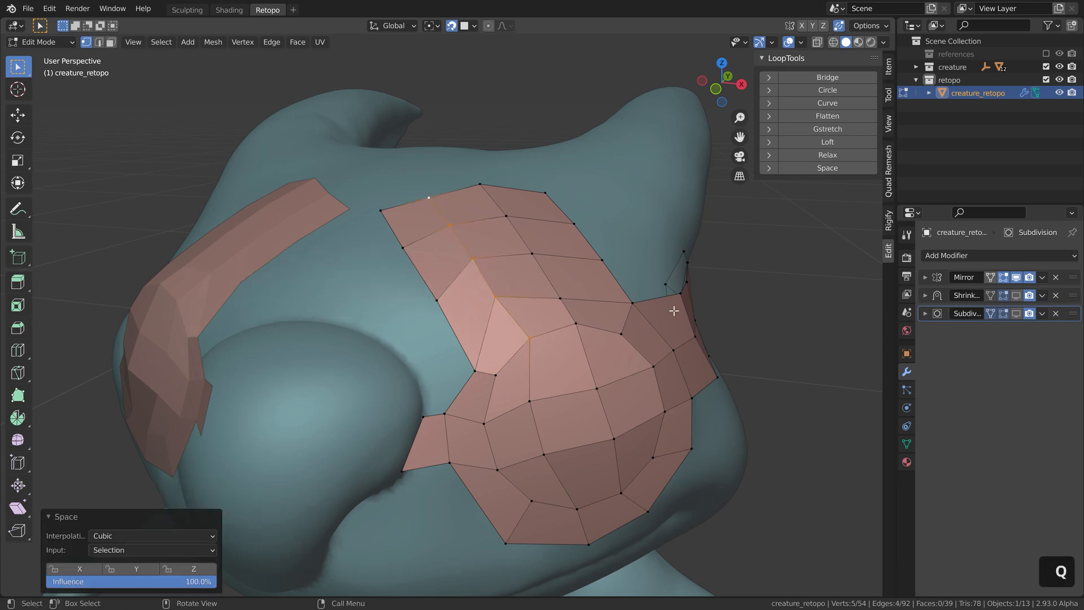
Step: Add the LoopTools Relax and Circle commands to Quick Favorites and hide the sidebar
right_click(830, 155)
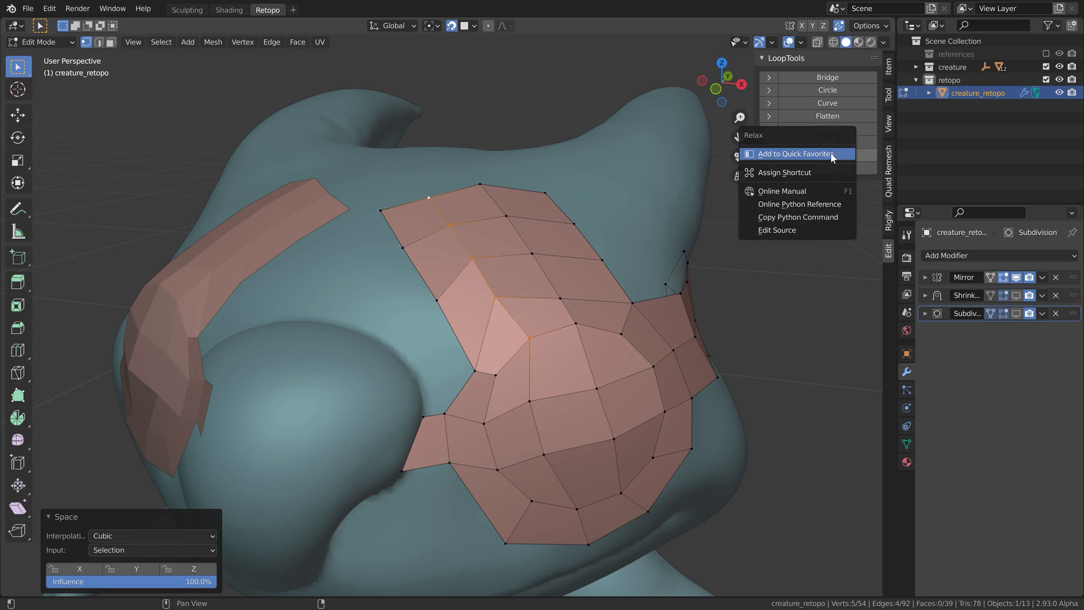
click(832, 155)
right_click(833, 91)
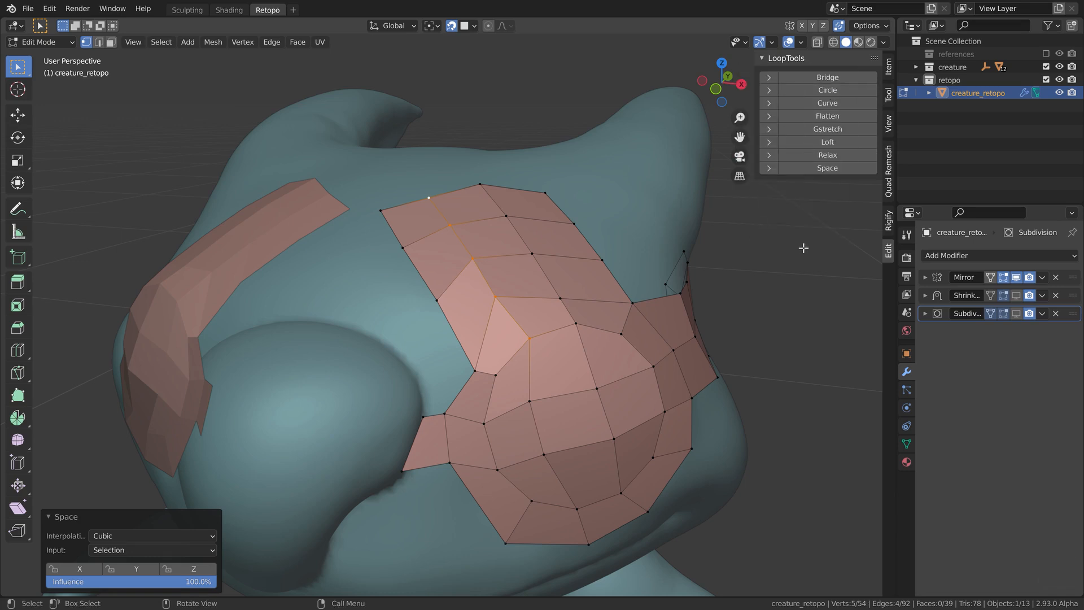
key(n)
scroll(701, 415, down, 3)
key(q)
middle_drag(702, 423, 647, 399)
click(619, 359)
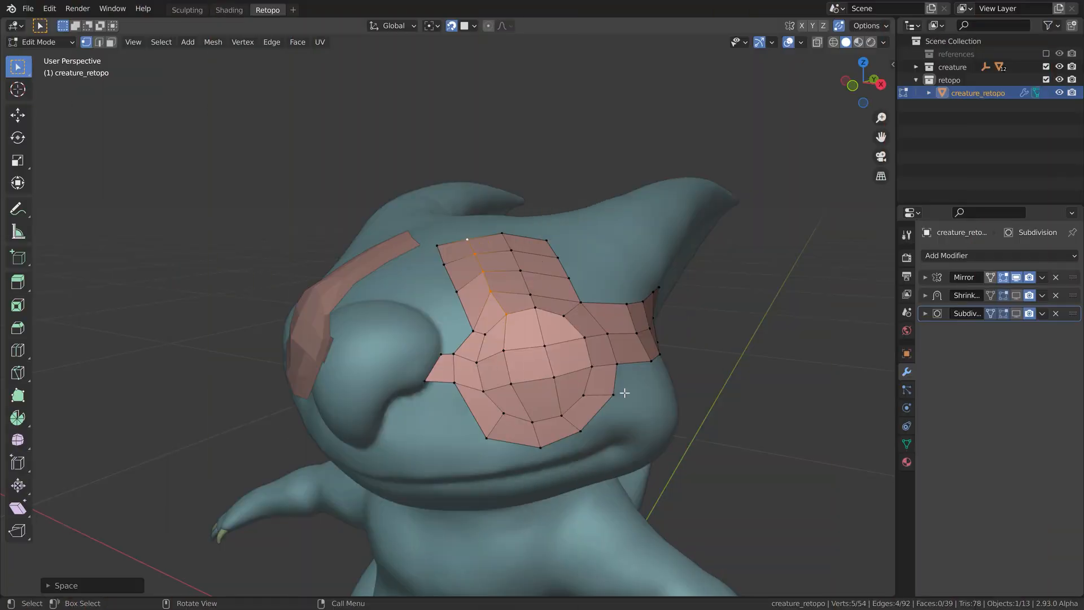
shift+middle_drag(625, 392, 546, 403)
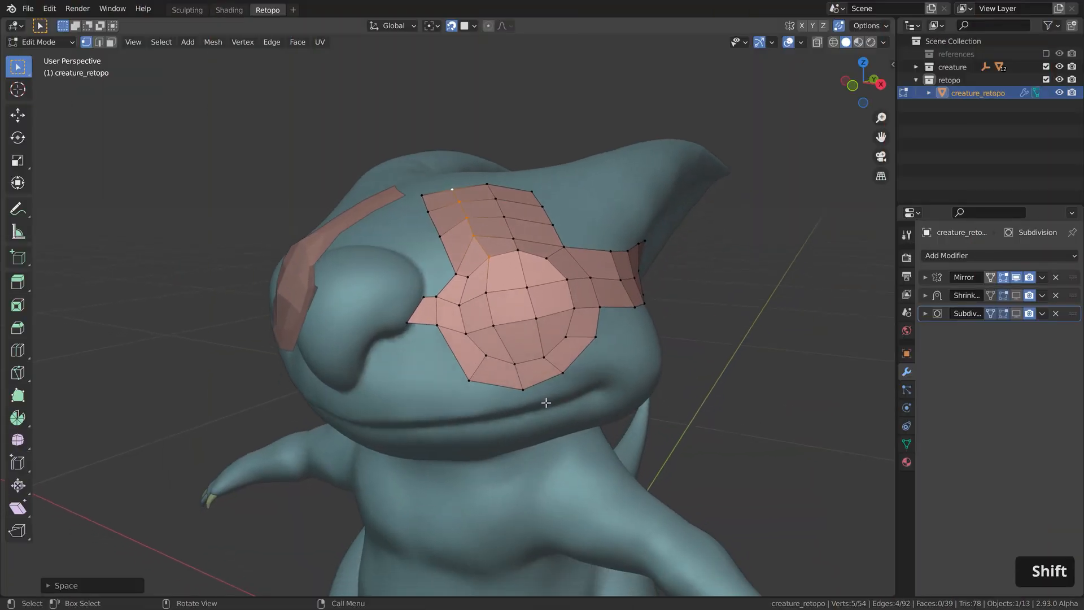
Step: Extrude two quads with Poly Build from the eye patch's lower inner edge towards the nose
click(17, 400)
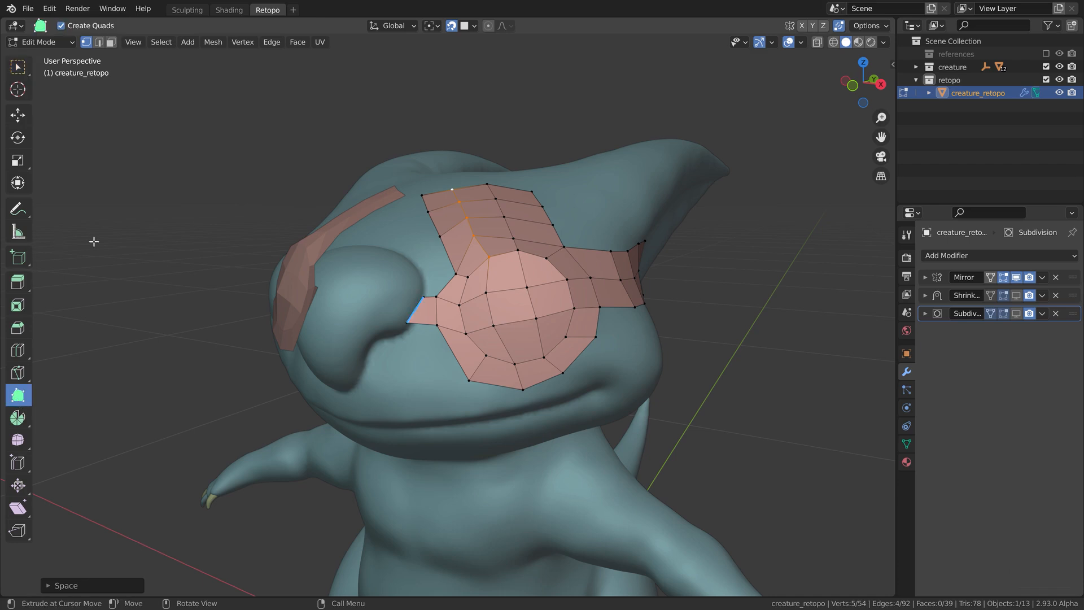
scroll(441, 346, up, 5)
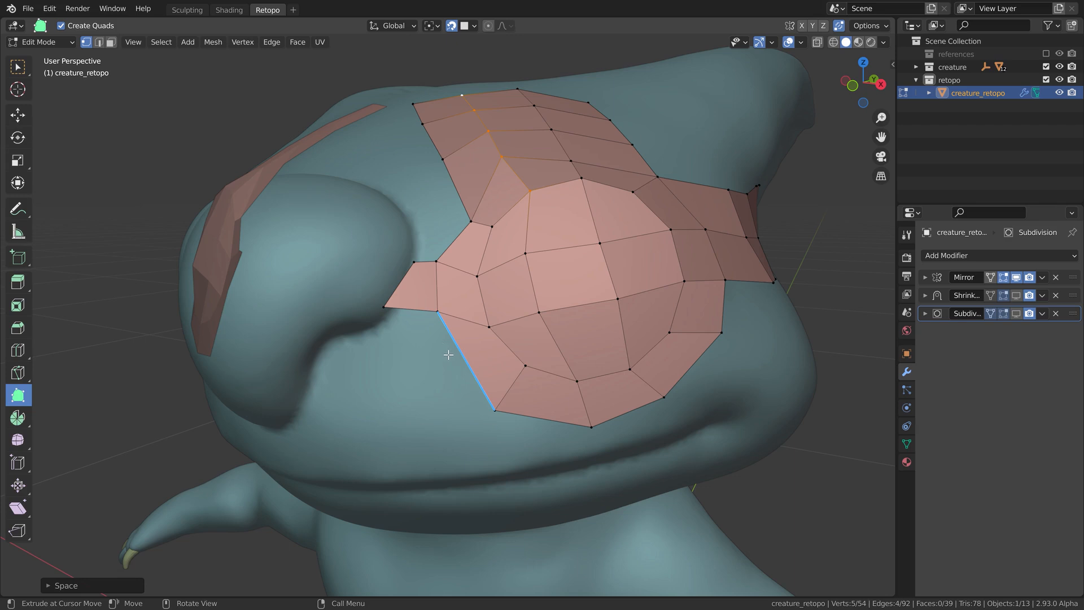
middle_drag(448, 354, 476, 355)
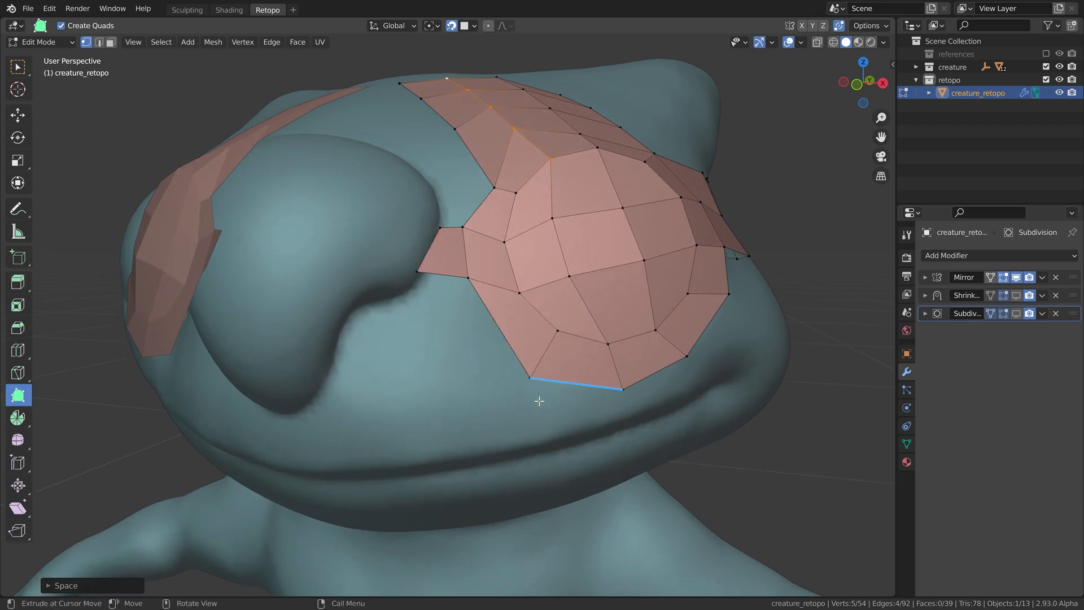
middle_drag(539, 401, 511, 363)
drag(495, 339, 367, 390)
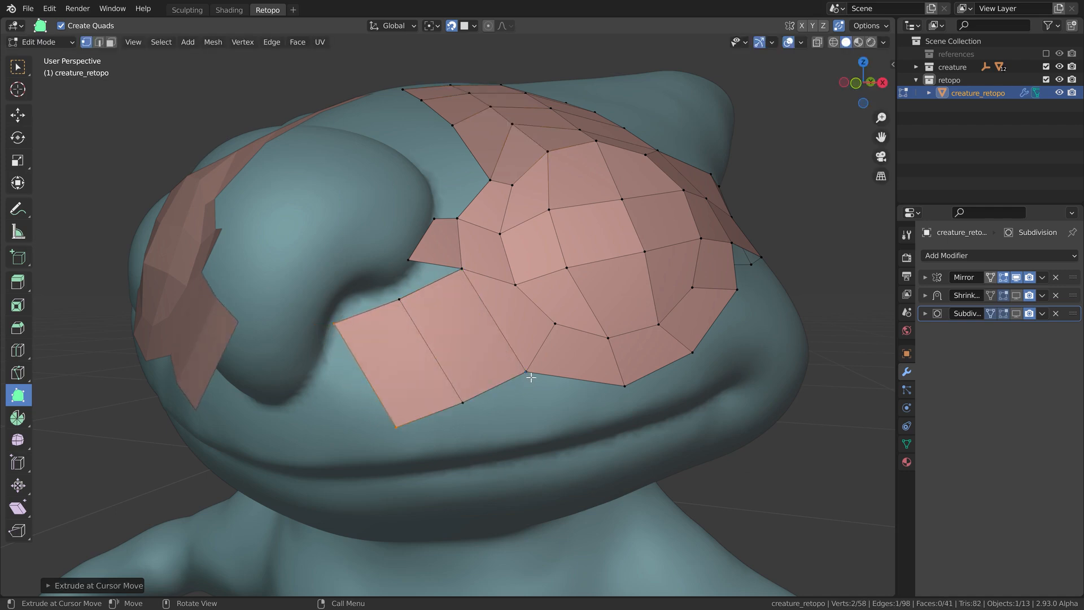
Step: Reposition the outer eye-loop vertices on the nose side with Poly Build to even out the loop
drag(531, 376, 530, 387)
mouse_move(467, 273)
mouse_down()
mouse_move(469, 302)
mouse_move(464, 292)
mouse_up()
drag(464, 223, 469, 236)
drag(530, 389, 525, 347)
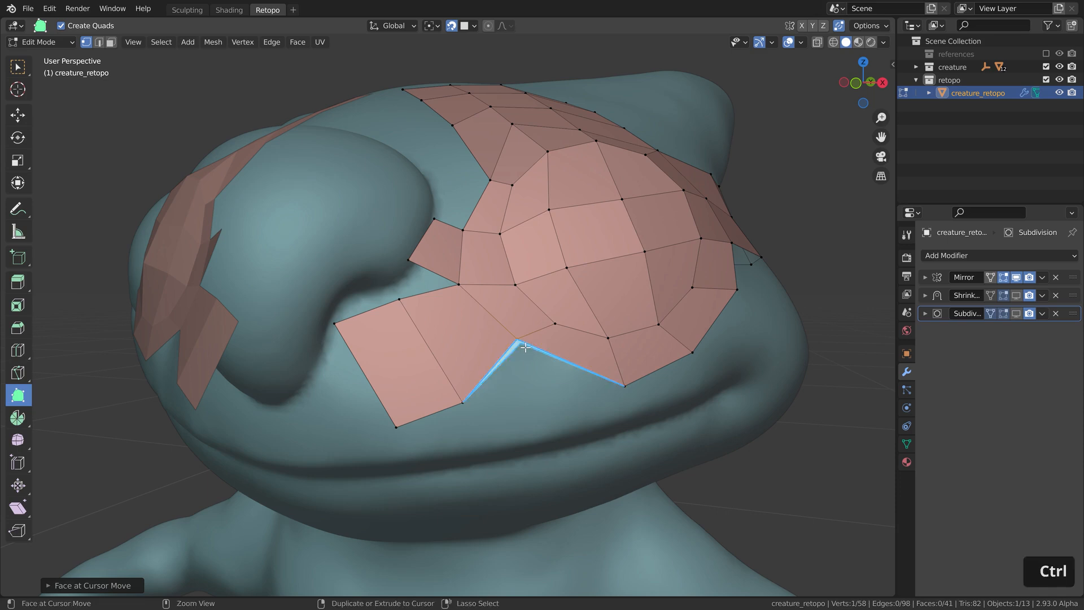
Step: Add two quads with Poly Build below the eye patch down to the mouth line, undoing the surplus one beside the nose
ctrl+drag(539, 405, 444, 470)
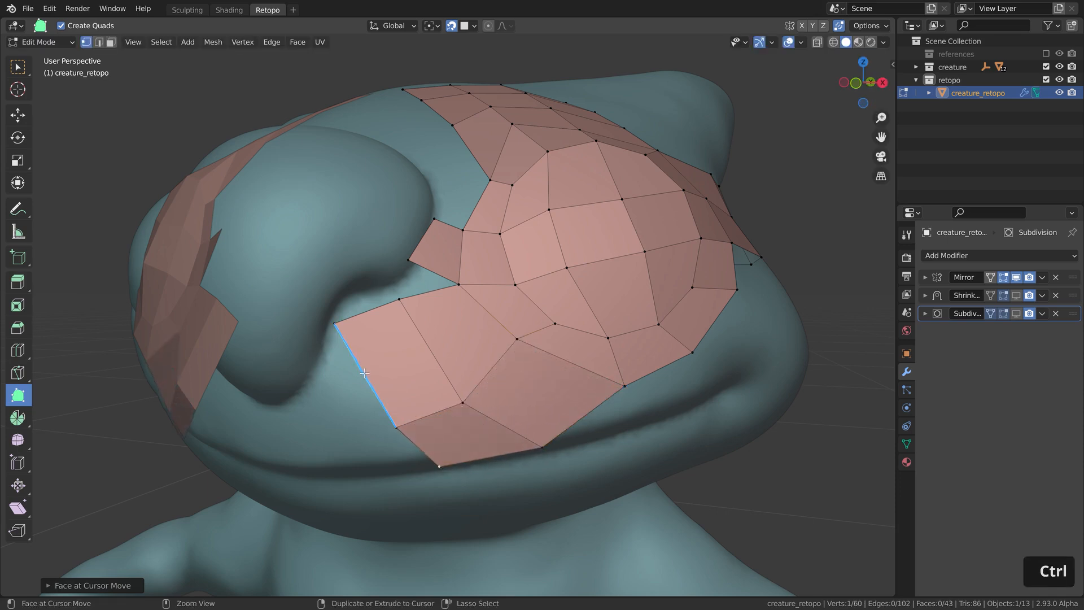
ctrl+drag(342, 381, 312, 402)
key(ctrl+z)
scroll(452, 427, down, 1)
shift+middle_drag(476, 422, 478, 386)
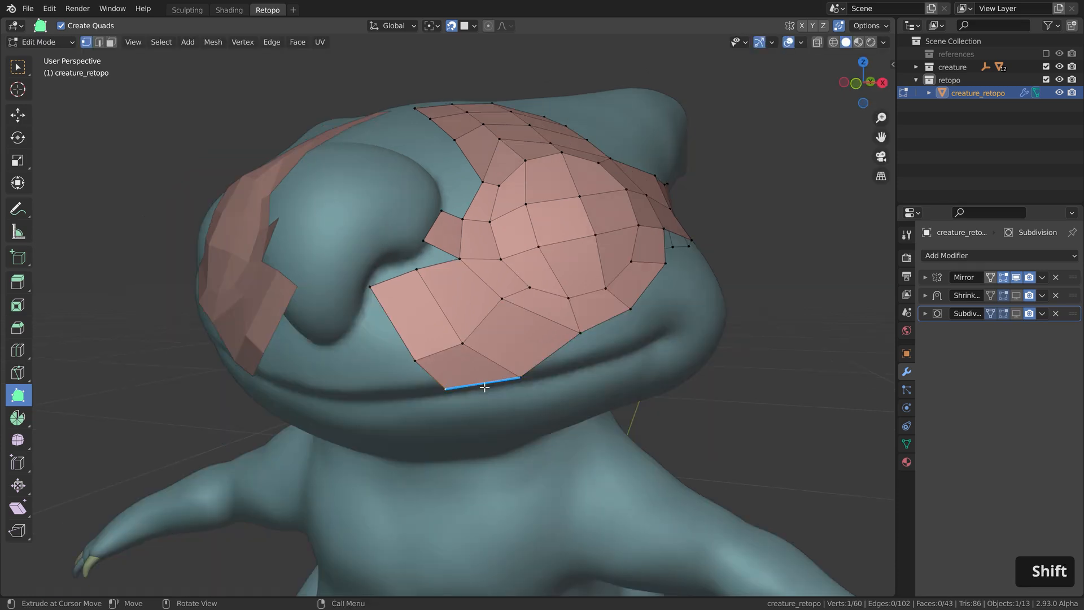
Step: Delete the four newly added quads between the eye patch, nose and mouth with Poly Build
shift+click(467, 372)
shift+click(435, 335)
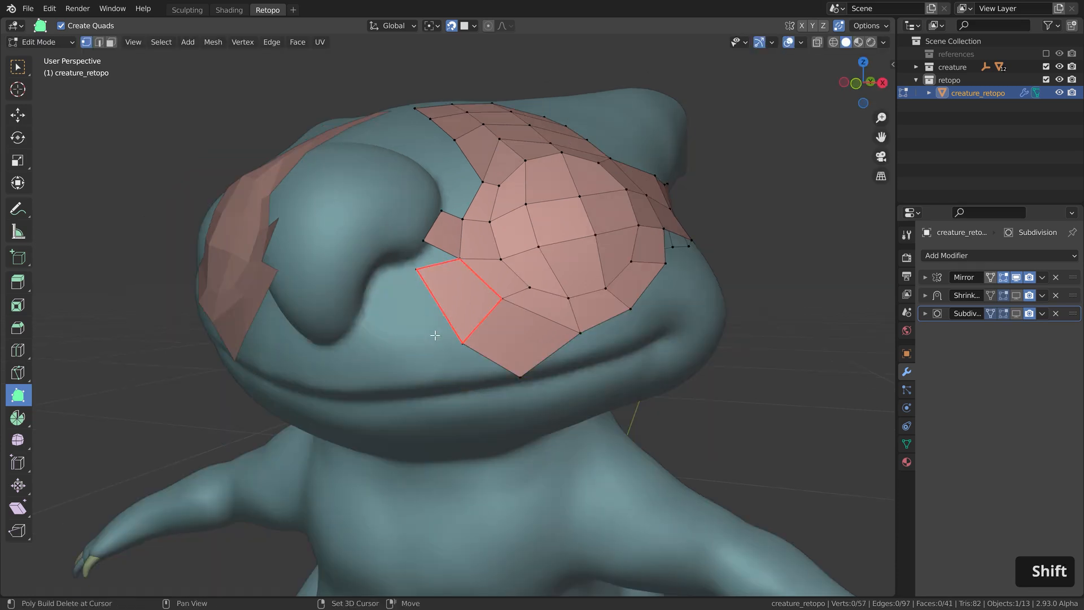
shift+click(467, 303)
shift+click(515, 342)
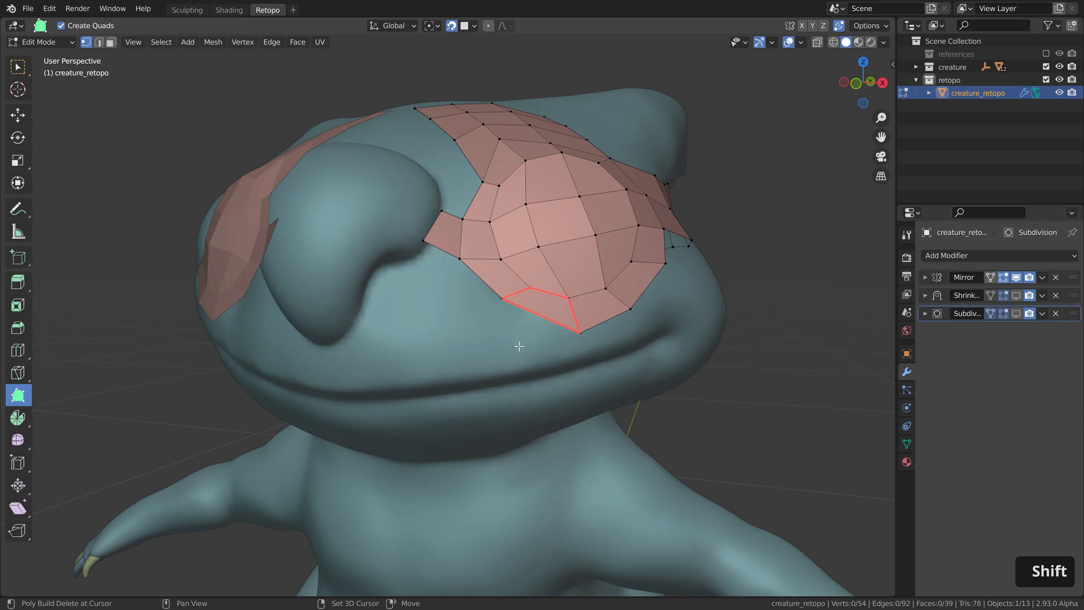
Step: Delete the quad between eye and nose and the whole forehead patch above the eye with Poly Build
shift+click(446, 239)
middle_drag(479, 138, 476, 184)
shift+middle_drag(476, 184, 448, 347)
shift+click(437, 419)
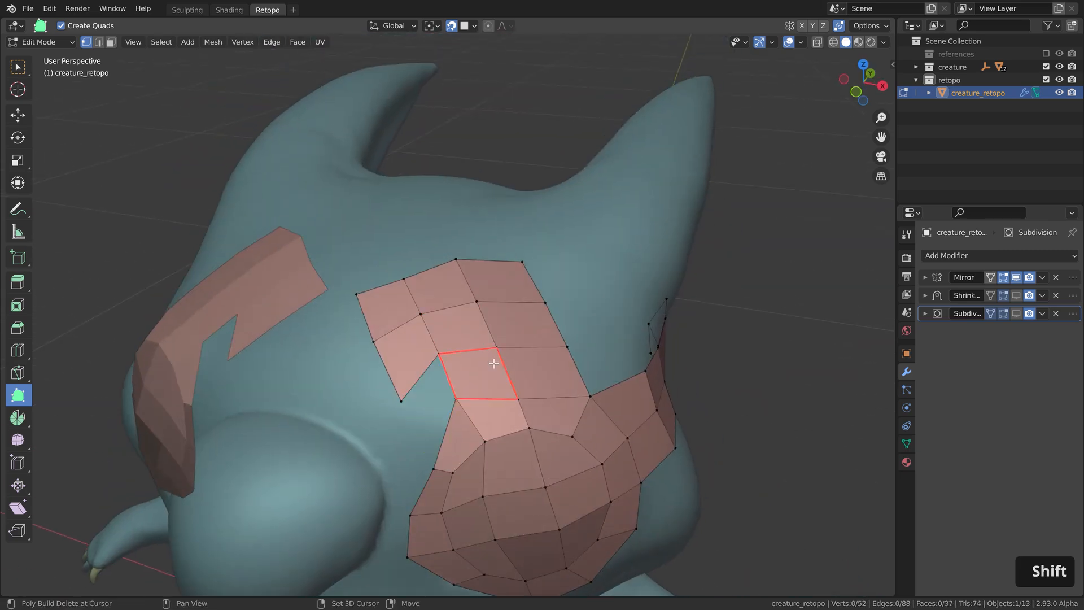
shift+click(495, 363)
shift+click(543, 373)
shift+click(458, 329)
shift+click(522, 325)
shift+click(404, 357)
shift+click(497, 282)
shift+click(439, 290)
shift+click(389, 310)
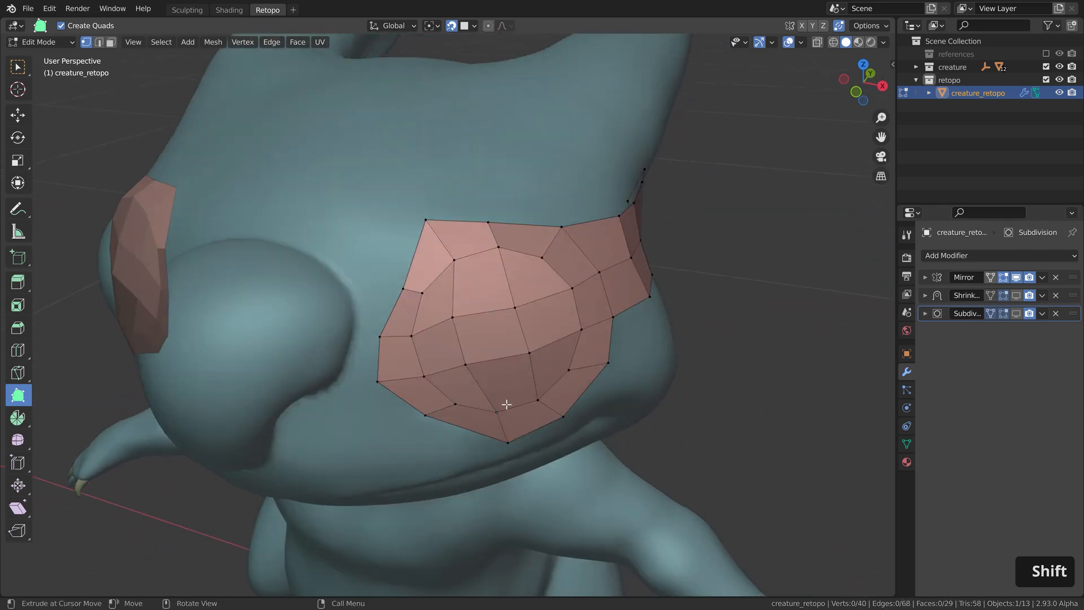
Step: Switch to the selection tool and move the outer eye-loop vertex on the upper nose side outward
middle_drag(507, 405, 488, 382)
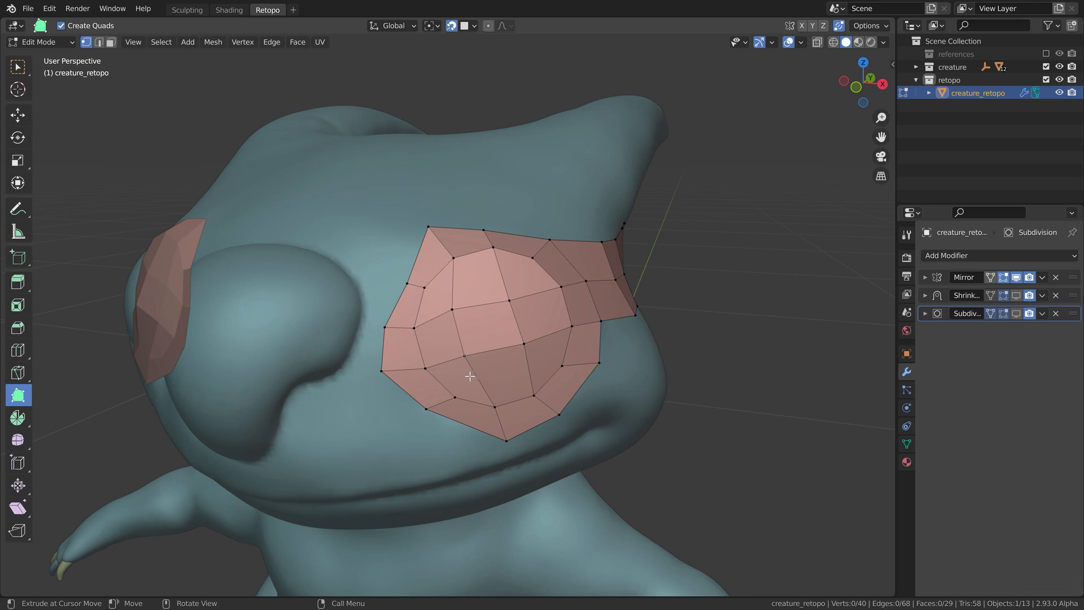
shift+middle_drag(469, 376, 432, 391)
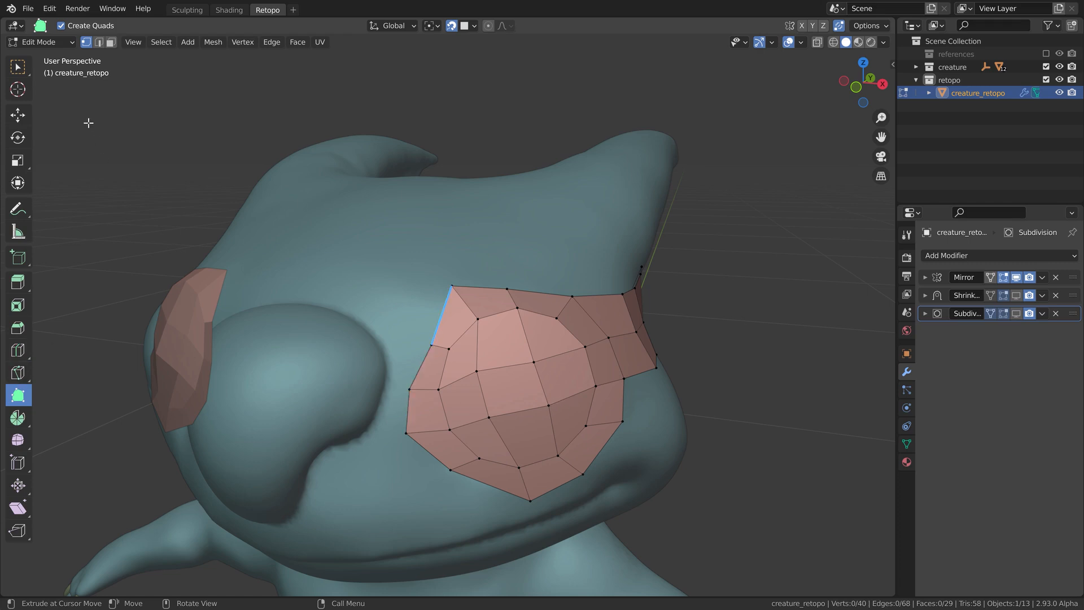
click(23, 66)
click(432, 345)
key(g)
click(440, 389)
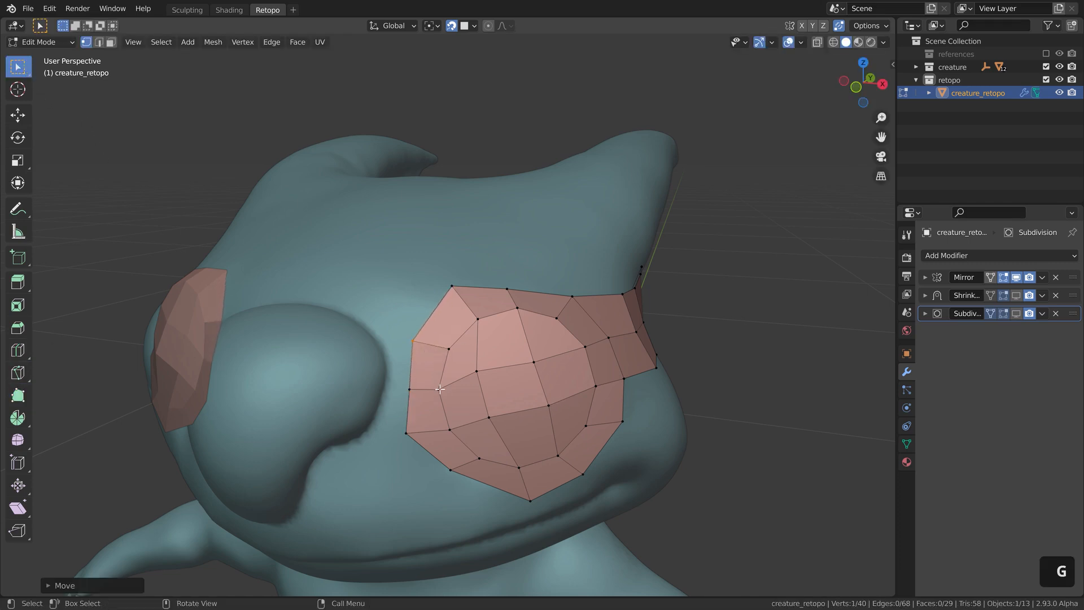
click(406, 389)
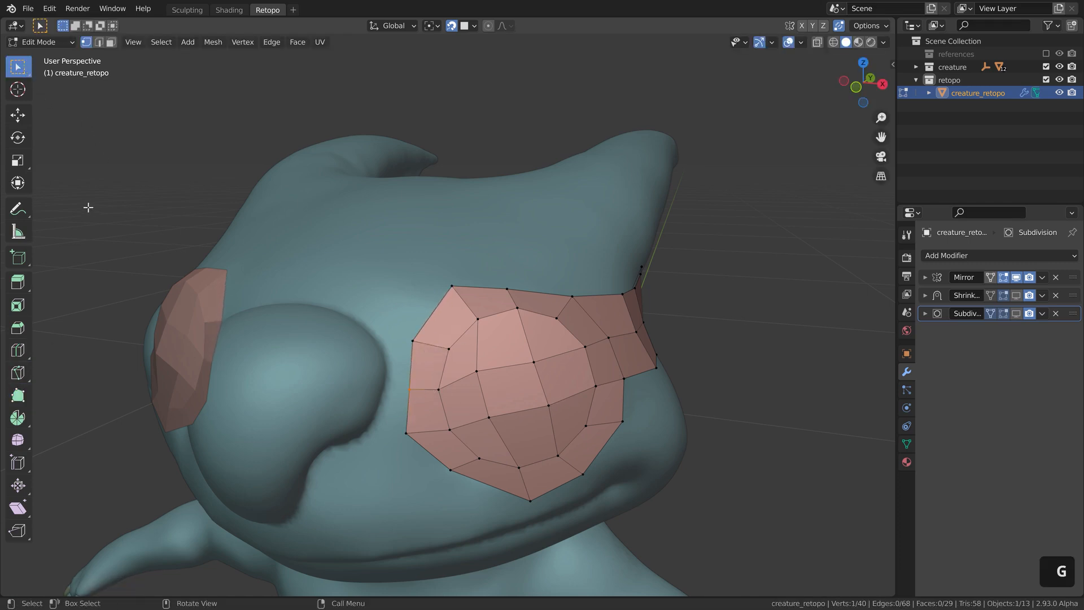
click(19, 396)
scroll(404, 415, up, 8)
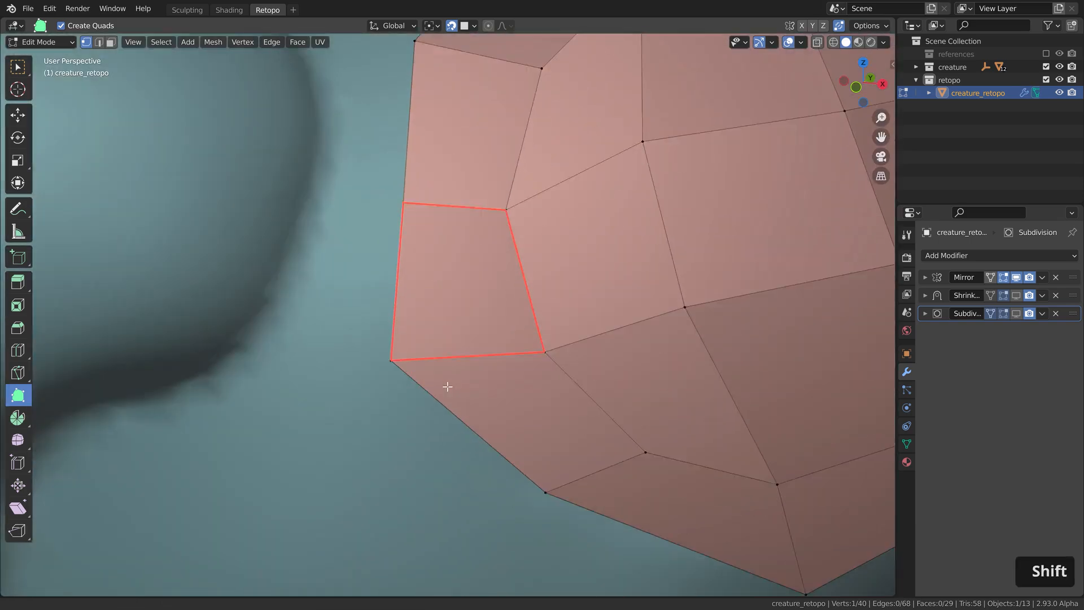
scroll(448, 387, down, 6)
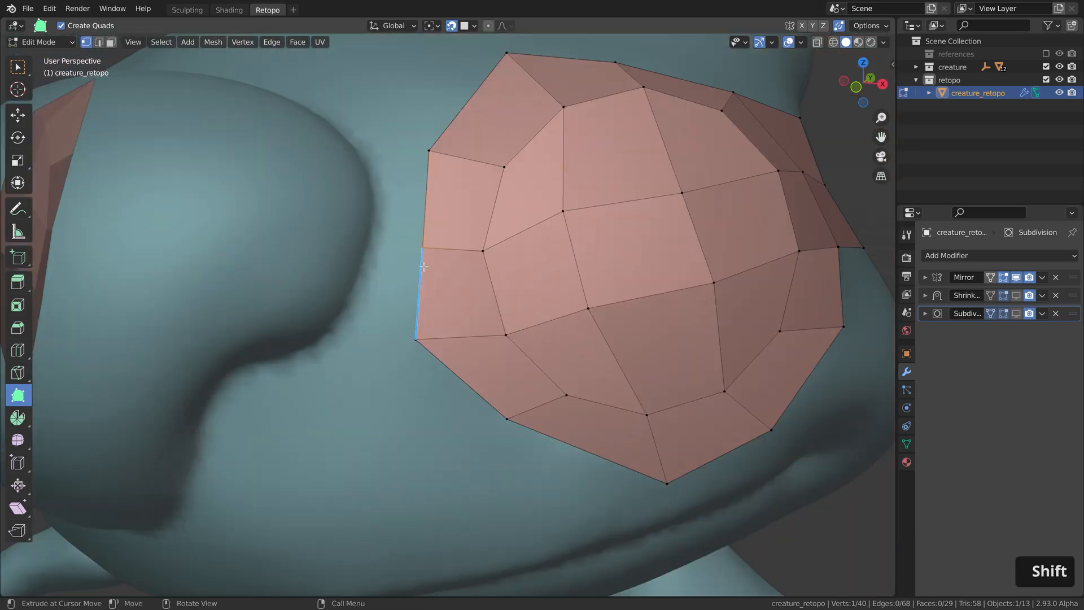
scroll(422, 320, down, 2)
shift+middle_drag(432, 279, 441, 332)
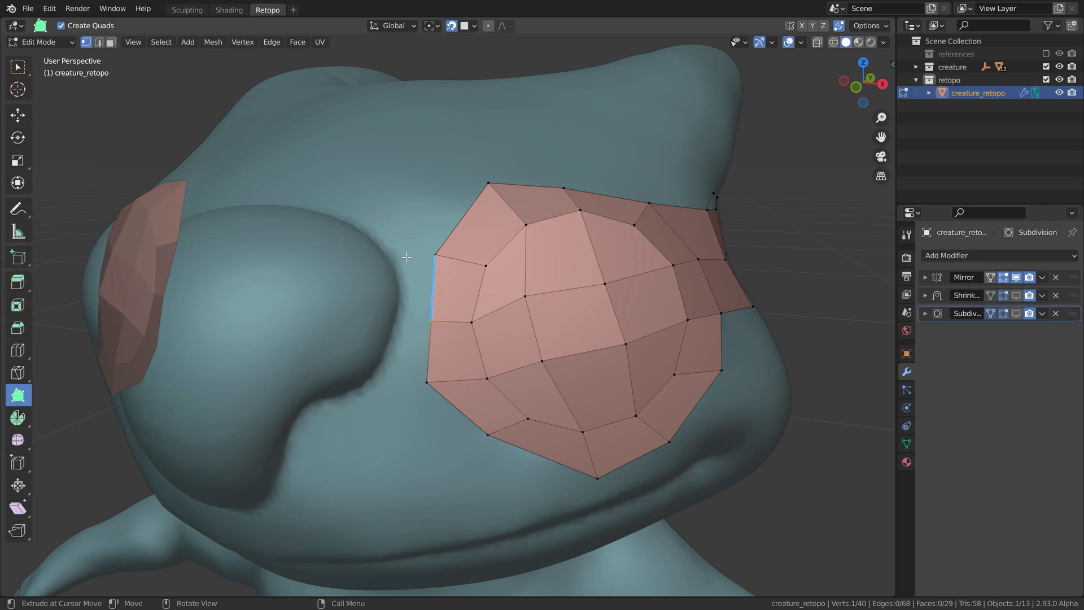
scroll(385, 259, down, 3)
Step: Extrude the eye loop's upper inner edge across the nose bridge to the mirror centre and divide the strip with two loop cuts
click(17, 67)
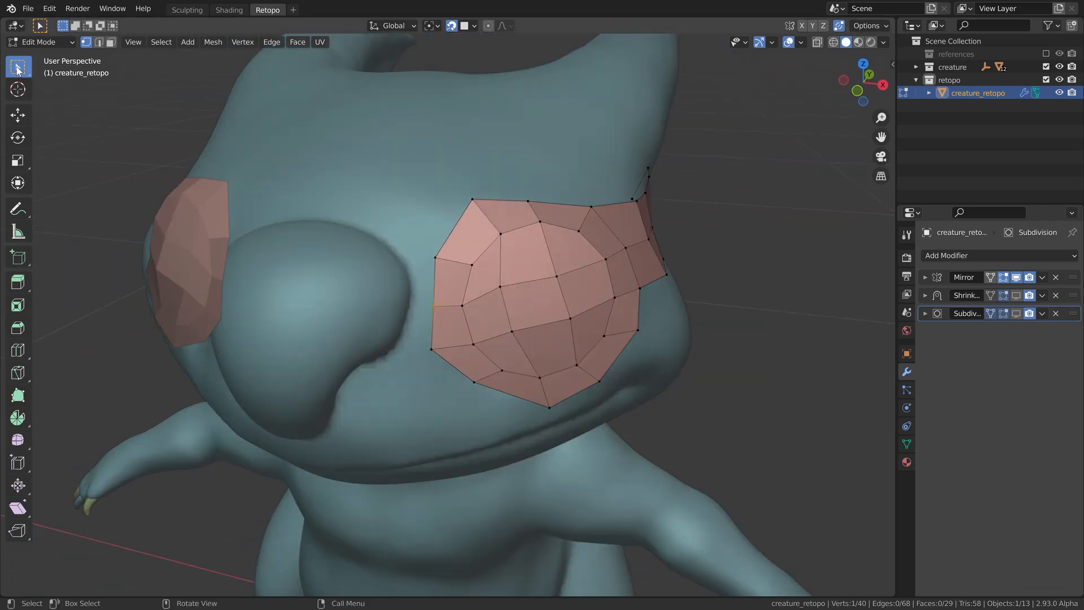
shift+click(436, 258)
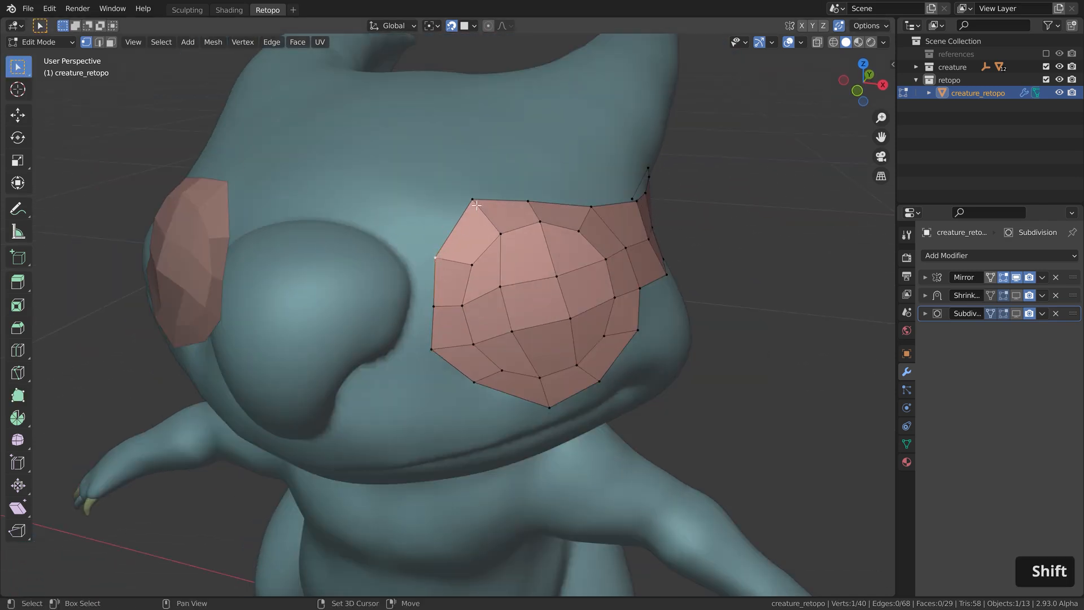
key(e)
click(329, 216)
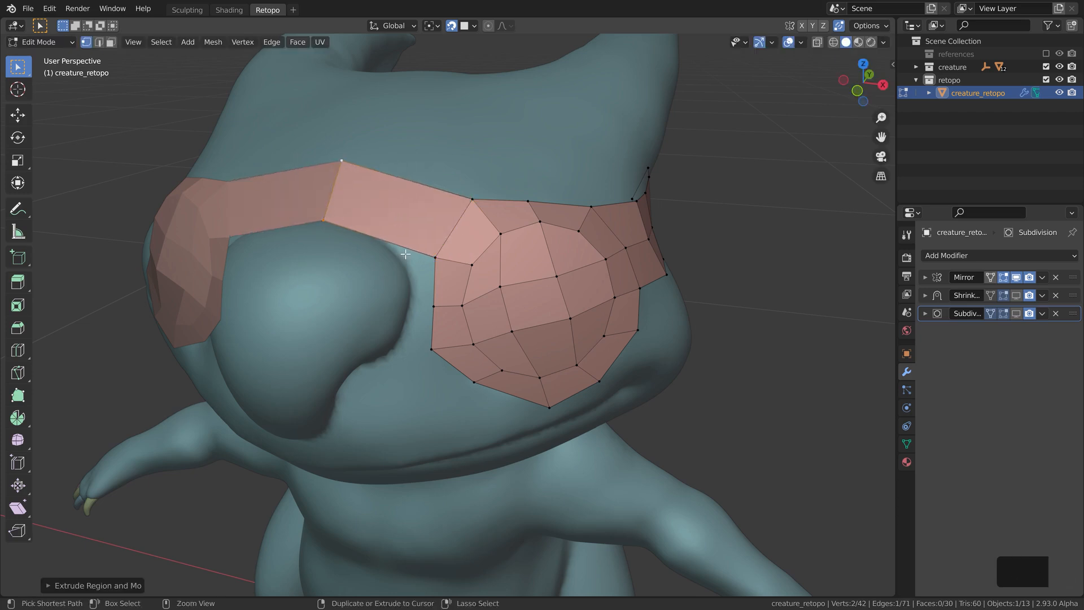
key(ctrl+r)
scroll(403, 237, up, 1)
click(406, 241)
Step: Move the nose-bridge strip's new vertices and centre-line corner so the strip follows the sculpted brow evenly
key(g)
click(411, 235)
click(330, 228)
key(g)
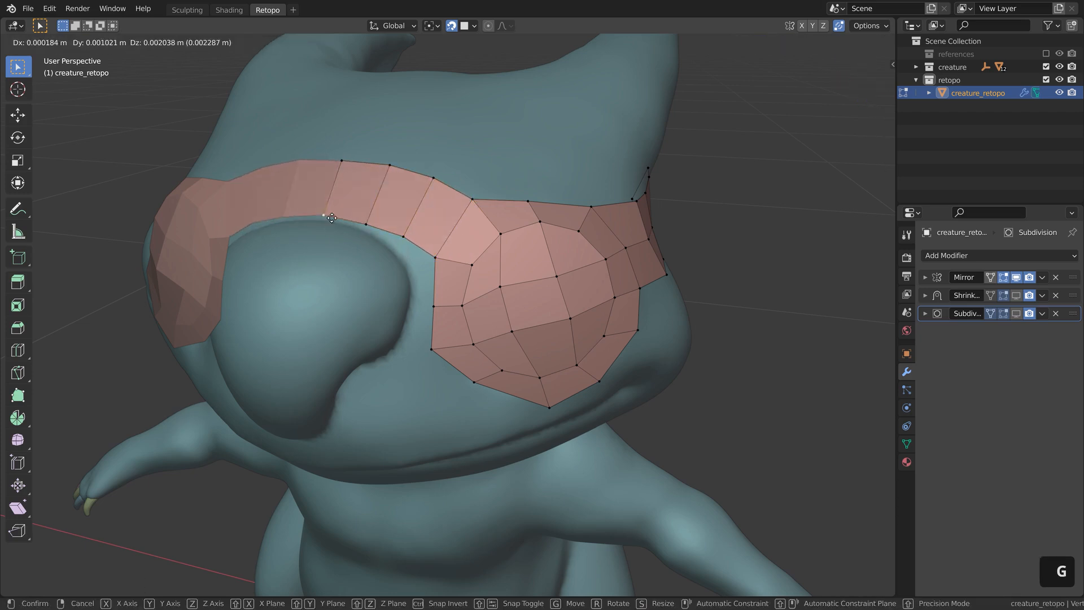
click(331, 221)
click(353, 163)
key(g)
click(354, 156)
Step: Fill a second row of three quads below the nose-bridge strip with F2 and reposition one of its lower vertices
scroll(535, 257, down, 1)
shift+middle_drag(517, 372, 462, 309)
scroll(439, 260, up, 3)
shift+middle_drag(408, 156, 443, 223)
click(470, 213)
key(f)
click(461, 255)
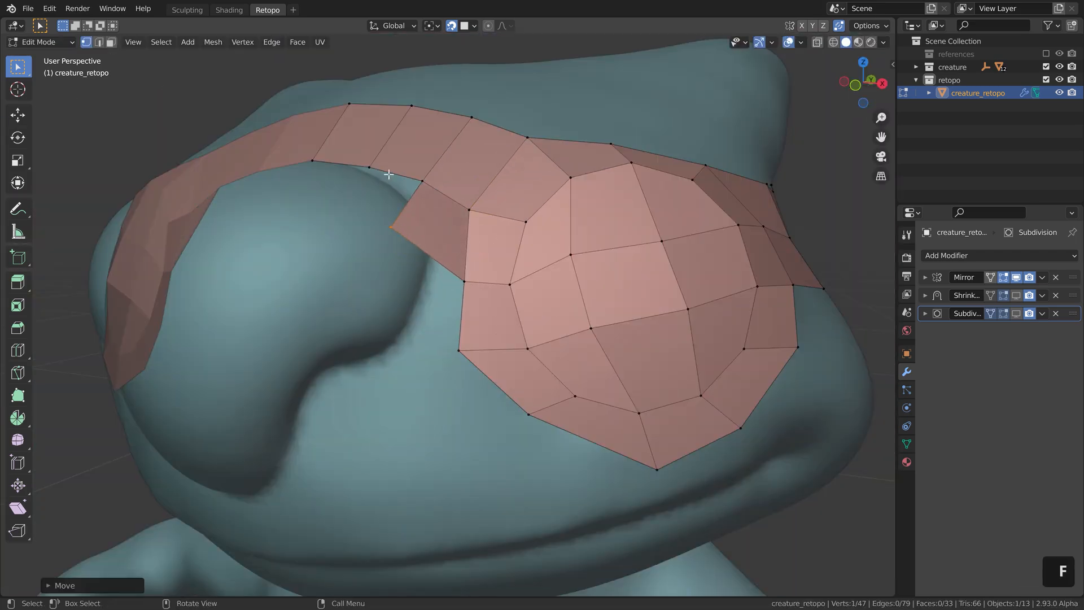
key(f)
mouse_move(387, 172)
middle_down()
mouse_move(392, 195)
mouse_move(386, 188)
middle_up()
click(414, 171)
key(f)
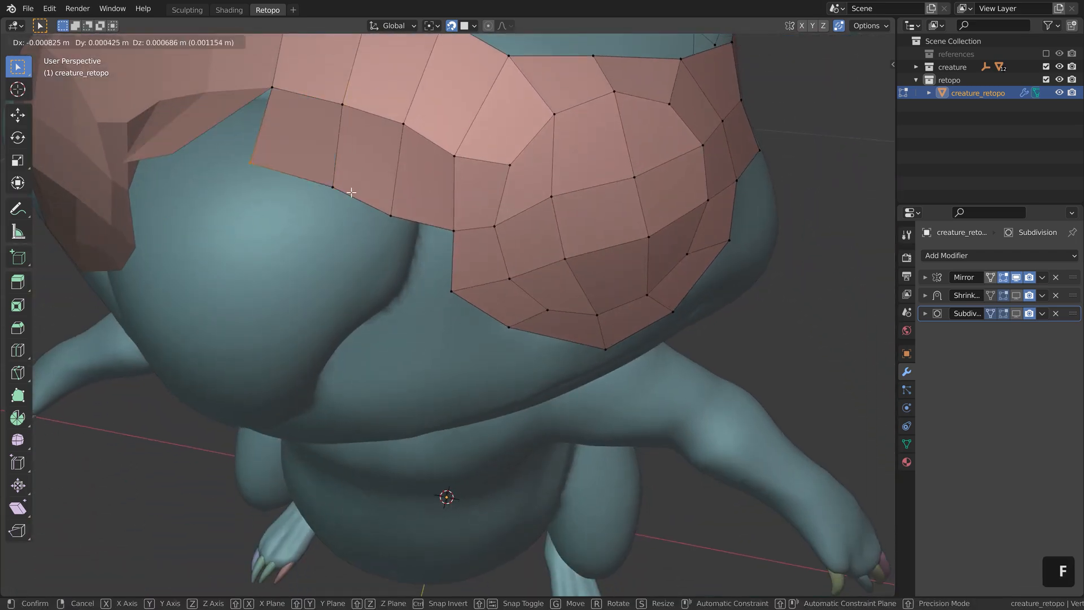
click(303, 180)
middle_drag(358, 245, 340, 214)
key(g)
click(337, 211)
Step: Select the ring of faces around the eye, turn snapping off and extrude the ring outward about 0.02 m along its normal
scroll(370, 277, down, 2)
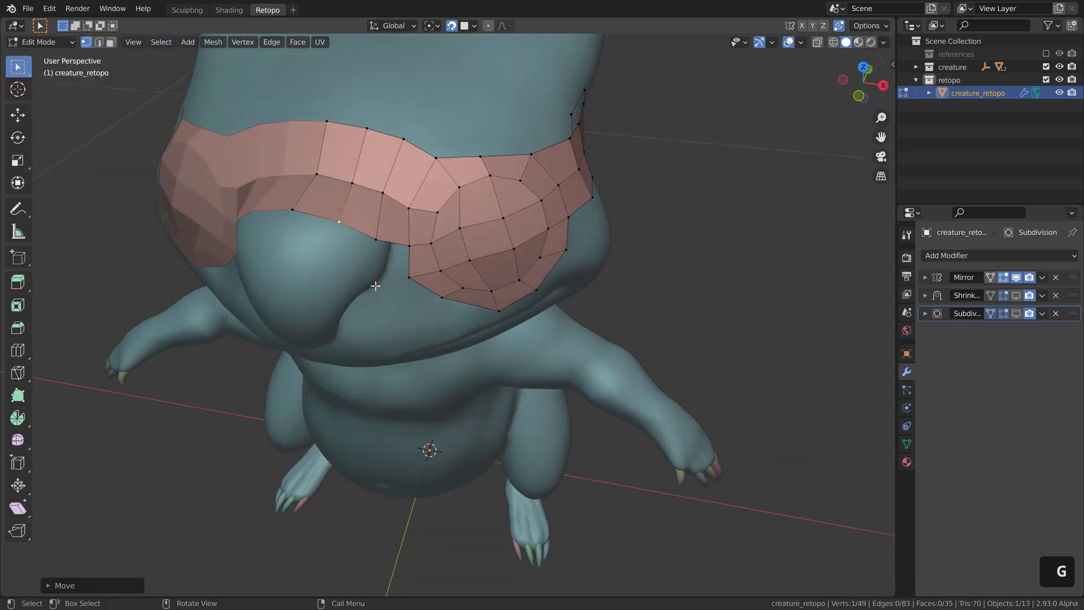
shift+middle_drag(375, 285, 445, 386)
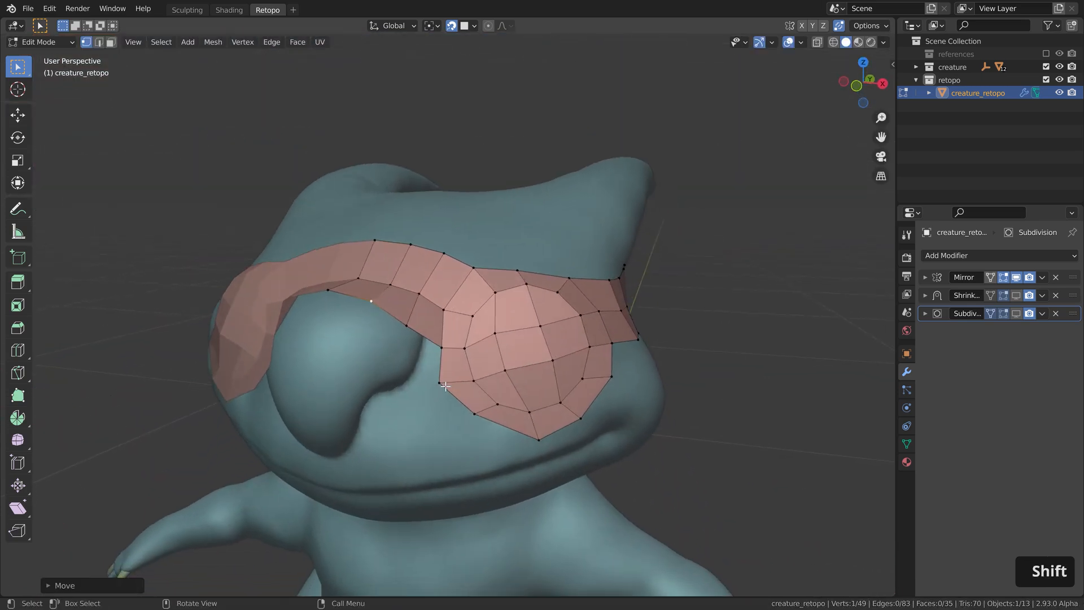
key(3)
middle_drag(528, 417, 438, 355)
alt+click(473, 315)
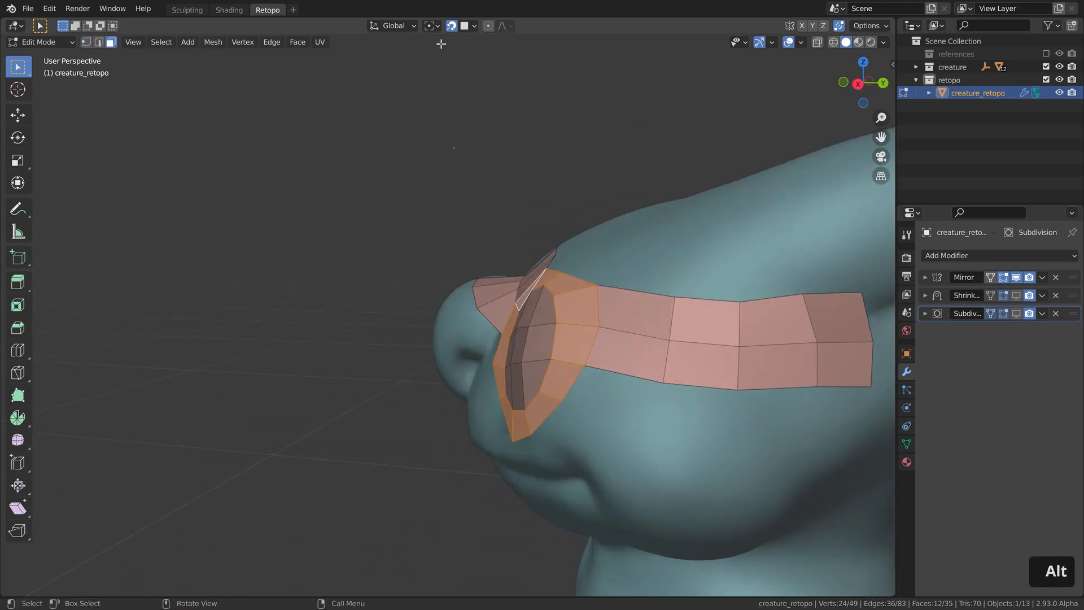
middle_drag(572, 371, 566, 373)
key(e)
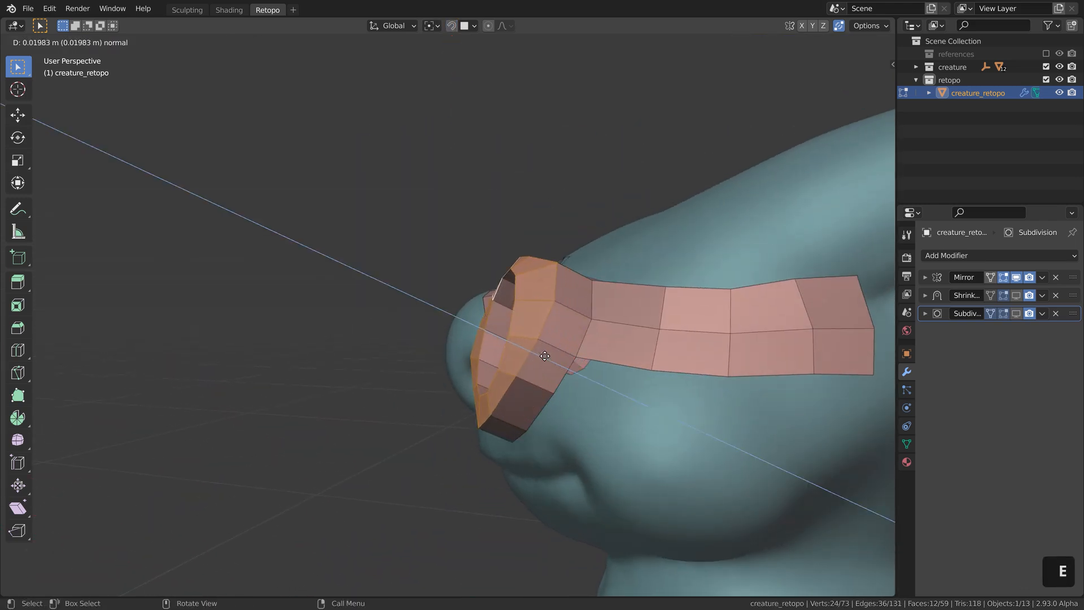
click(544, 356)
Step: Leave Edit Mode and examine the extruded ring around the eye
middle_drag(428, 362, 399, 361)
key(Tab)
scroll(495, 367, down, 3)
scroll(399, 361, up, 2)
middle_drag(373, 356, 346, 381)
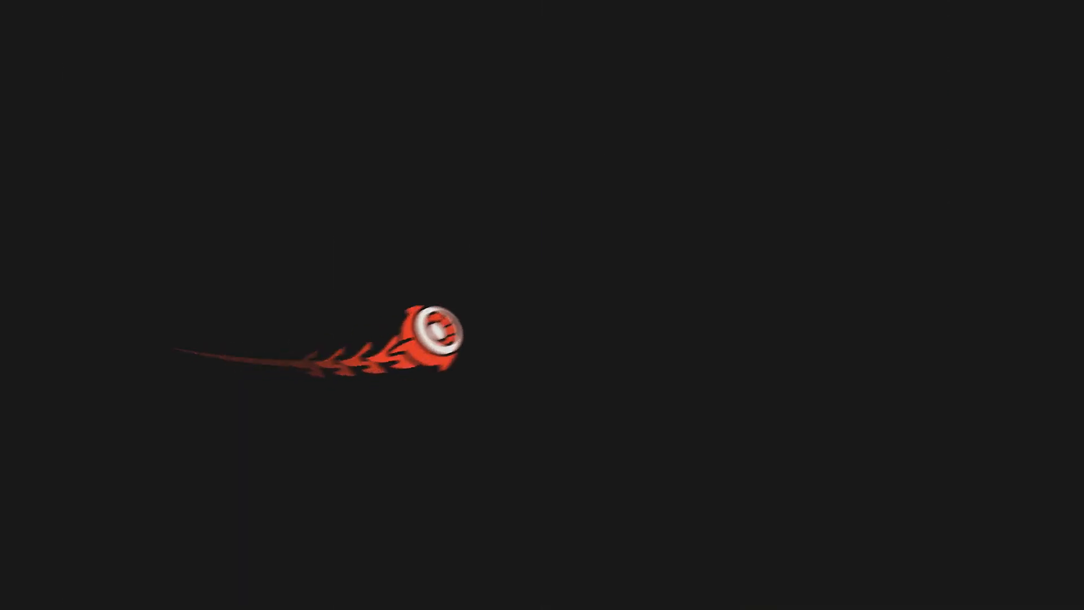